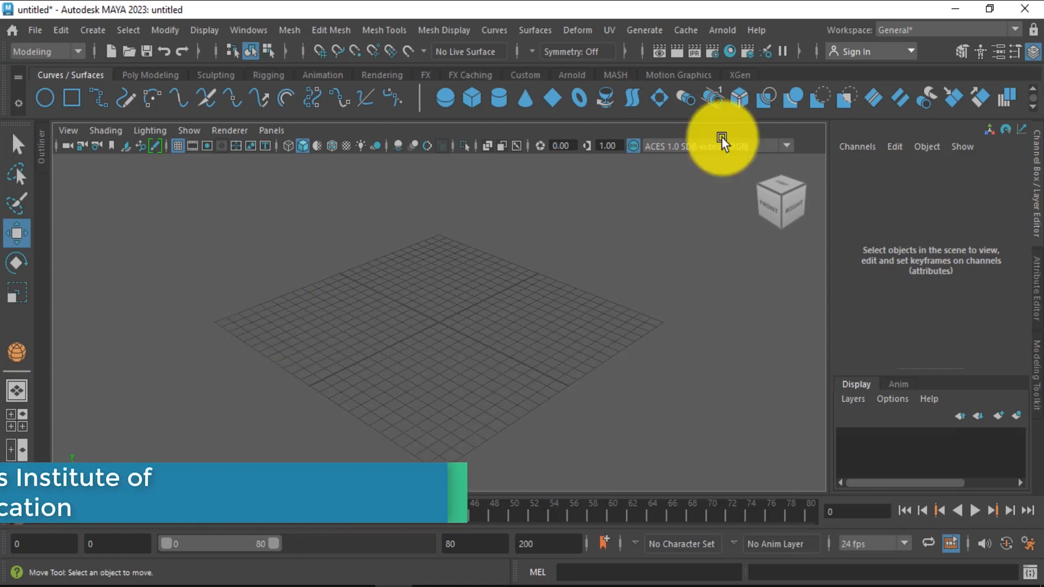
# Minimize Maya, search Windows for "maya" to locate Maya 2023, and switch back to the open Maya window
pyautogui.click(959, 8)
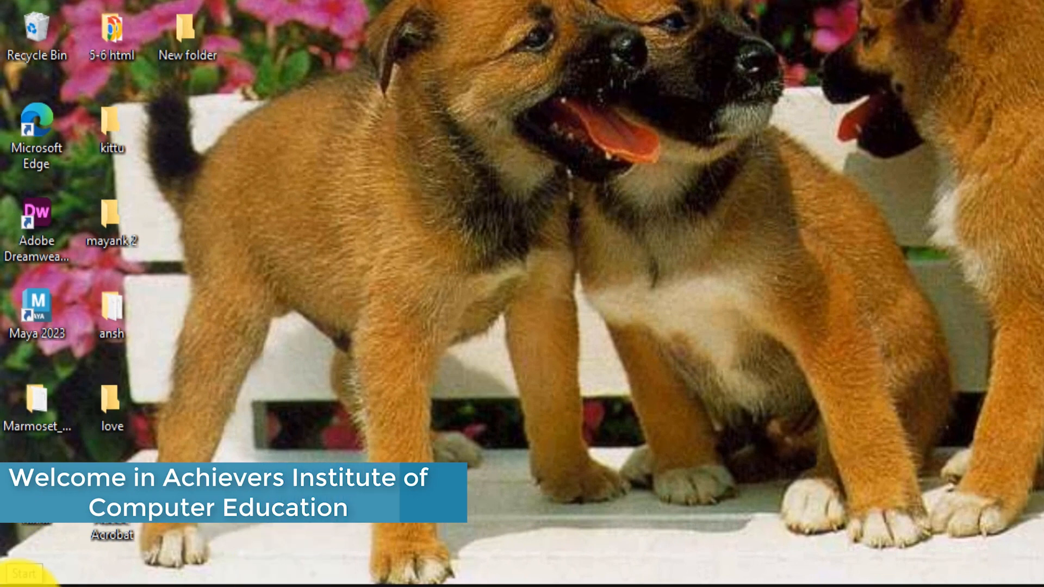
pyautogui.click(13, 575)
pyautogui.write('maya')
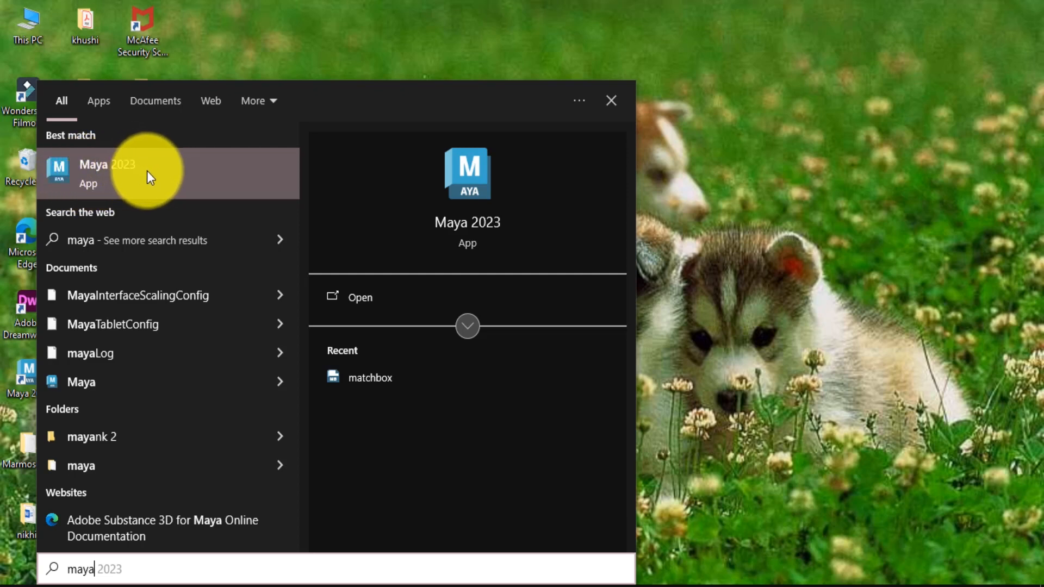
pyautogui.click(893, 356)
pyautogui.click(400, 581)
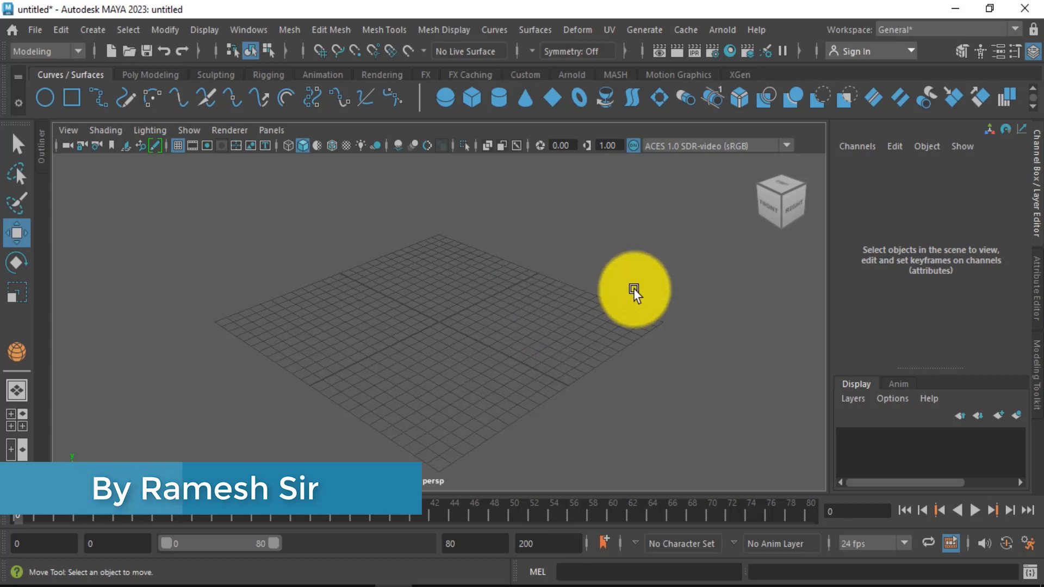
# Create a polygon sphere near the centre of the grid and view it from other angles
pyautogui.click(161, 75)
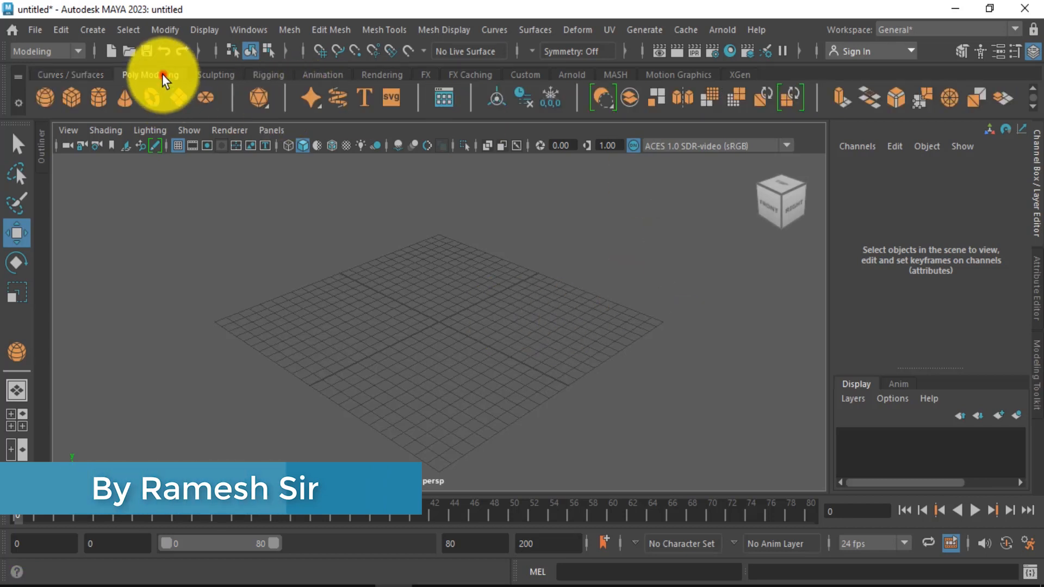
pyautogui.click(45, 98)
pyautogui.moveTo(430, 315); pyautogui.dragTo(464, 350)
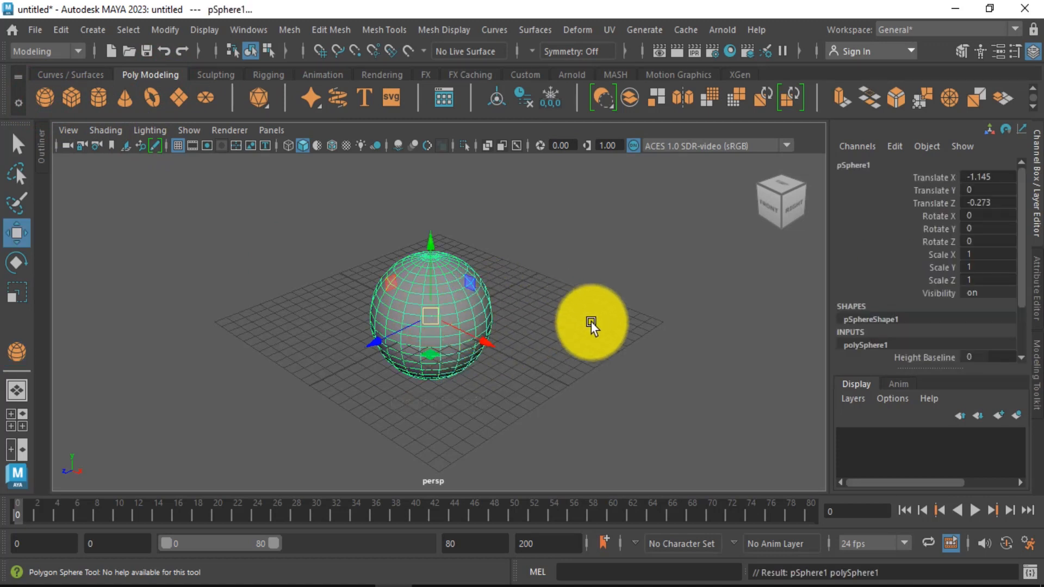
pyautogui.keyDown('alt'); pyautogui.moveTo(549, 332); pyautogui.dragTo(432, 325); pyautogui.keyUp('alt')
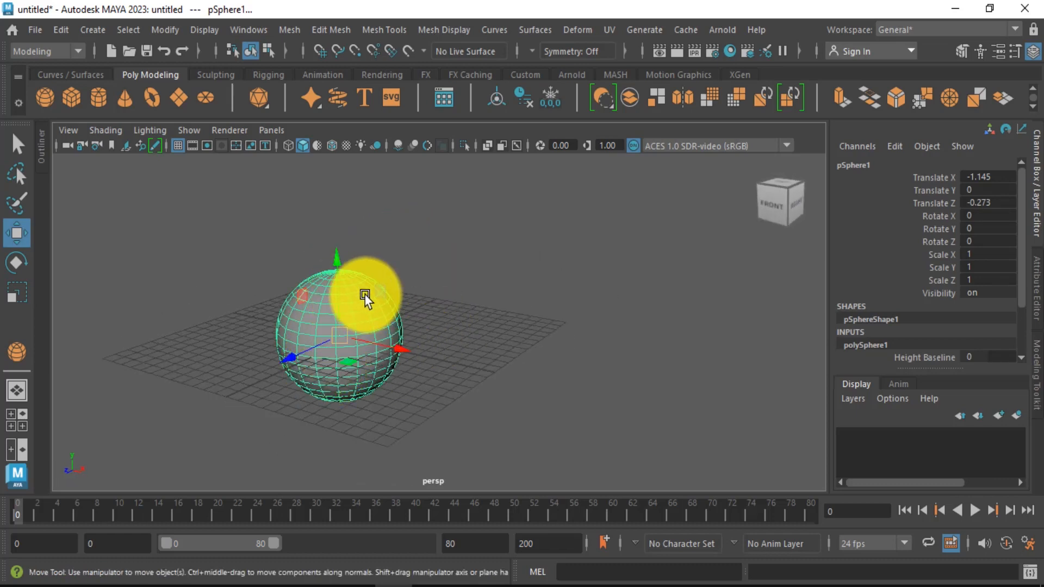
pyautogui.keyDown('alt'); pyautogui.moveTo(368, 364); pyautogui.dragTo(364, 367); pyautogui.keyUp('alt')
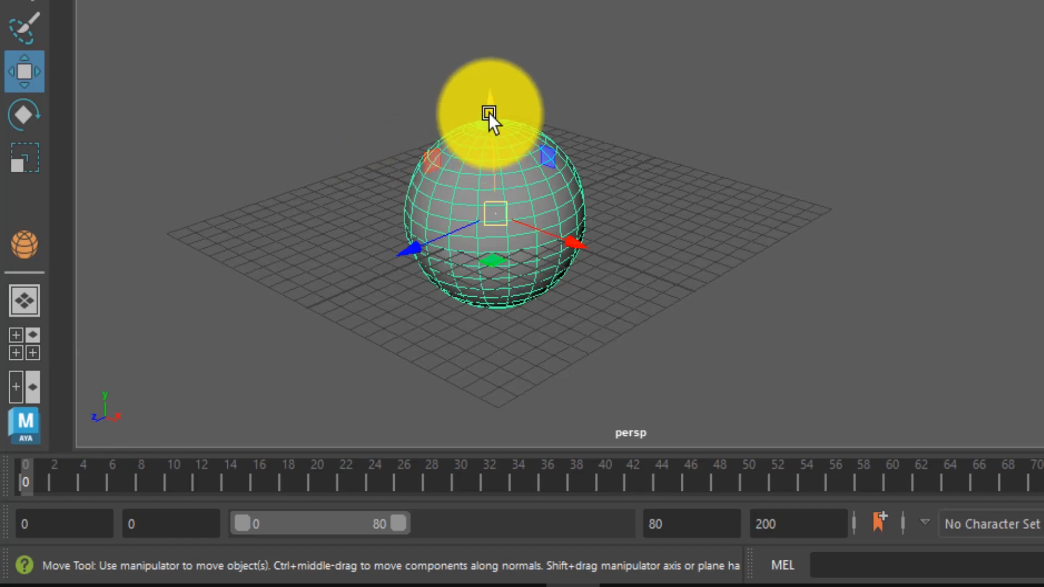
# Move the sphere along its Y, X and Z axes, raising it to about 2.48 in Y, and delete it
pyautogui.moveTo(488, 113); pyautogui.dragTo(480, 93)
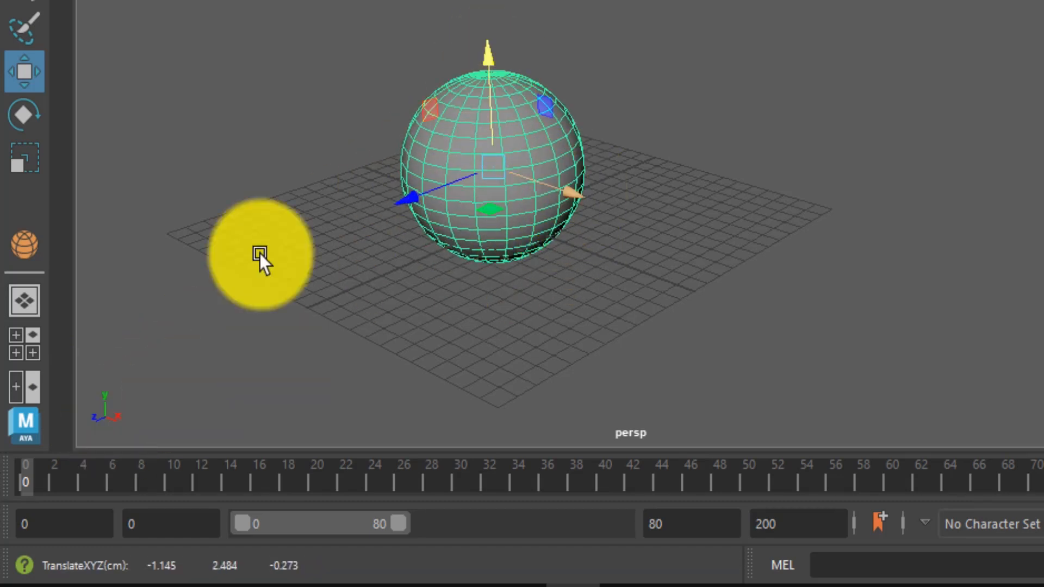
pyautogui.moveTo(573, 185)
pyautogui.mouseDown()
pyautogui.moveTo(608, 196)
pyautogui.moveTo(579, 197)
pyautogui.mouseUp()
pyautogui.moveTo(431, 193); pyautogui.dragTo(407, 217)
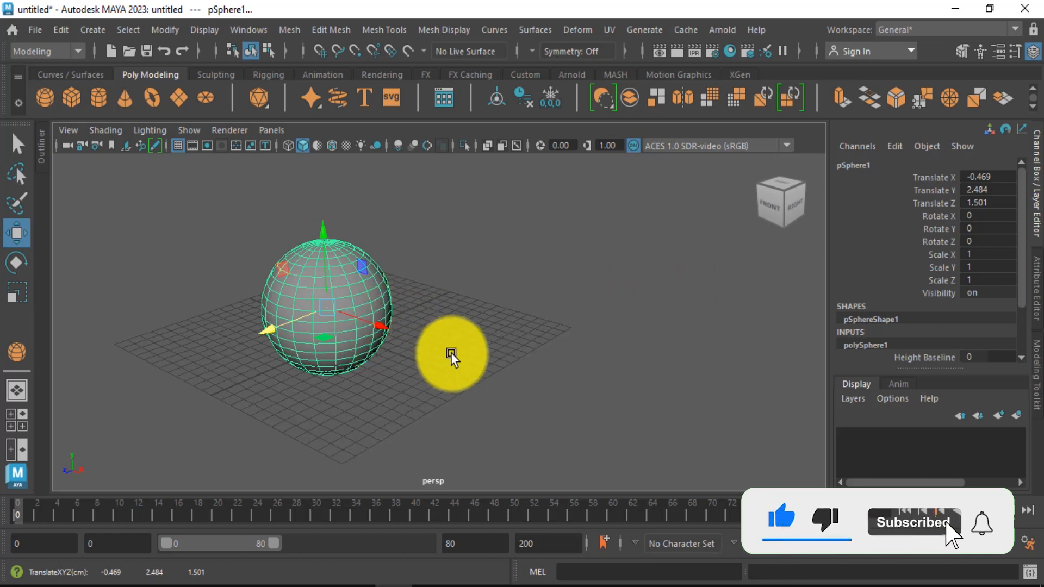
pyautogui.moveTo(374, 328)
pyautogui.mouseDown()
pyautogui.moveTo(442, 329)
pyautogui.moveTo(426, 332)
pyautogui.mouseUp()
pyautogui.press('Delete')
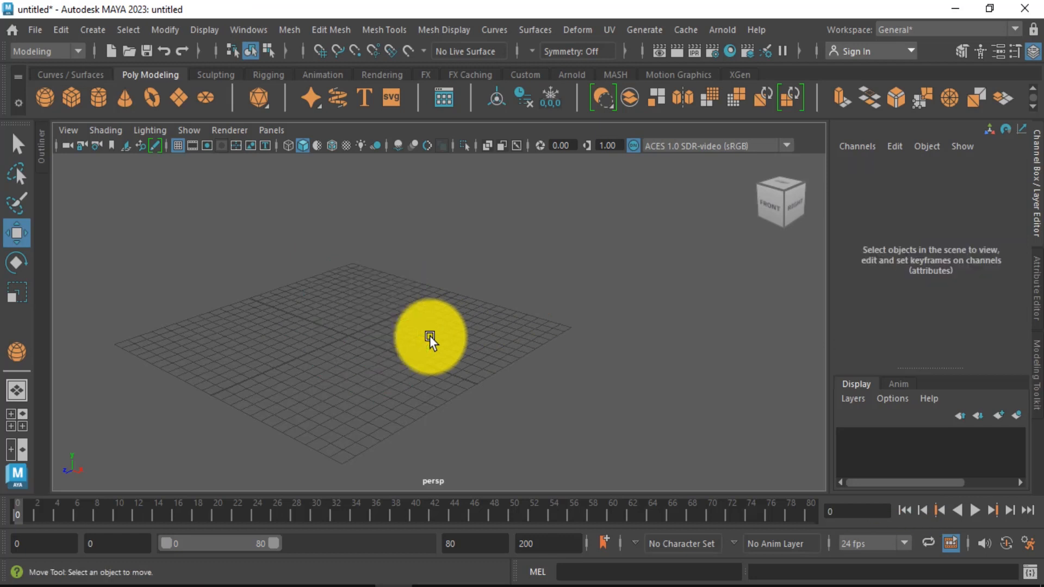
pyautogui.click(65, 74)
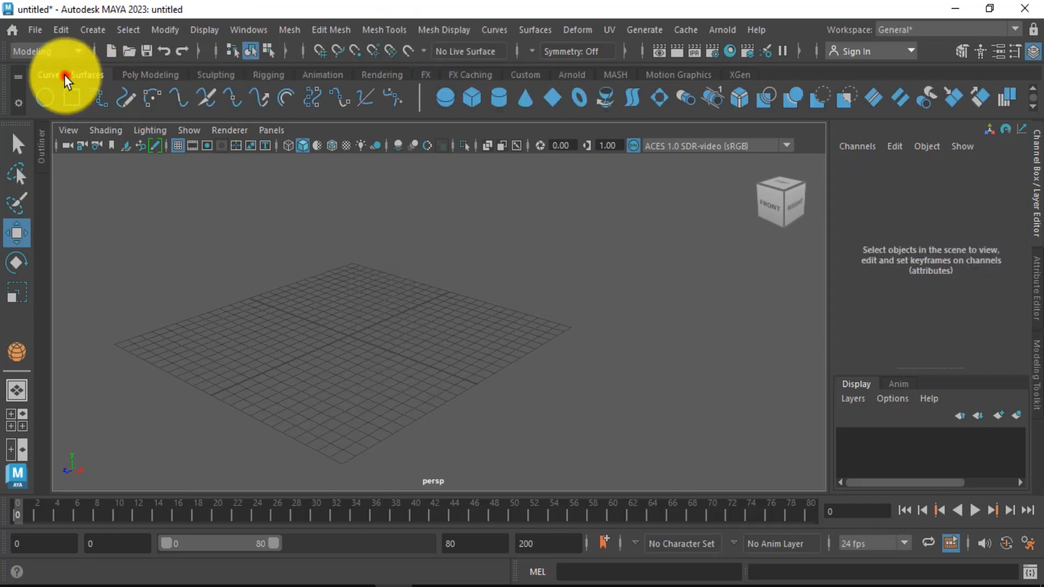
pyautogui.click(142, 77)
pyautogui.click(57, 76)
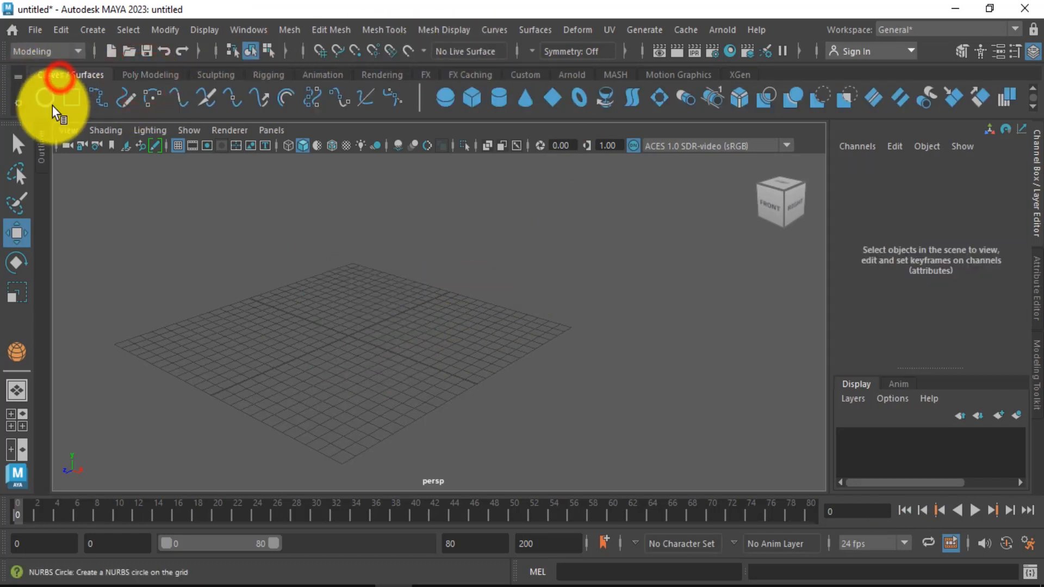
pyautogui.click(153, 97)
# Create a polygon sphere near the centre of the empty grid
pyautogui.click(149, 73)
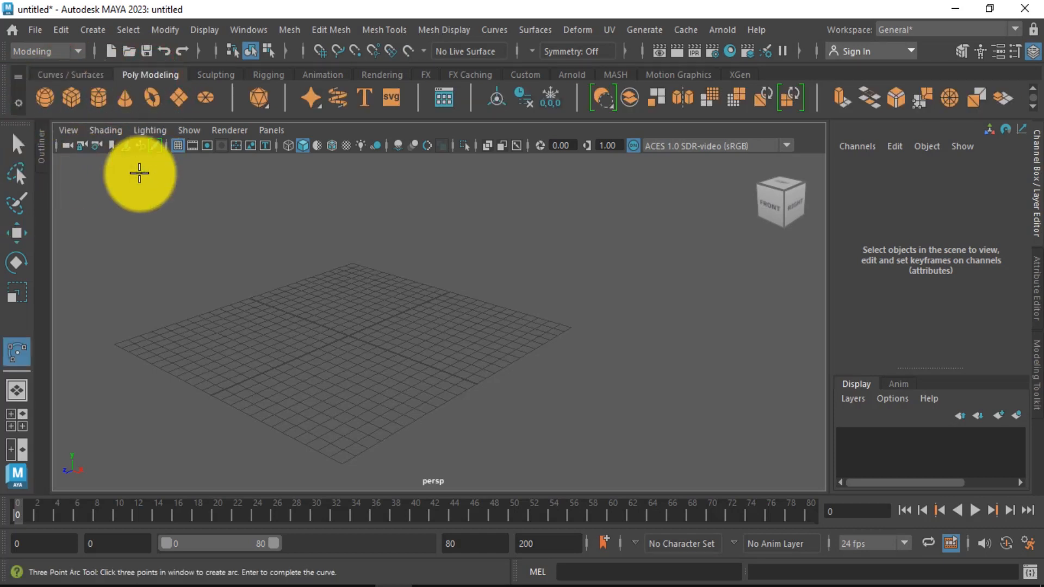
pyautogui.click(49, 98)
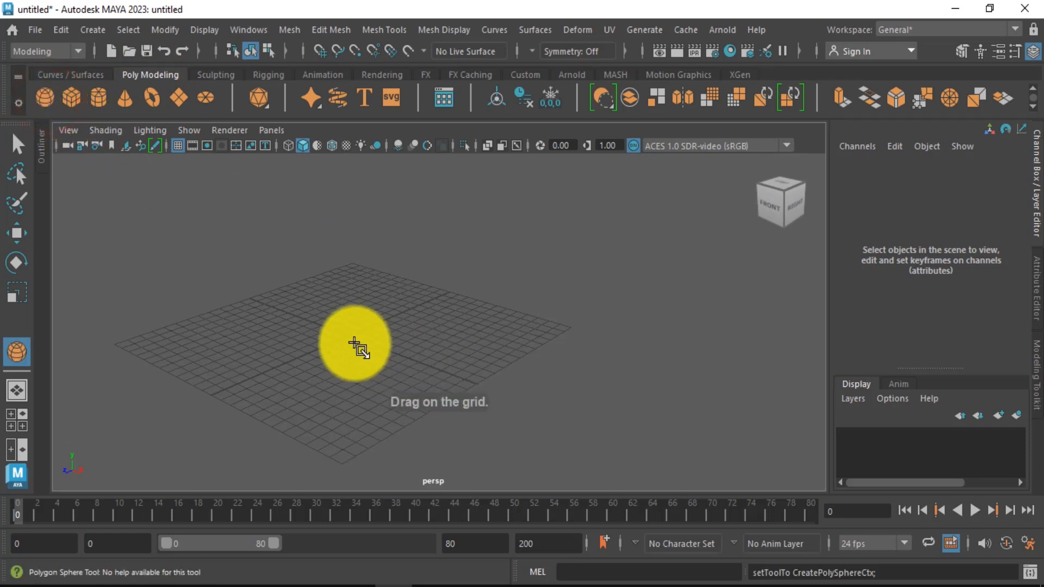
pyautogui.moveTo(350, 343); pyautogui.dragTo(362, 369)
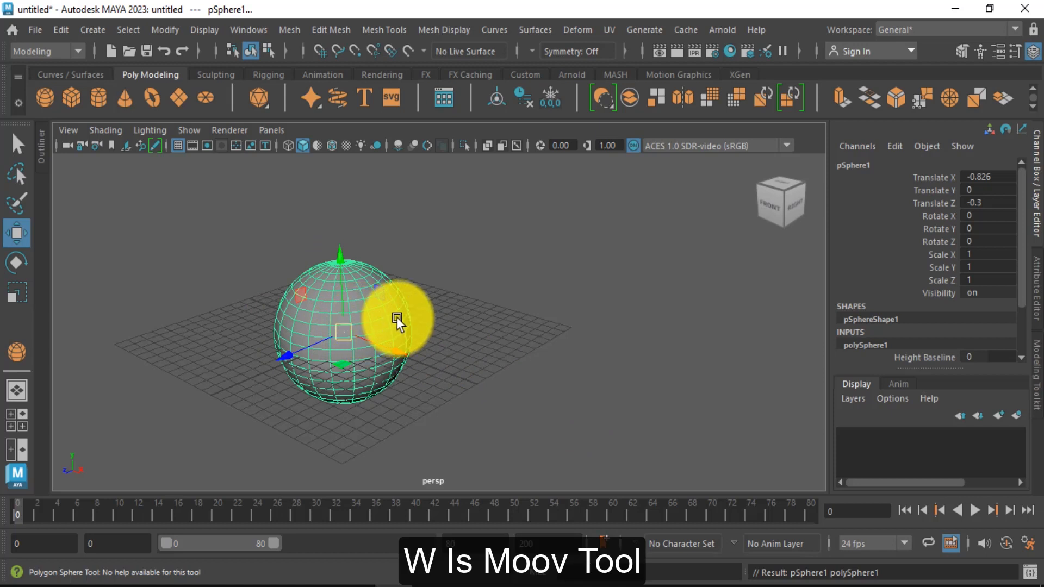
# Rotate the sphere to about -8.6 degrees in Z and scale it to about 0.71, 0.86 and 0.66 in X, Y and Z
pyautogui.press('e')
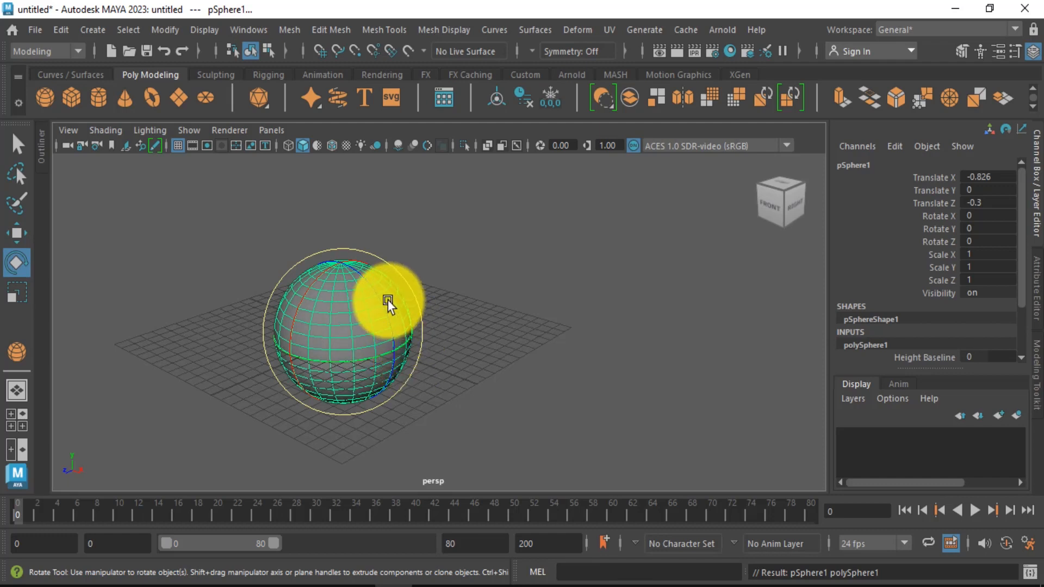
pyautogui.moveTo(380, 296); pyautogui.dragTo(410, 310)
pyautogui.press('r')
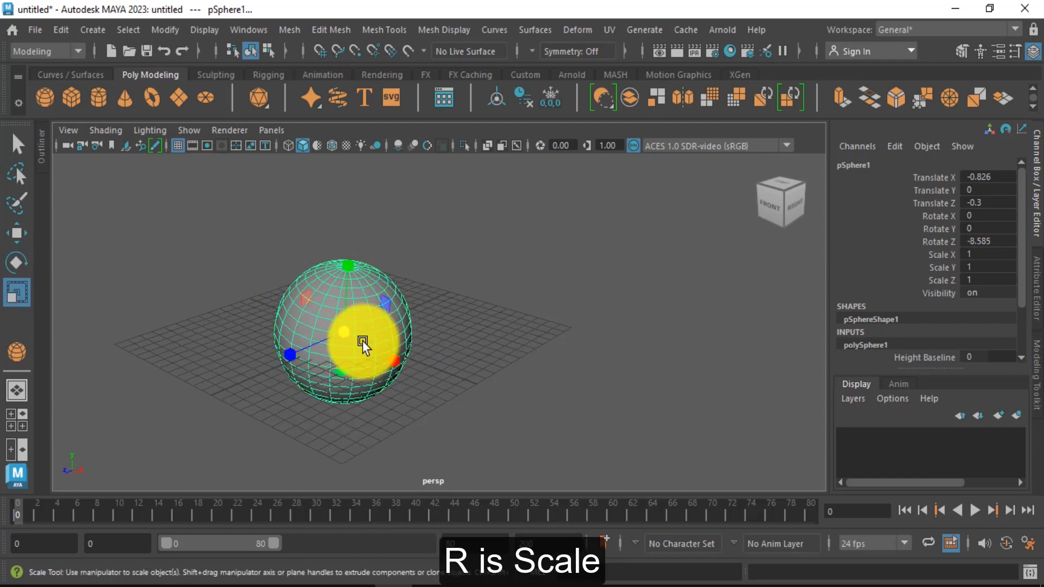
pyautogui.moveTo(344, 333); pyautogui.dragTo(359, 300)
# Move the egg-shaped sphere along the X axis to about -1.18
pyautogui.press('w')
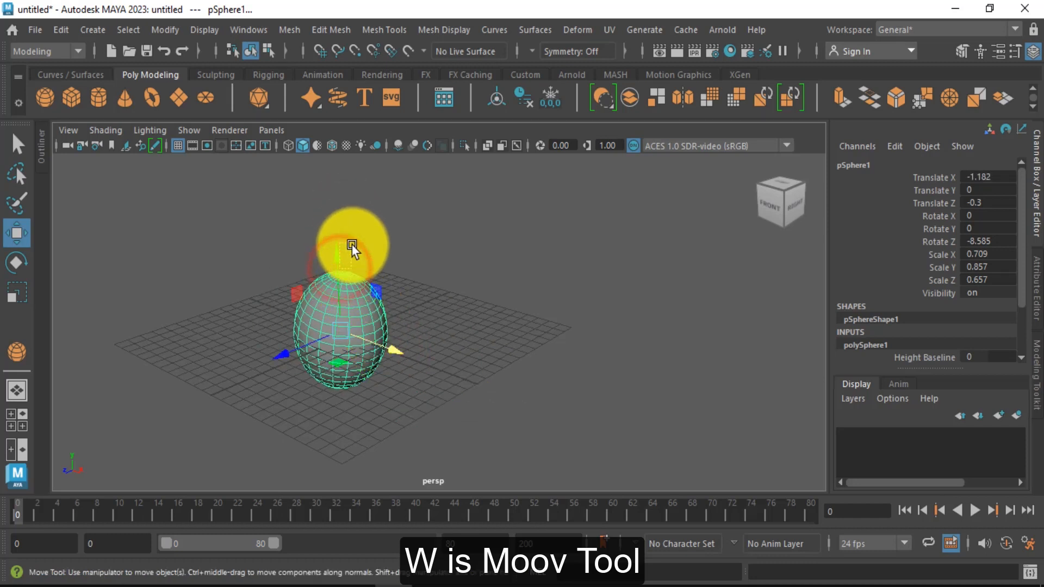
pyautogui.click(344, 266)
pyautogui.click(348, 307)
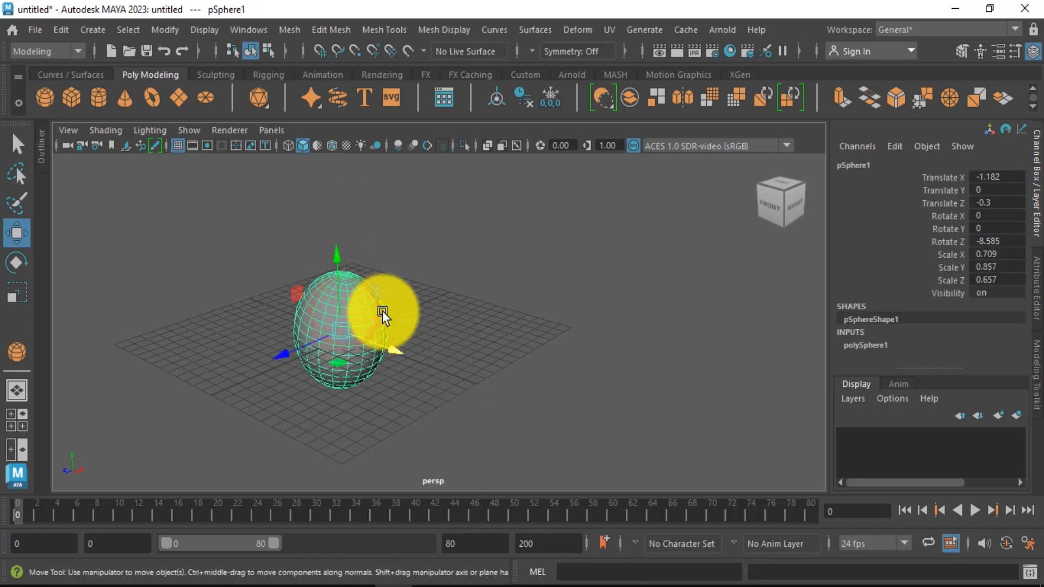
# Rotate the egg-shaped sphere to about -19.2 degrees in X and 4.4 degrees in Z, and activate the Scale tool
pyautogui.press('e')
pyautogui.moveTo(388, 312); pyautogui.dragTo(311, 263)
pyautogui.moveTo(284, 299); pyautogui.dragTo(326, 262)
pyautogui.press('r')
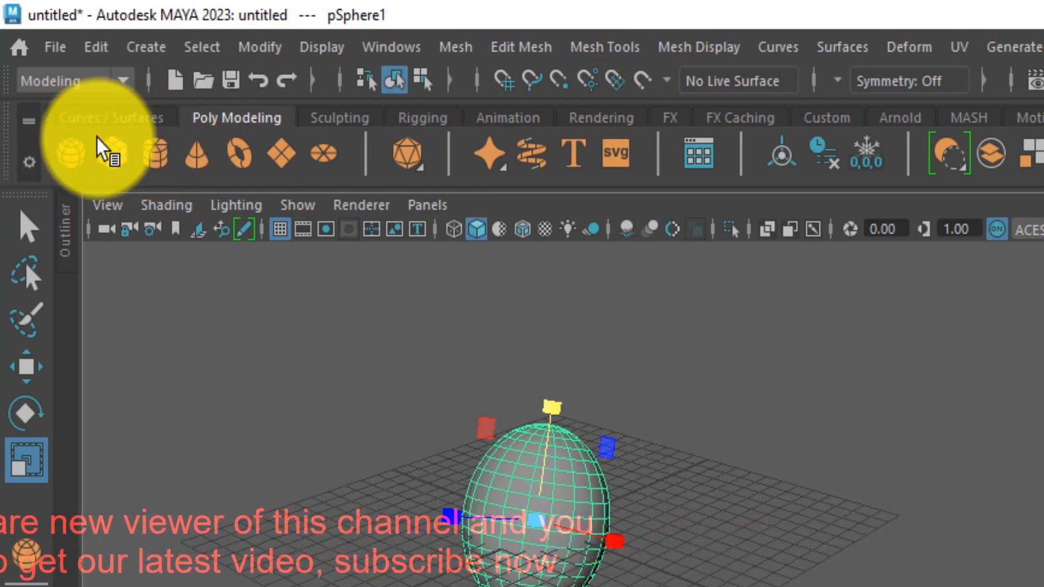
# Examine the Curves / Surfaces, Poly Modeling, Sculpting and XGen tools and the mesh, mesh display and surface commands, and deselect the sphere
pyautogui.click(85, 119)
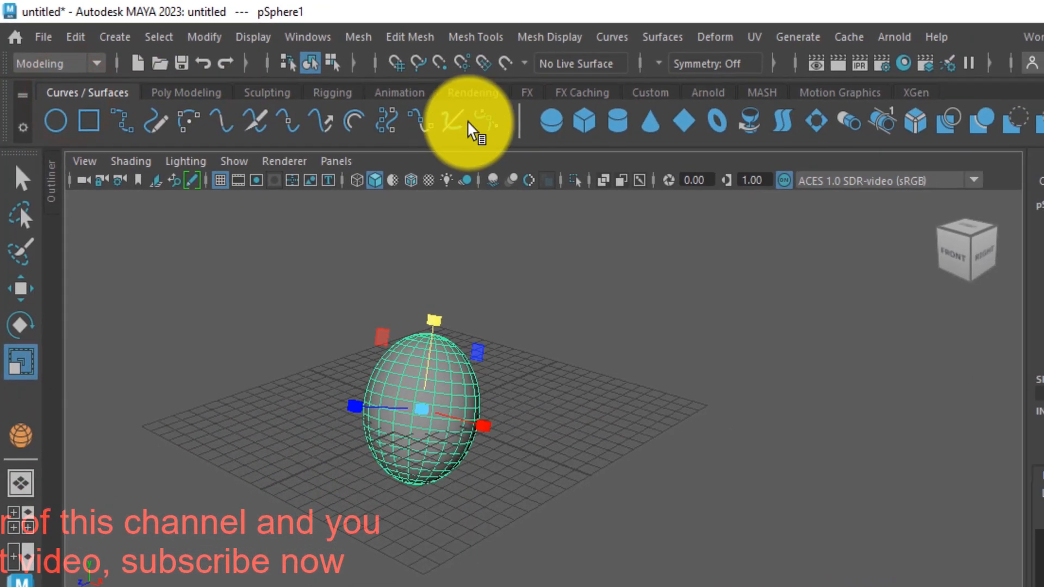
pyautogui.click(203, 108)
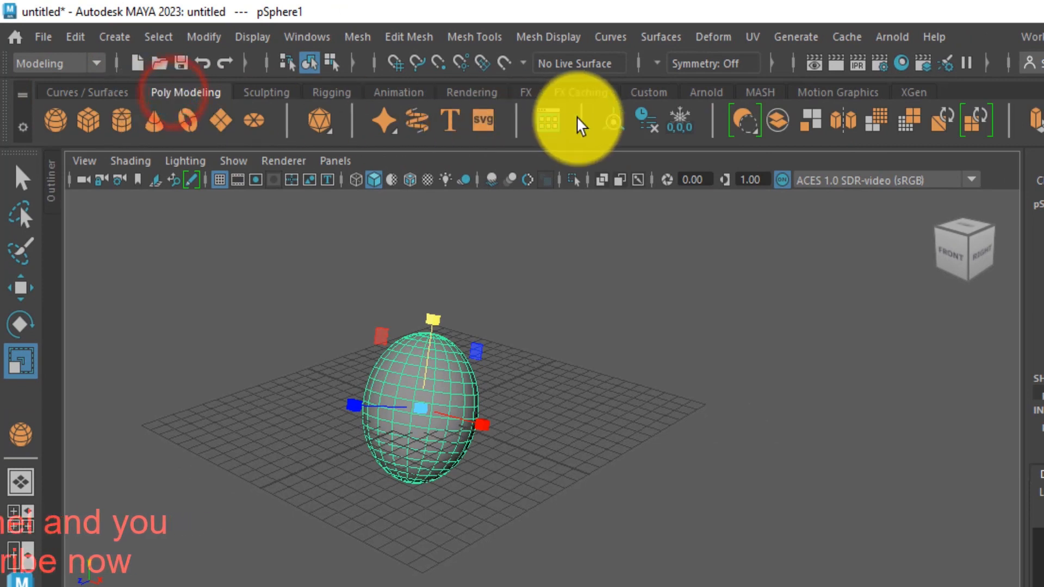
pyautogui.click(268, 93)
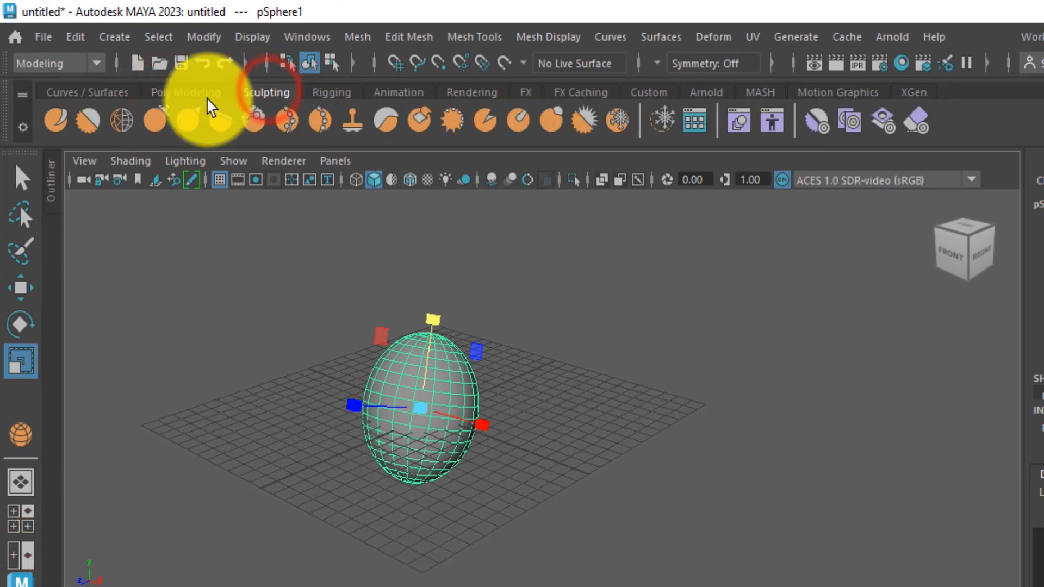
pyautogui.click(74, 92)
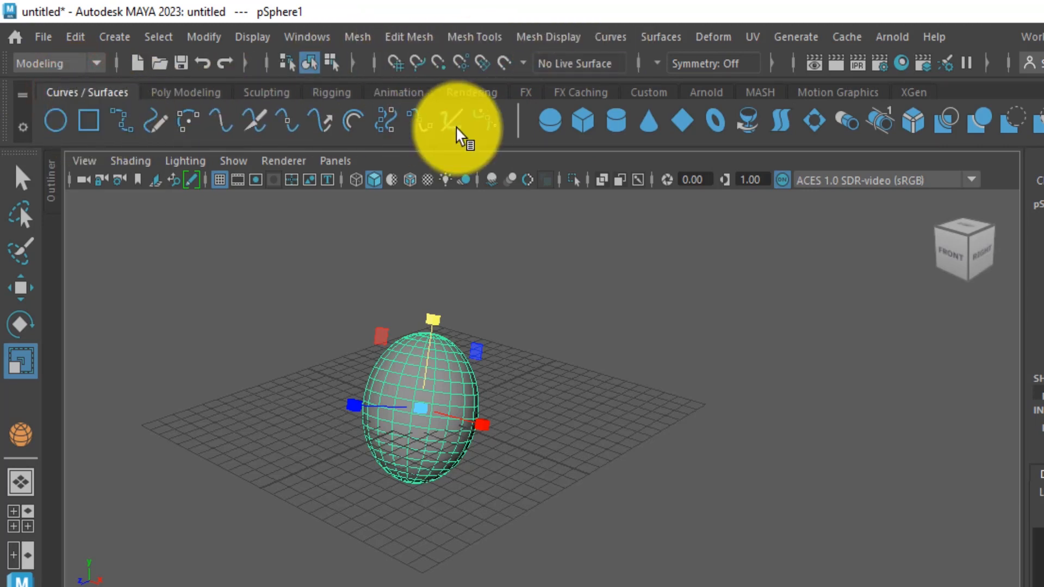
pyautogui.click(925, 93)
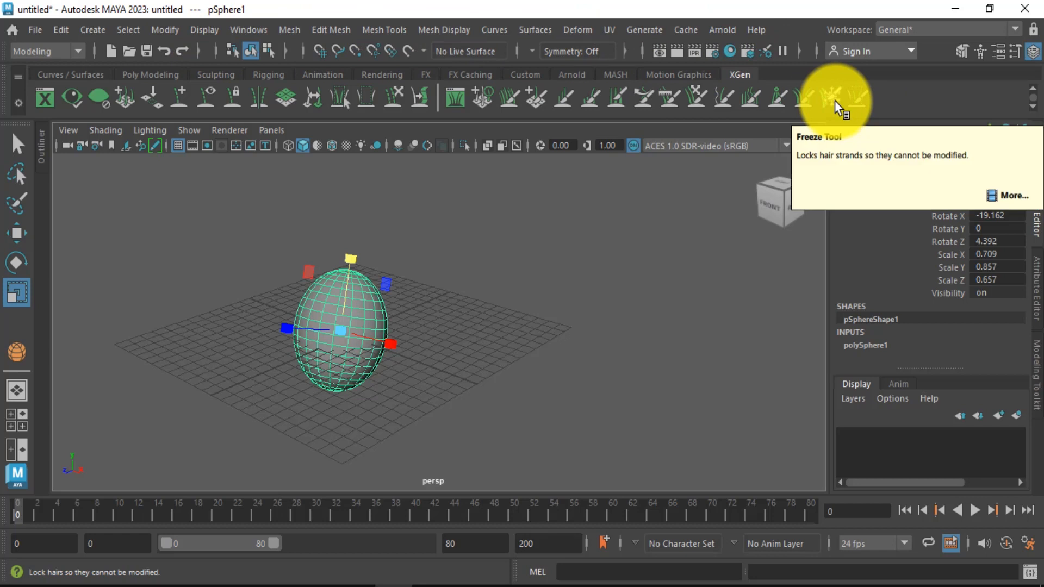
pyautogui.click(289, 30)
pyautogui.moveTo(432, 29)
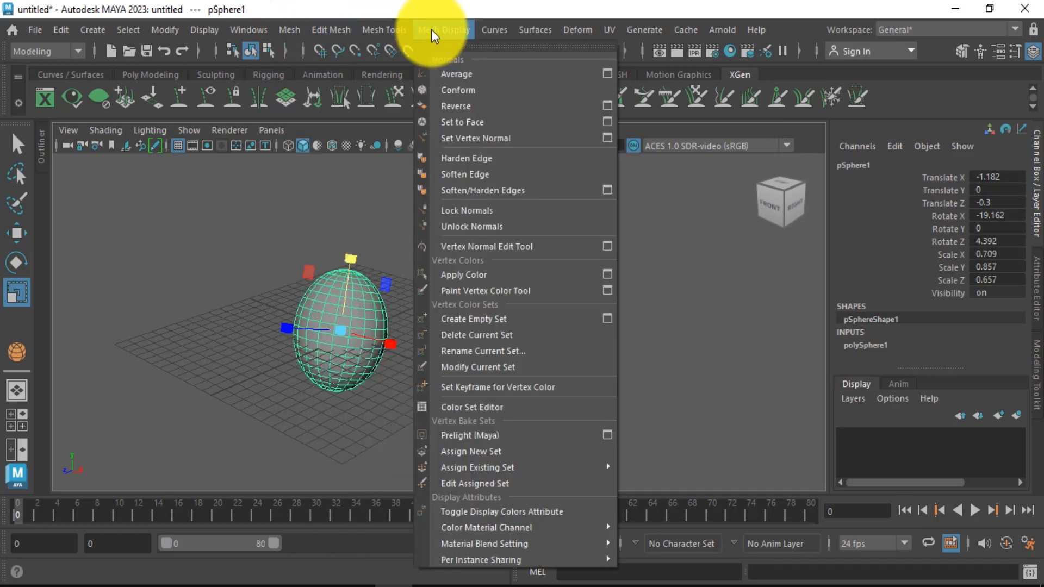
pyautogui.moveTo(533, 31)
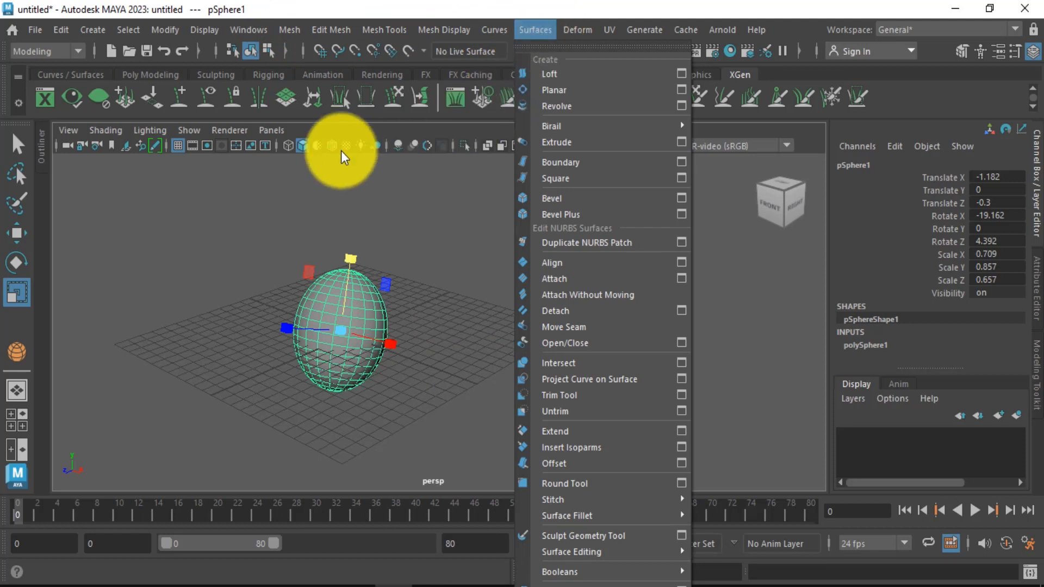
pyautogui.click(182, 266)
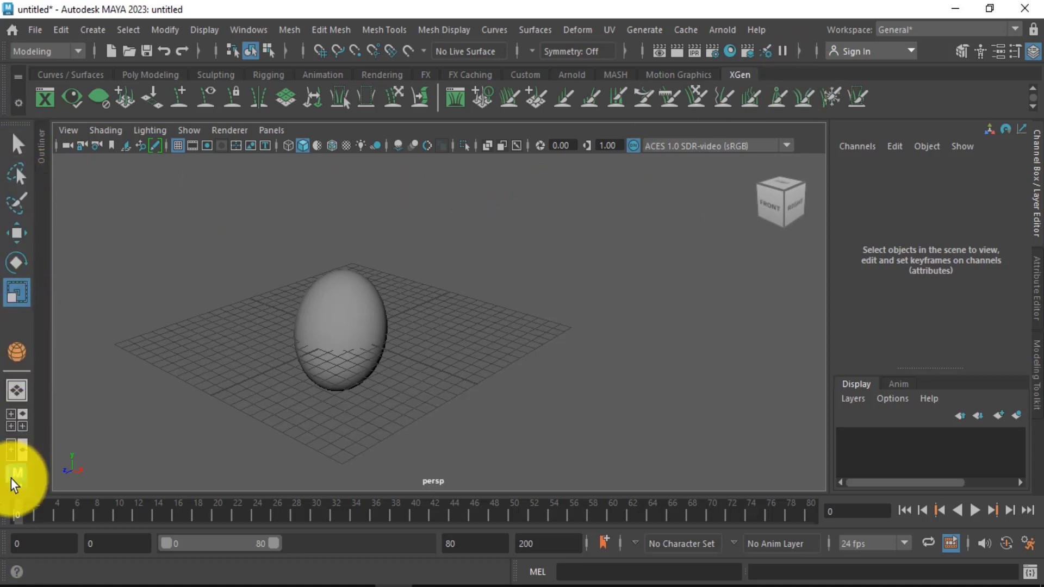
pyautogui.click(5, 296)
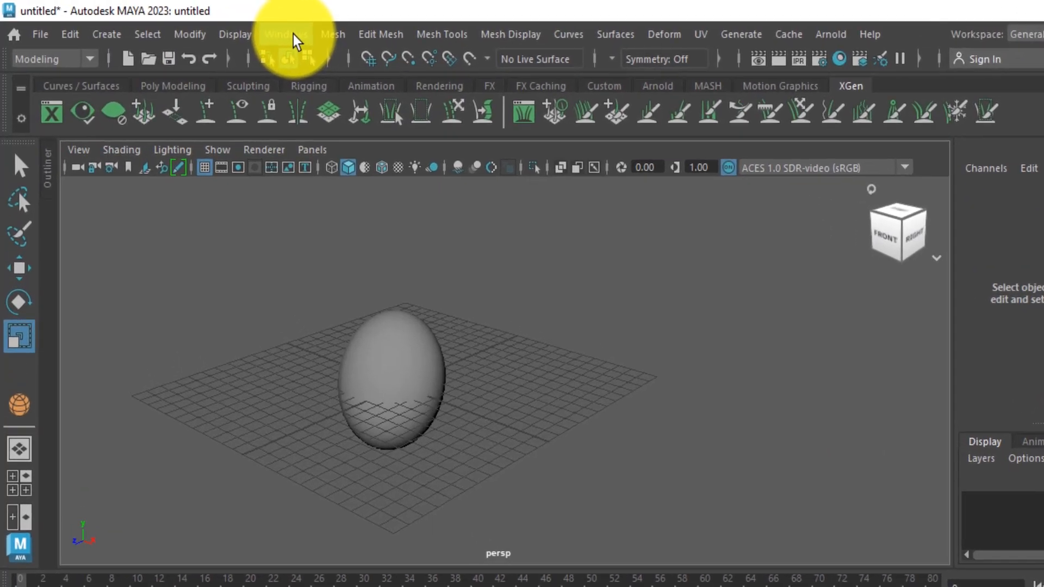
# Hide the Shelf from the interface
pyautogui.click(255, 31)
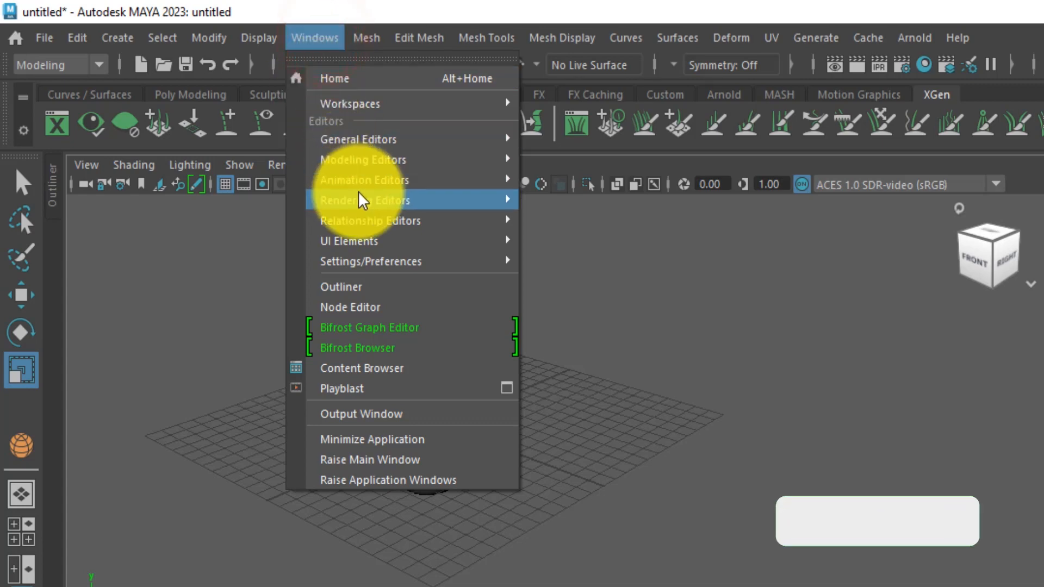
pyautogui.moveTo(375, 243)
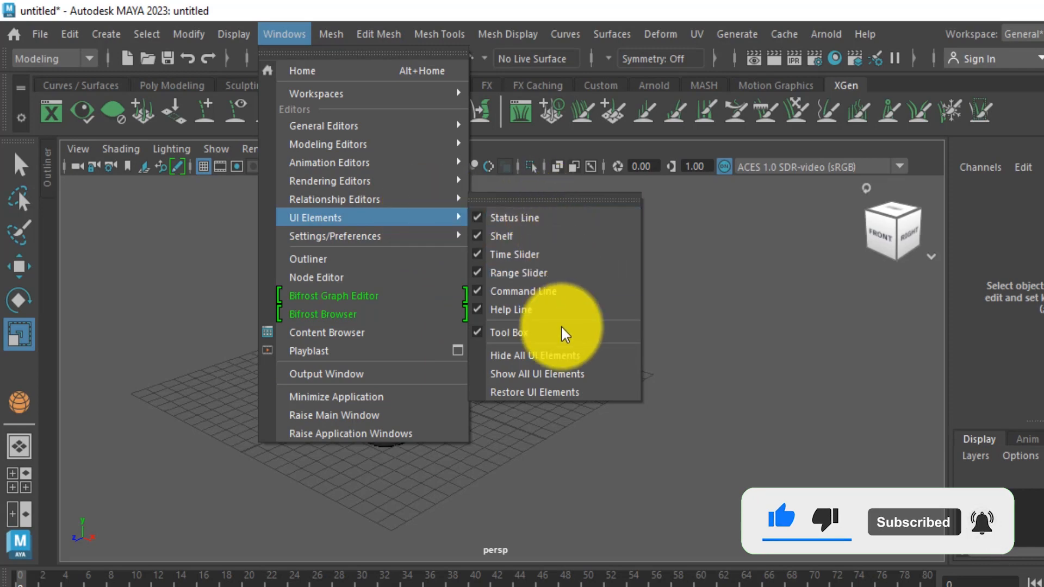
pyautogui.click(505, 237)
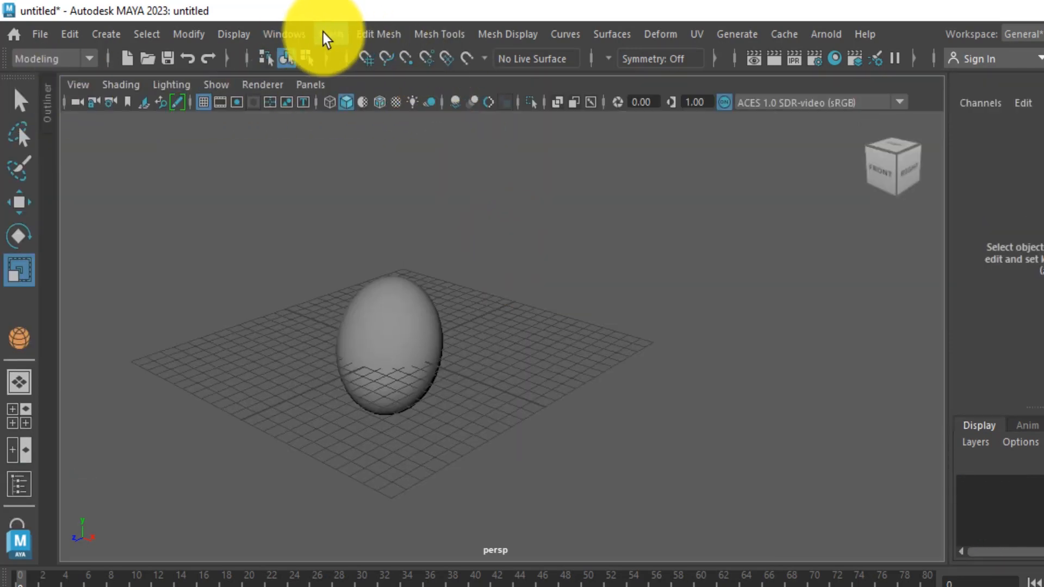
# Show the hidden Shelf in the interface again
pyautogui.click(284, 36)
pyautogui.moveTo(372, 216)
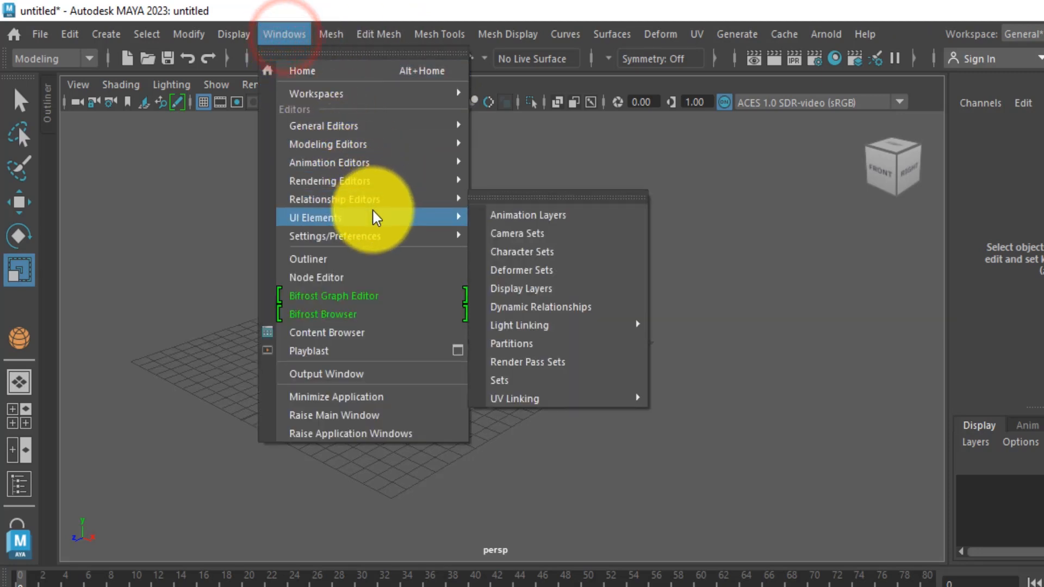
pyautogui.click(500, 237)
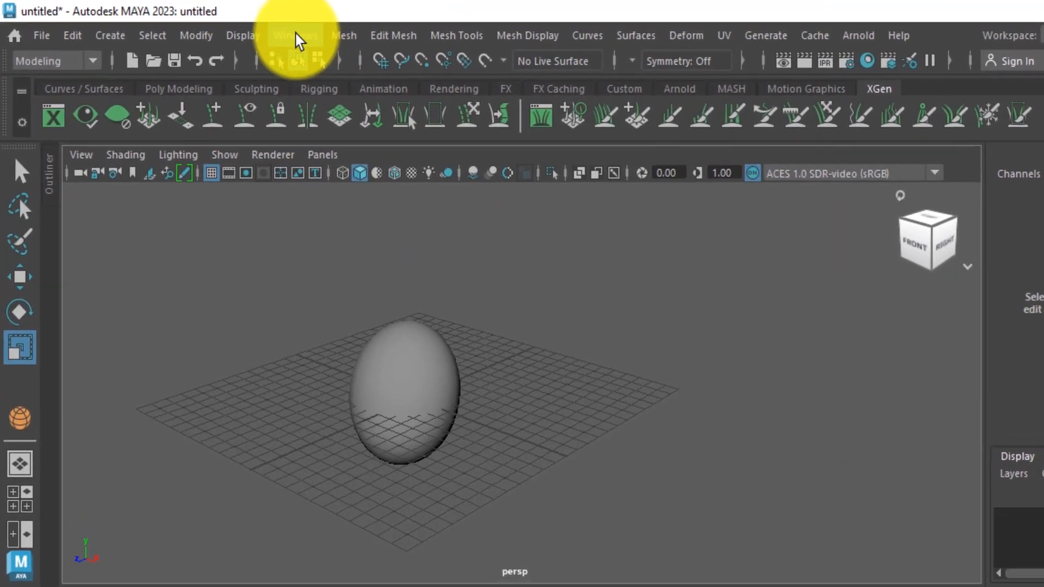
pyautogui.click(249, 31)
pyautogui.moveTo(403, 233)
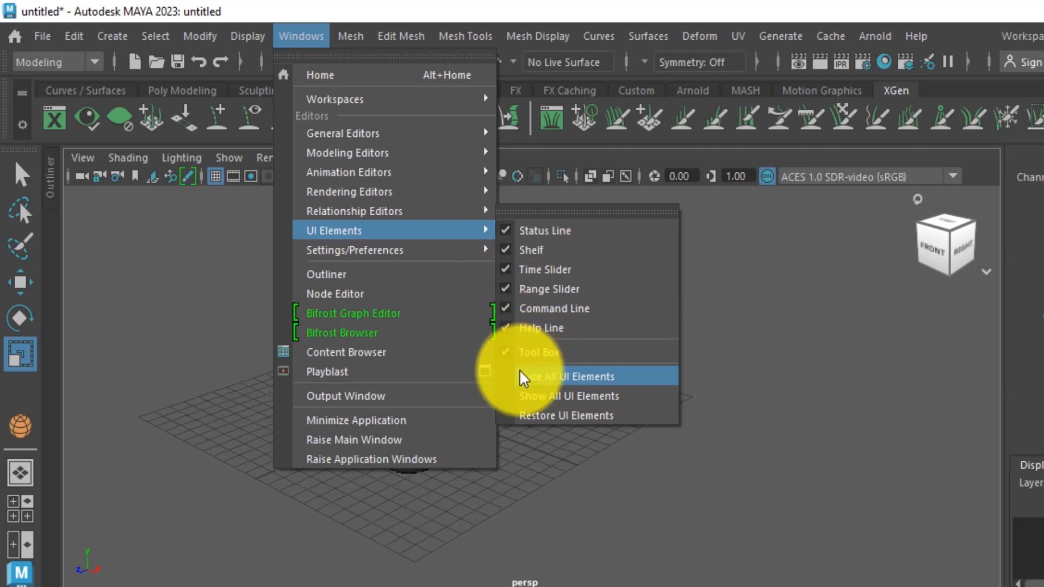
pyautogui.click(729, 372)
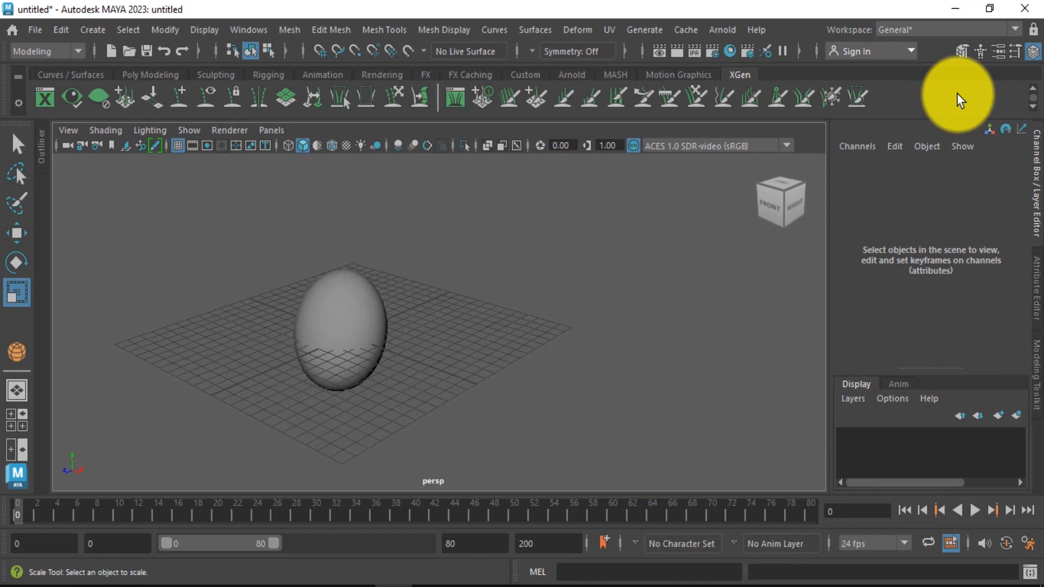
# Select the egg-shaped sphere and, in the Channel Box, set its Translate X, Y and Z to -1, 0 and 0 and Rotate X to -20
pyautogui.click(1032, 190)
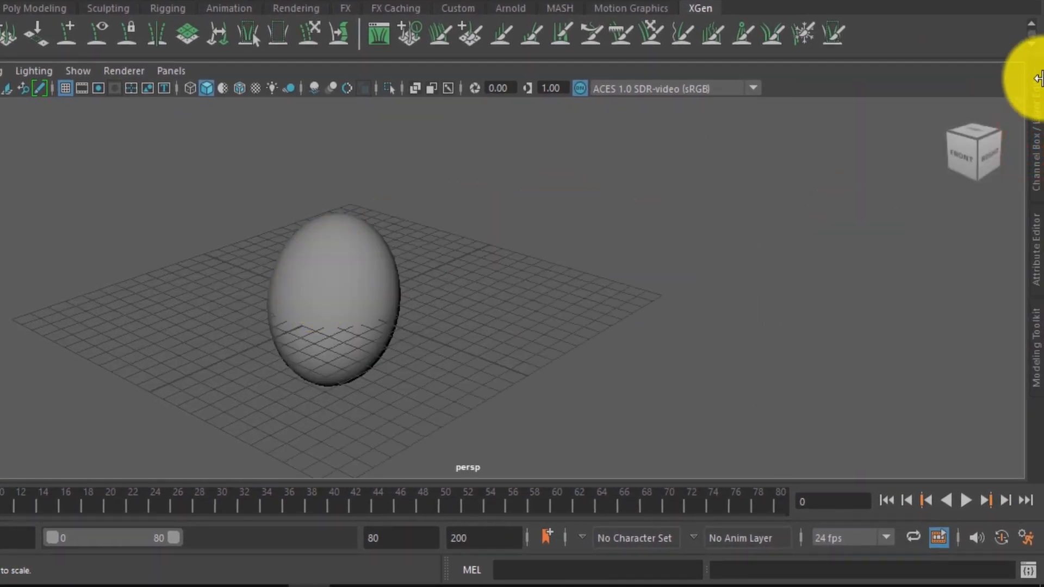
pyautogui.click(266, 291)
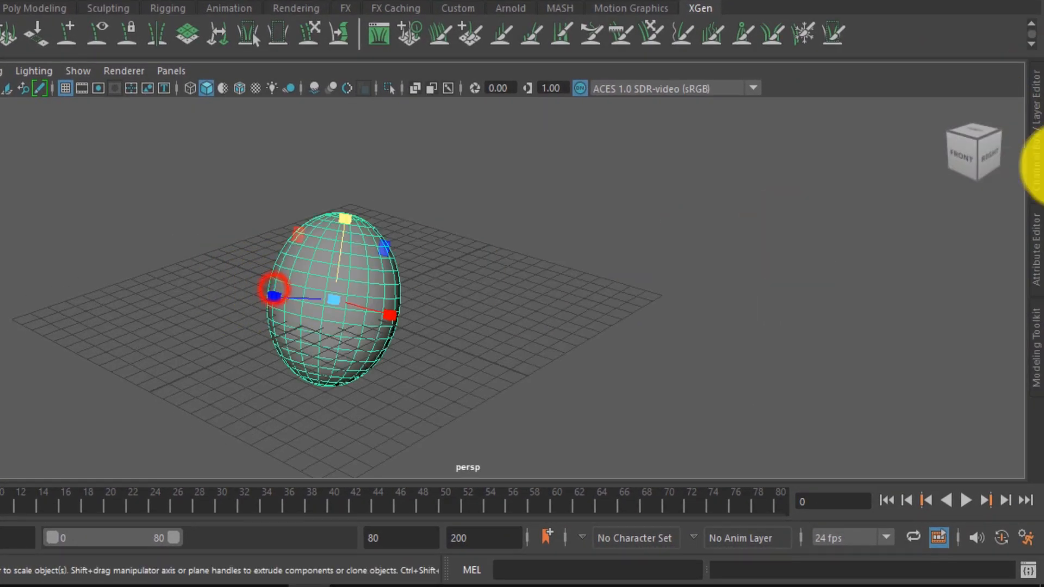
pyautogui.click(1035, 139)
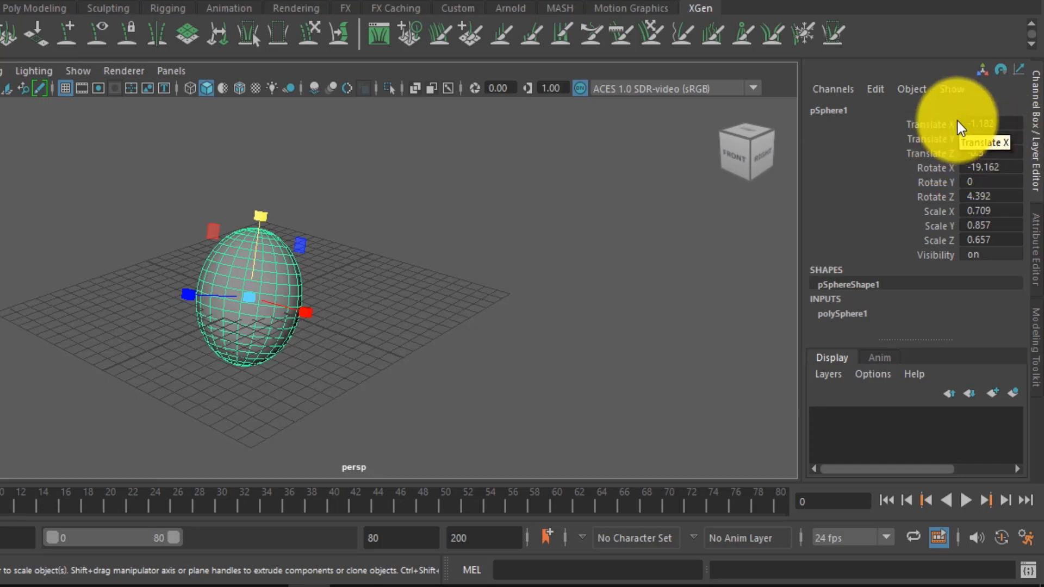
pyautogui.moveTo(960, 122)
pyautogui.keyDown('ctrl'); pyautogui.mouseDown()
pyautogui.moveTo(1036, 127)
pyautogui.moveTo(926, 139)
pyautogui.moveTo(1009, 145)
pyautogui.moveTo(973, 142)
pyautogui.moveTo(1009, 151)
pyautogui.moveTo(1007, 162)
pyautogui.moveTo(897, 158)
pyautogui.moveTo(936, 159)
pyautogui.mouseUp(); pyautogui.keyUp('ctrl')
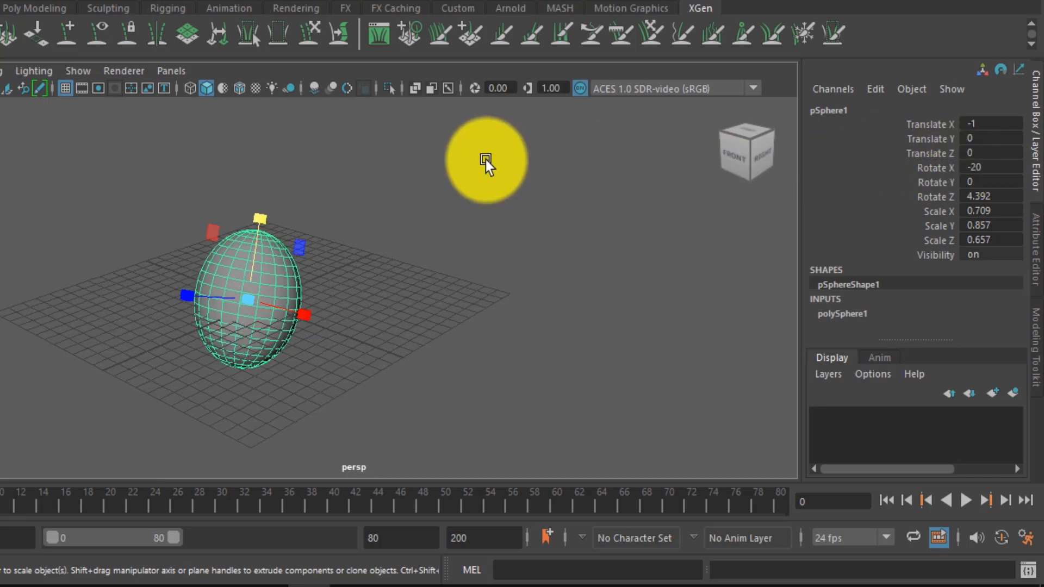
# Turn the sphere's Visibility off in the Channel Box, deselect it, and activate the Move tool
pyautogui.press('w')
pyautogui.press('r')
pyautogui.press('e')
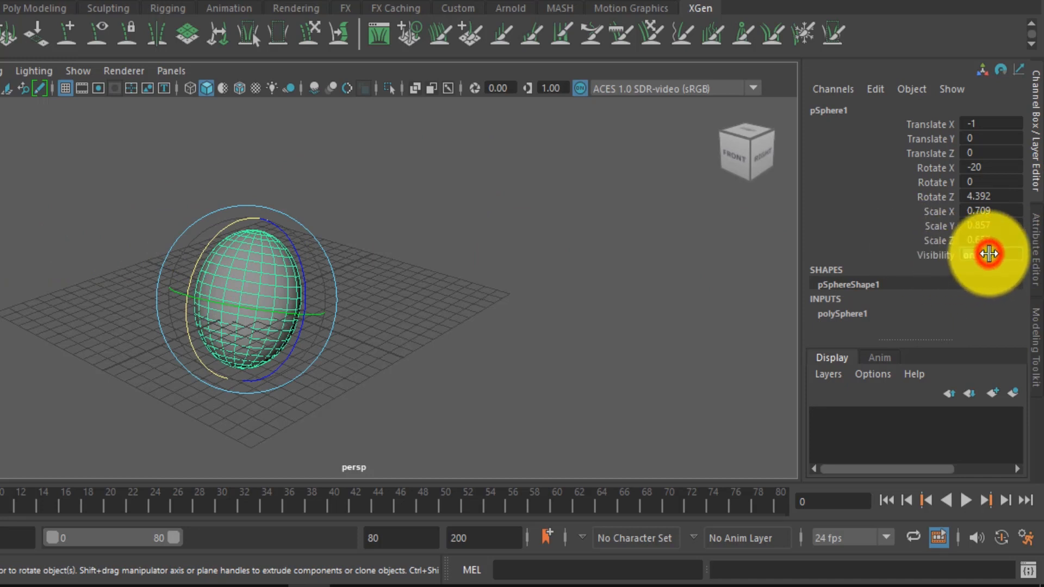
pyautogui.doubleClick(988, 253)
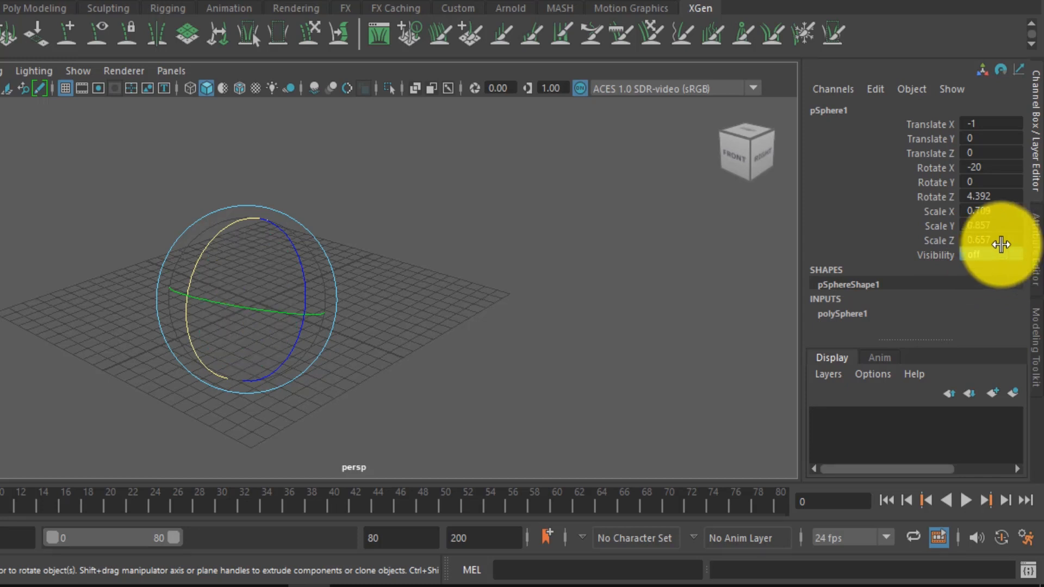
pyautogui.click(551, 275)
pyautogui.press('w')
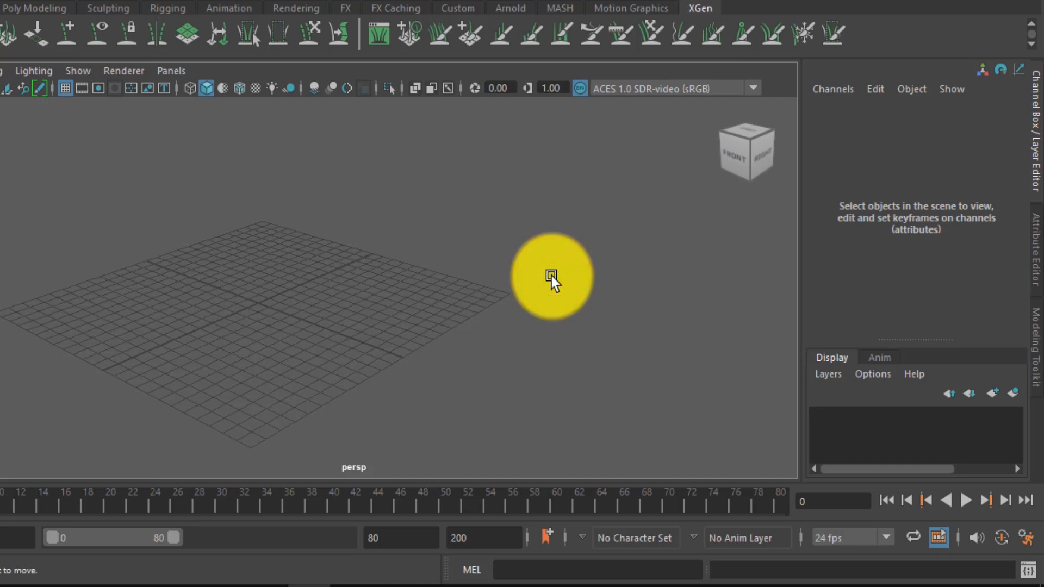
# Try to select the hidden sphere in the perspective view, at its location and with selection boxes around the grid
pyautogui.click(243, 303)
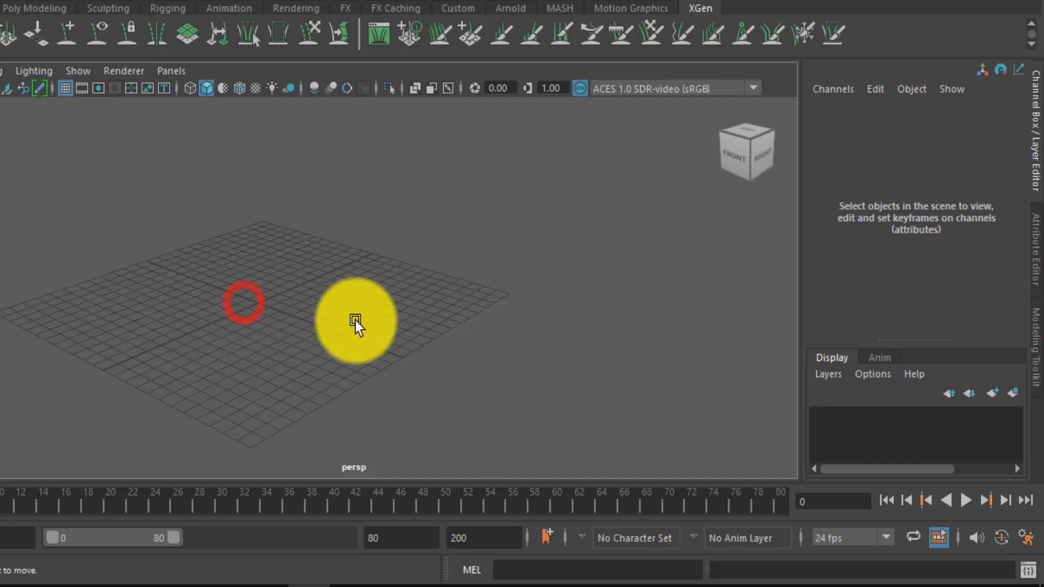
pyautogui.moveTo(7, 158); pyautogui.dragTo(549, 409)
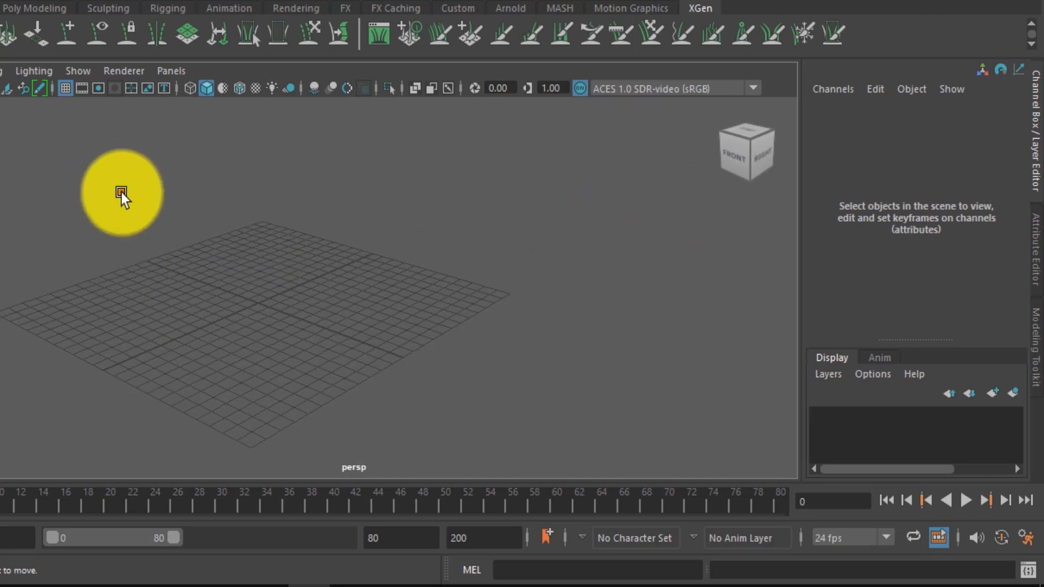
pyautogui.moveTo(115, 186); pyautogui.dragTo(470, 447)
pyautogui.moveTo(89, 170); pyautogui.dragTo(477, 452)
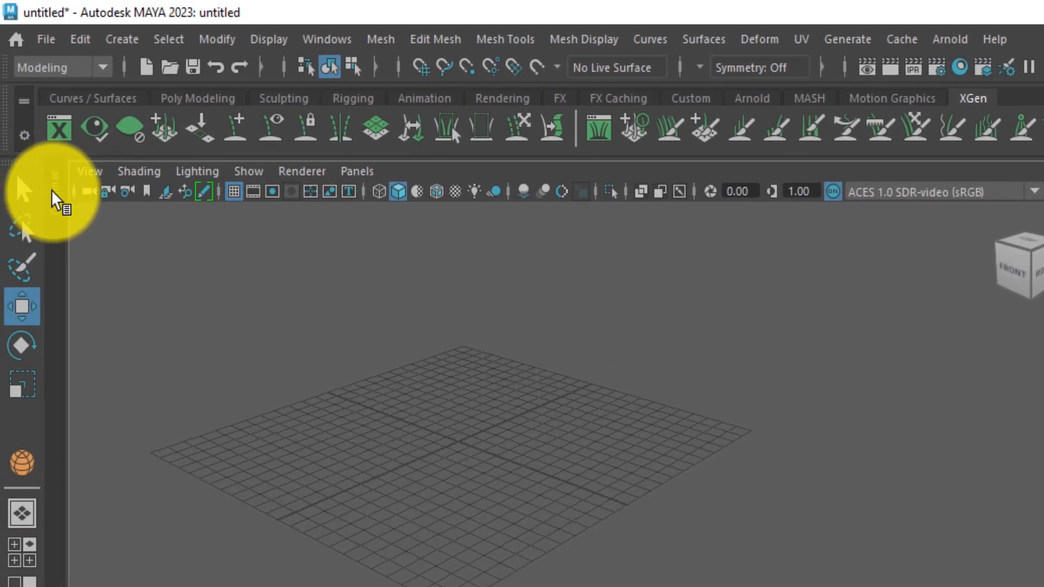
# Select pSphere1 in the Outliner, make it visible again by setting its Visibility to 1, and collapse the Outliner
pyautogui.click(52, 191)
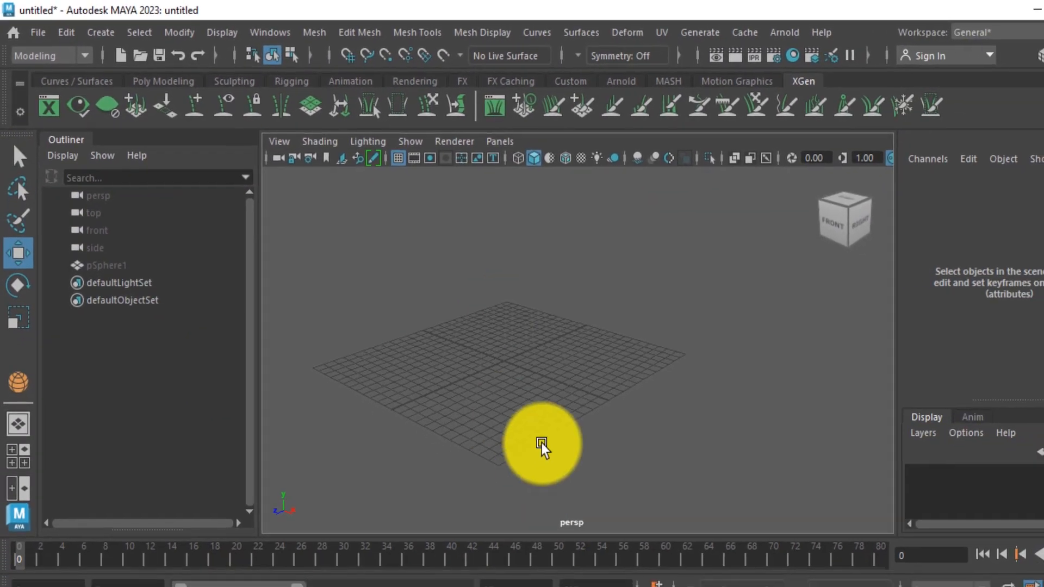
pyautogui.click(102, 265)
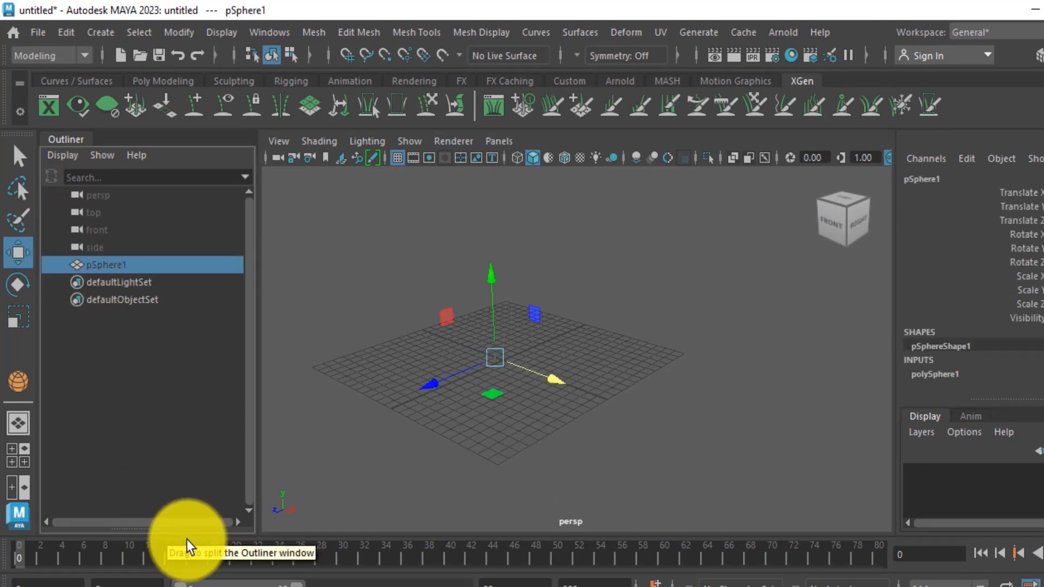
pyautogui.click(93, 265)
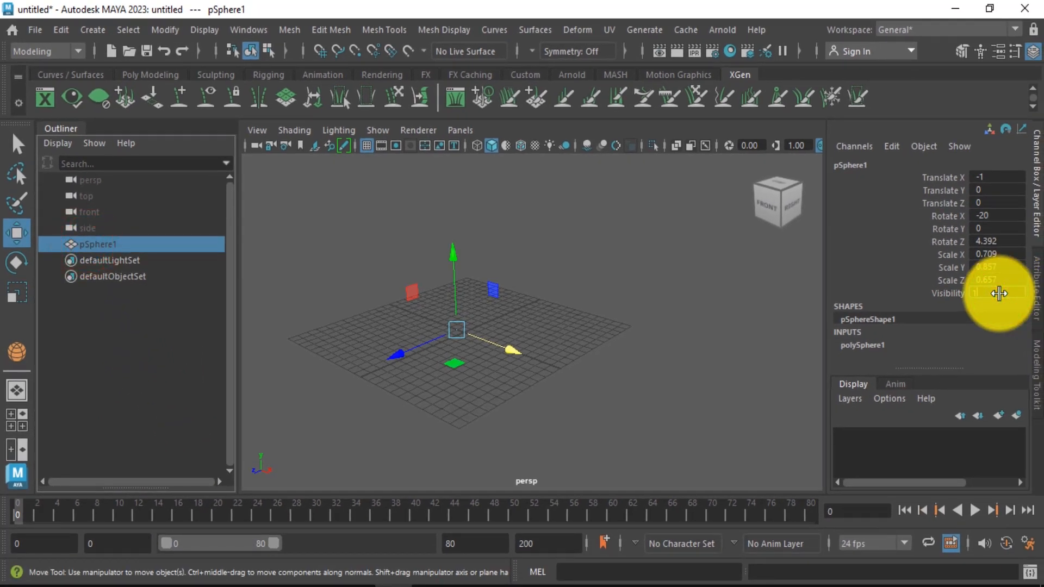
pyautogui.click(998, 294)
pyautogui.write('1')
pyautogui.press('Return')
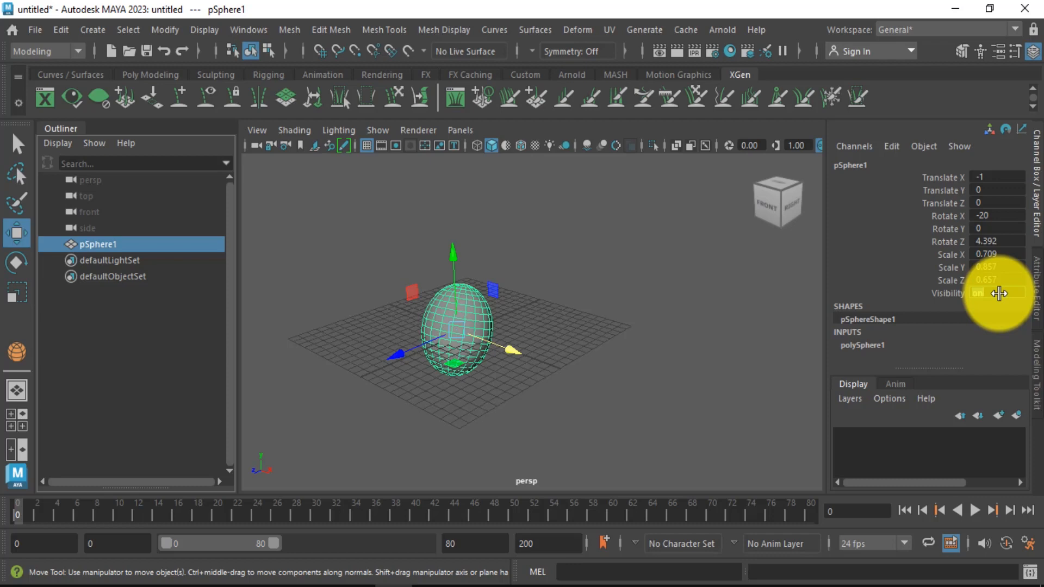
pyautogui.click(60, 128)
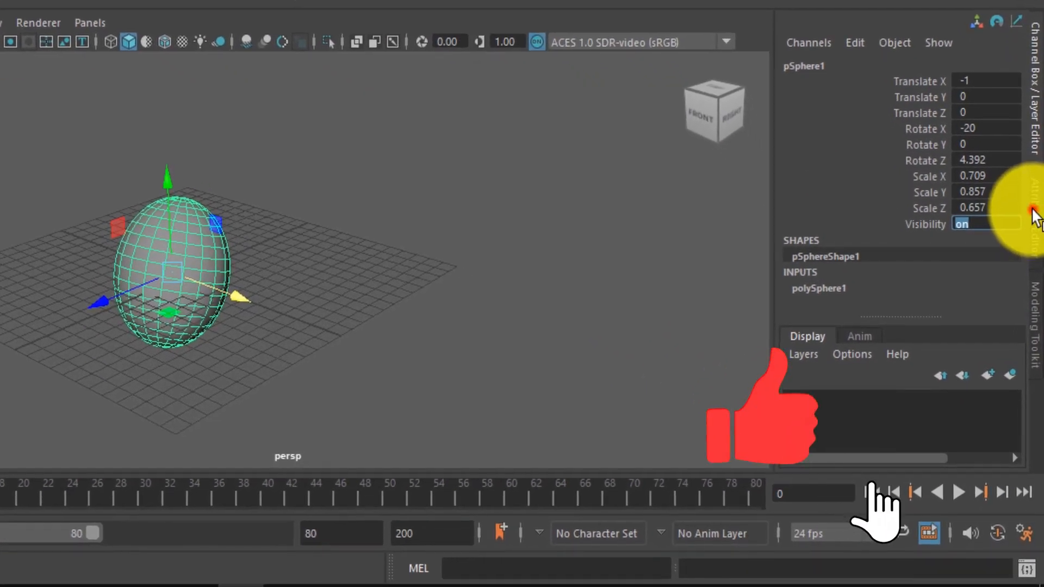
# Show the sphere's Attribute Editor and the Modeling Toolkit, and extend the end of the playback range to frame 200
pyautogui.click(1035, 275)
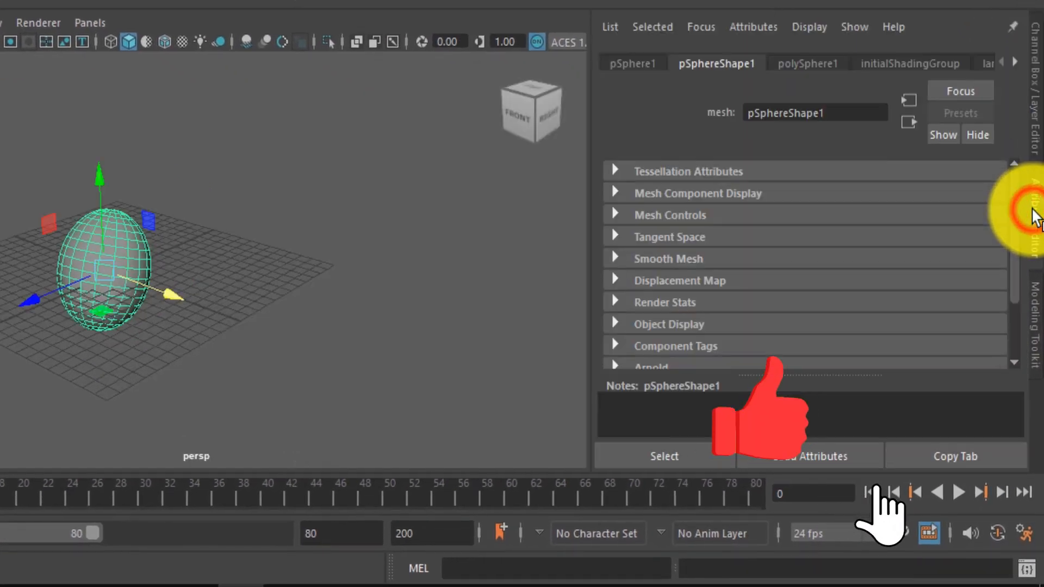
pyautogui.click(1036, 342)
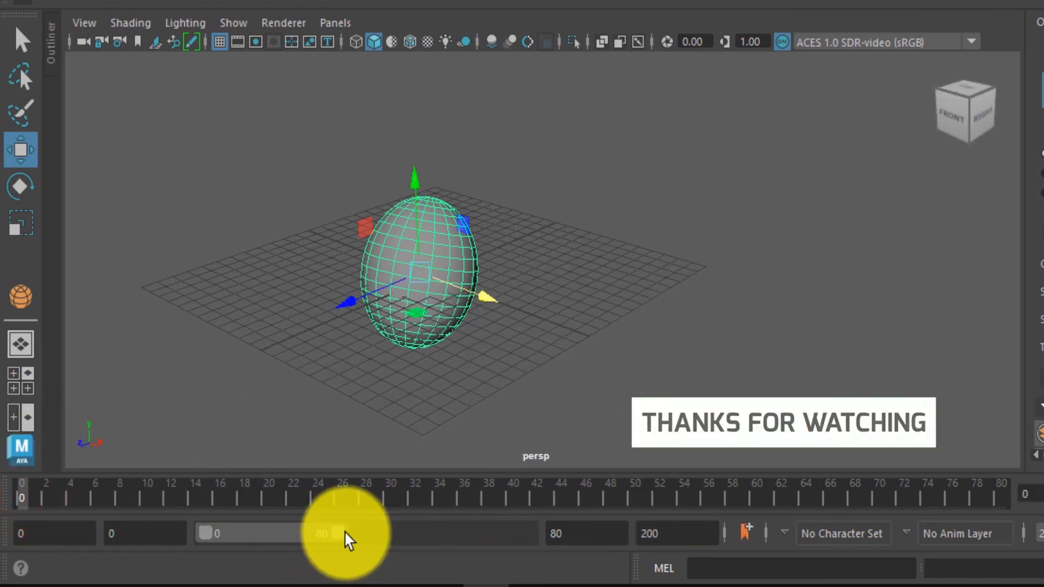
pyautogui.moveTo(340, 532); pyautogui.dragTo(550, 538)
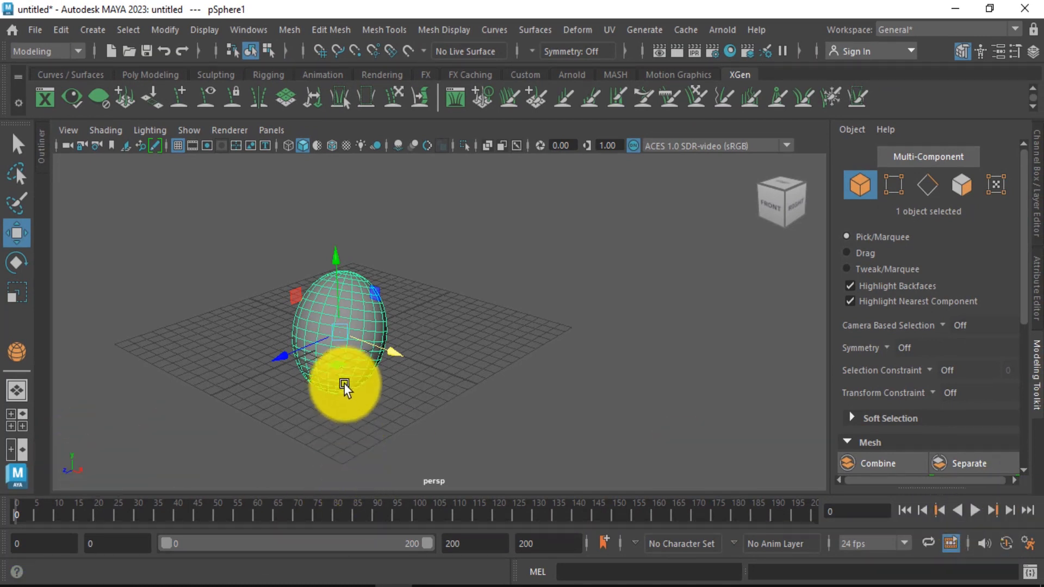
# Inspect the sphere in the perspective view from several angles by orbiting, panning and zooming
pyautogui.keyDown('alt'); pyautogui.moveTo(346, 384); pyautogui.dragTo(354, 361); pyautogui.keyUp('alt')
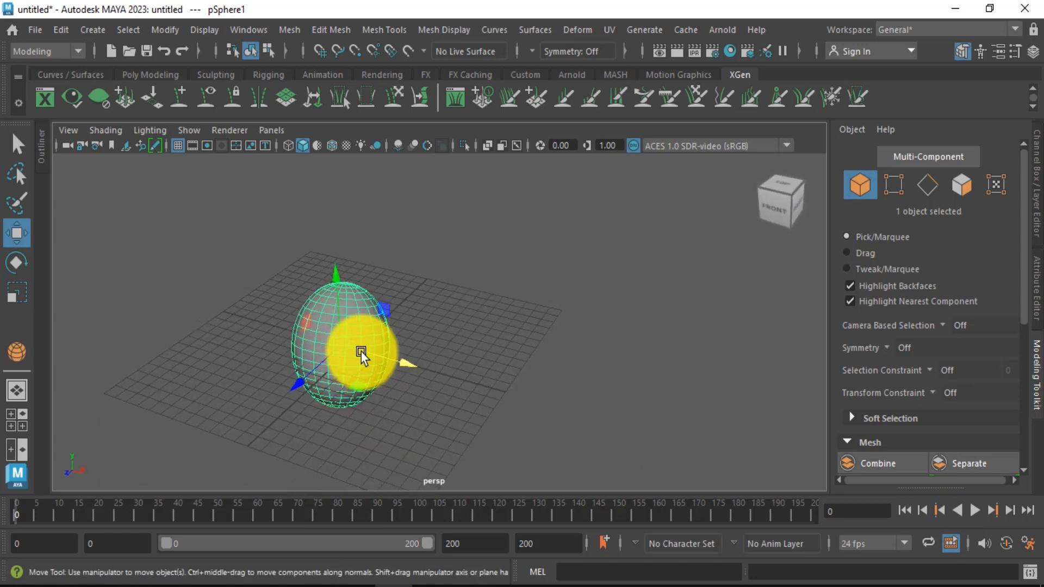
pyautogui.keyDown('alt'); pyautogui.moveTo(516, 337); pyautogui.dragTo(633, 306, button='middle'); pyautogui.keyUp('alt')
pyautogui.scroll(3, 577, 306)
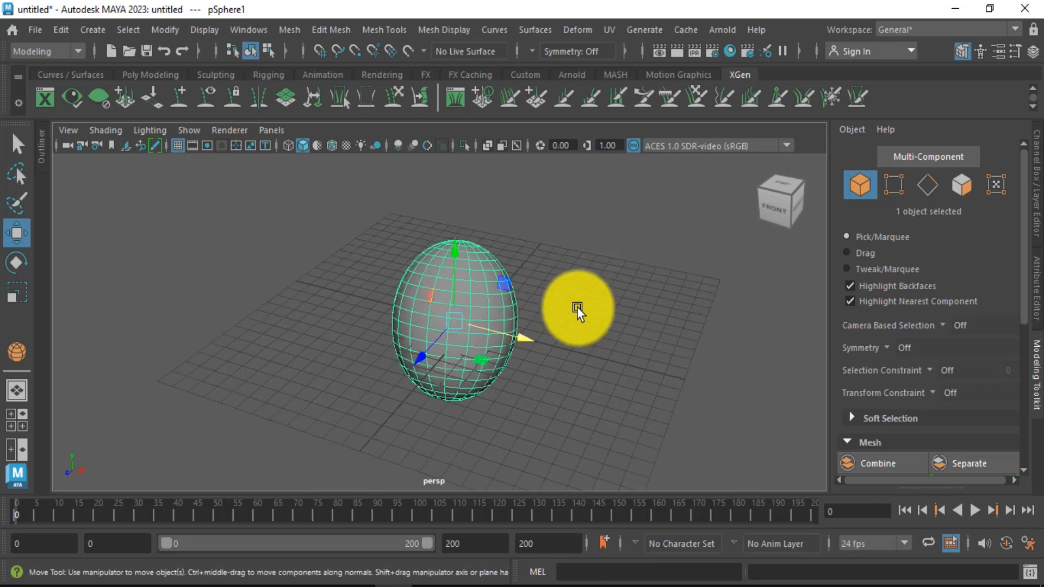
pyautogui.press('alt')
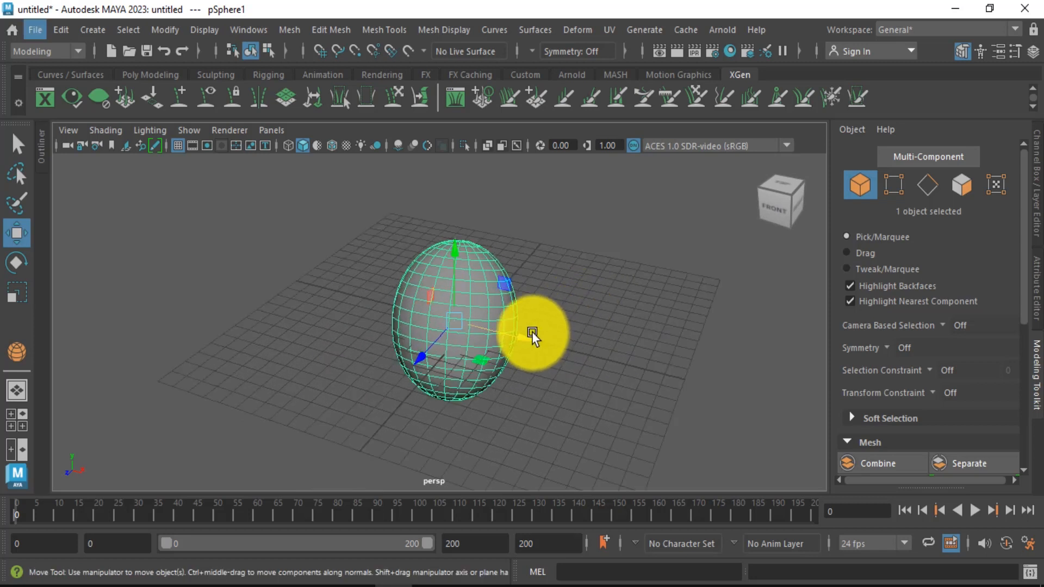
pyautogui.keyDown('alt'); pyautogui.moveTo(532, 332); pyautogui.dragTo(359, 333); pyautogui.keyUp('alt')
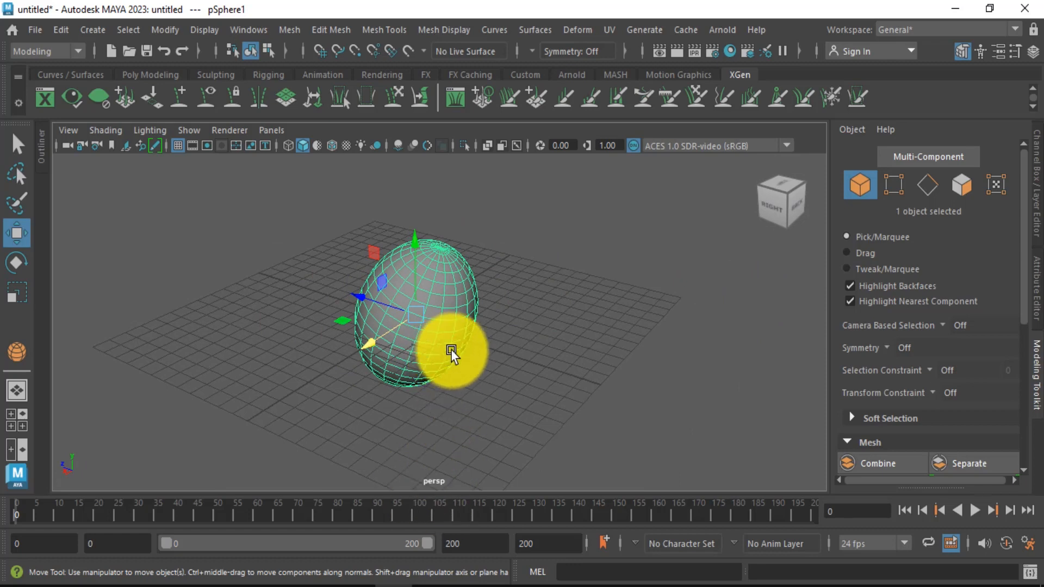
pyautogui.keyDown('alt'); pyautogui.moveTo(466, 353); pyautogui.dragTo(529, 361); pyautogui.keyUp('alt')
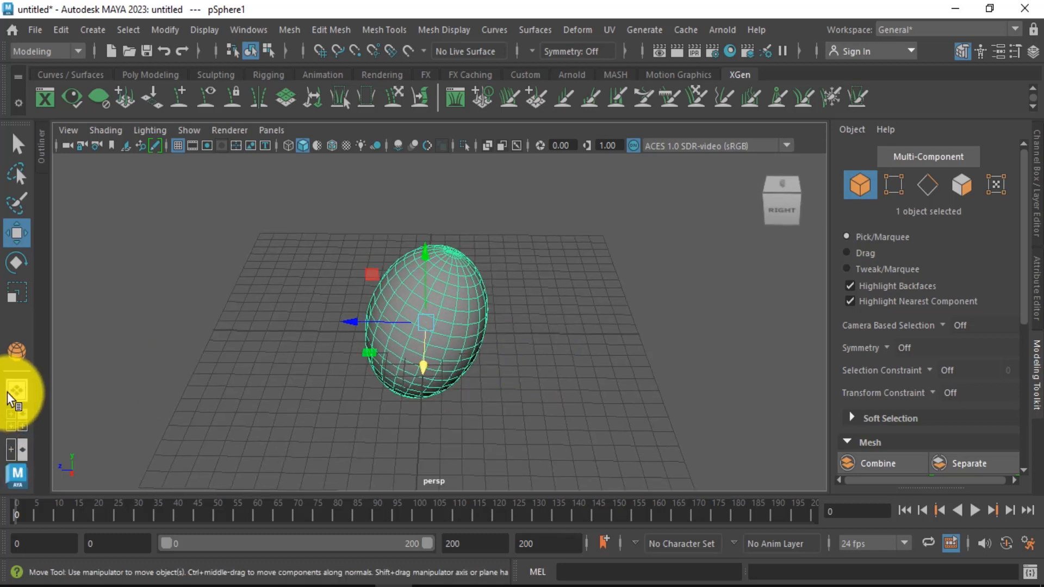
# Switch to the four-view layout and try to orbit the top, front and side views
pyautogui.click(9, 421)
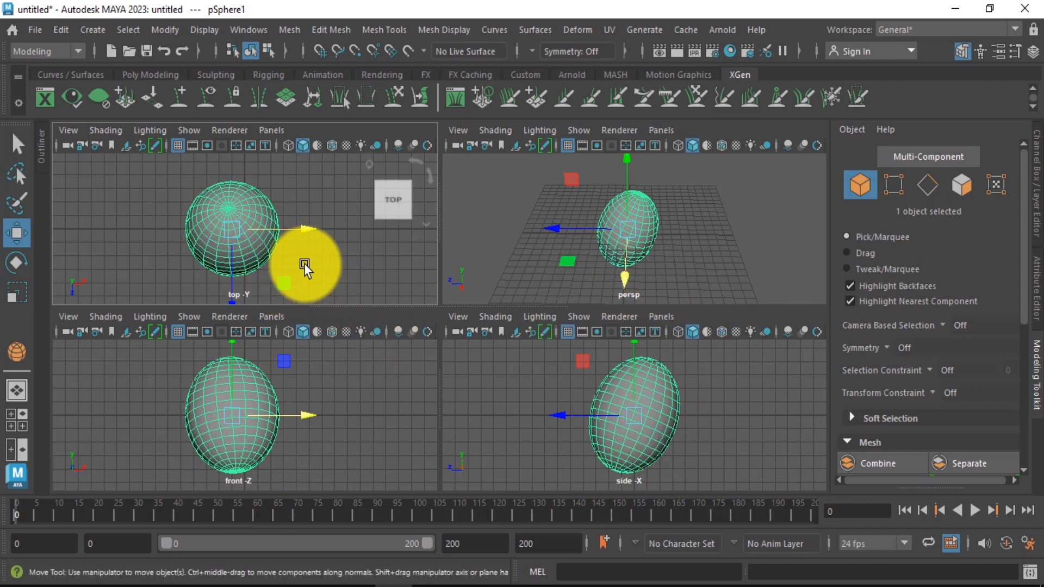
pyautogui.keyDown('alt'); pyautogui.moveTo(292, 270); pyautogui.dragTo(320, 262); pyautogui.keyUp('alt')
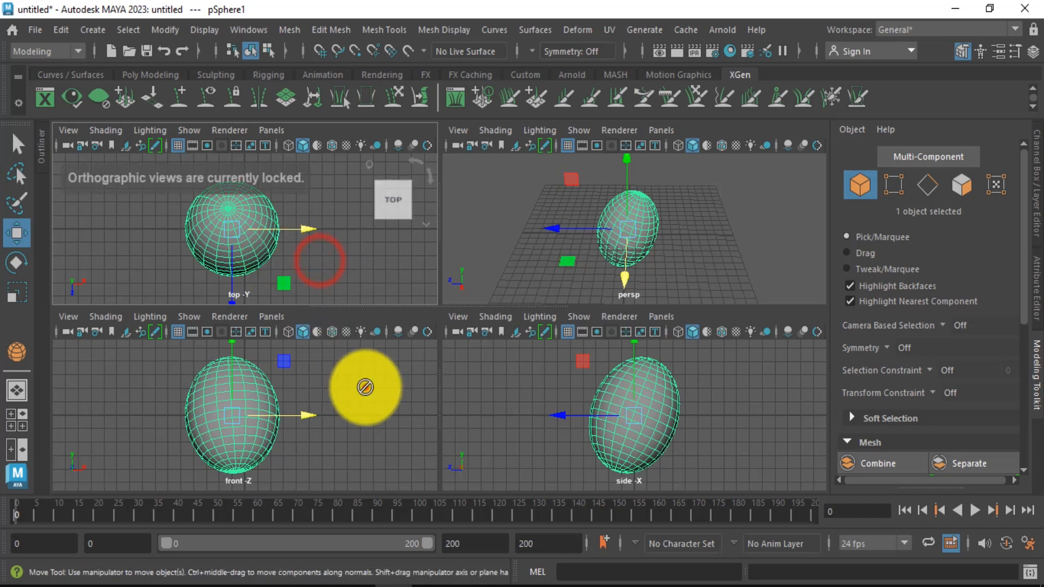
pyautogui.keyDown('alt'); pyautogui.moveTo(366, 386); pyautogui.dragTo(366, 400); pyautogui.keyUp('alt')
pyautogui.keyDown('alt'); pyautogui.moveTo(537, 421); pyautogui.dragTo(572, 420); pyautogui.keyUp('alt')
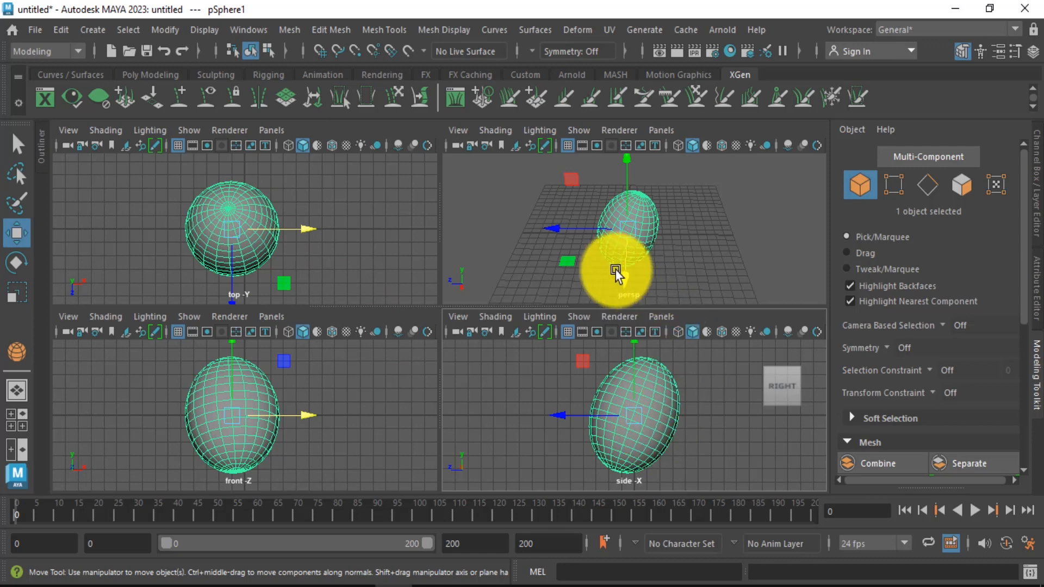
# Examine the sphere up close and from afar in the perspective pane, and return to the single perspective layout
pyautogui.keyDown('alt'); pyautogui.moveTo(707, 257); pyautogui.dragTo(667, 191); pyautogui.keyUp('alt')
pyautogui.scroll(5, 668, 188)
pyautogui.keyDown('alt'); pyautogui.moveTo(683, 250); pyautogui.dragTo(679, 298, button='middle'); pyautogui.keyUp('alt')
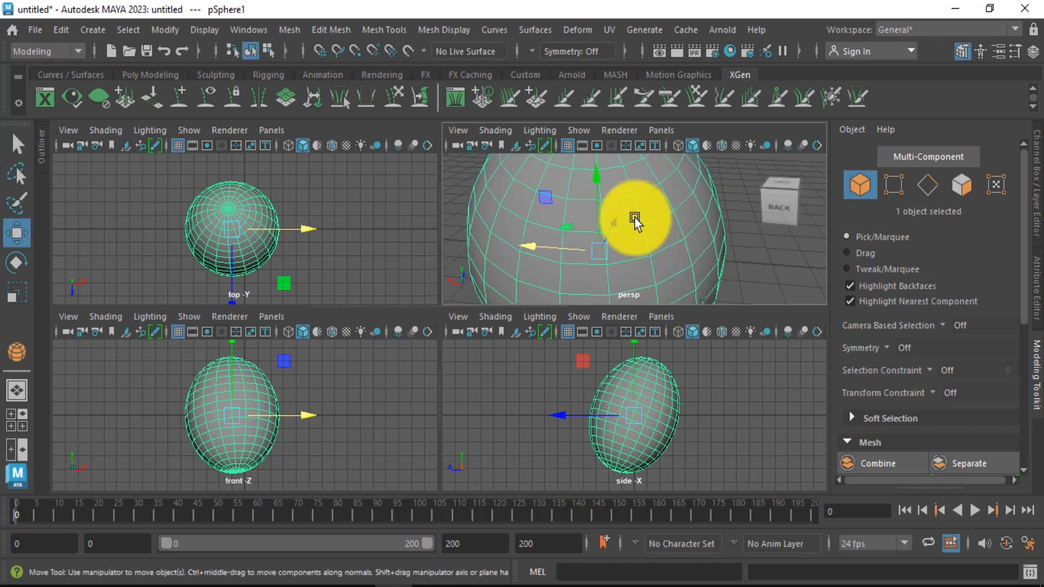
pyautogui.scroll(-5, 634, 215)
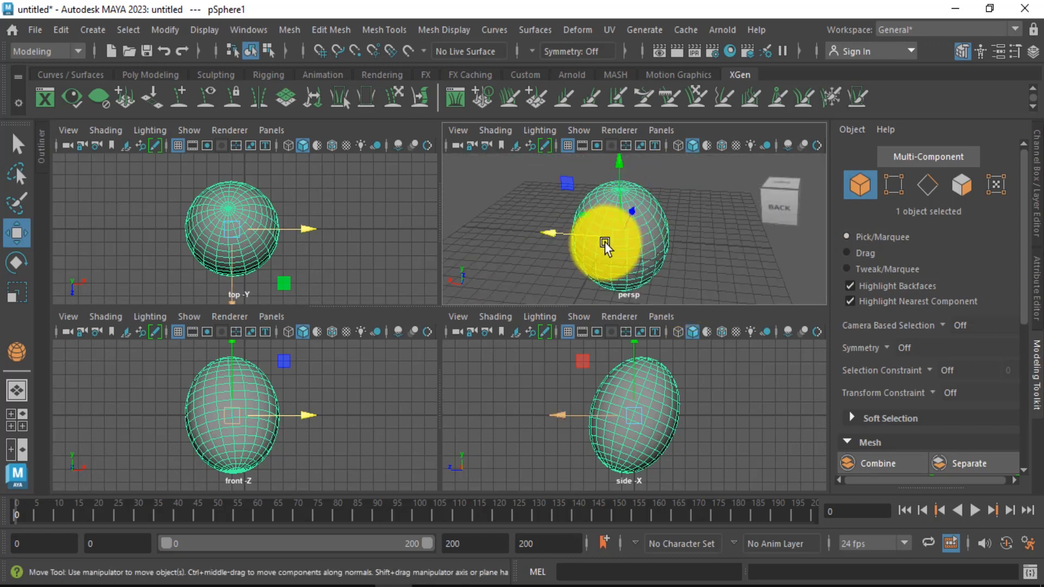
pyautogui.scroll(5, 602, 244)
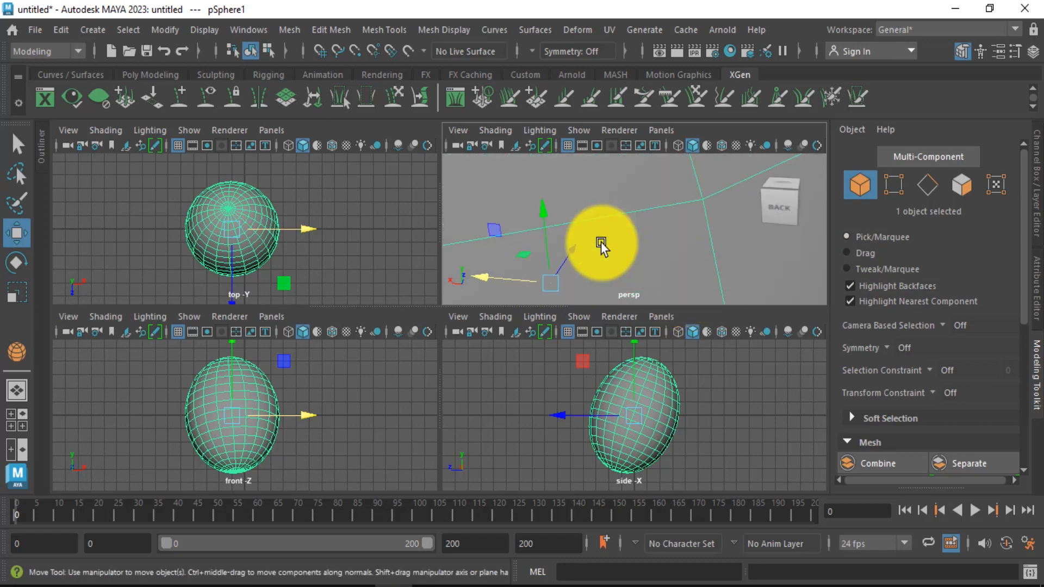
pyautogui.scroll(-6, 602, 244)
pyautogui.scroll(-5, 601, 241)
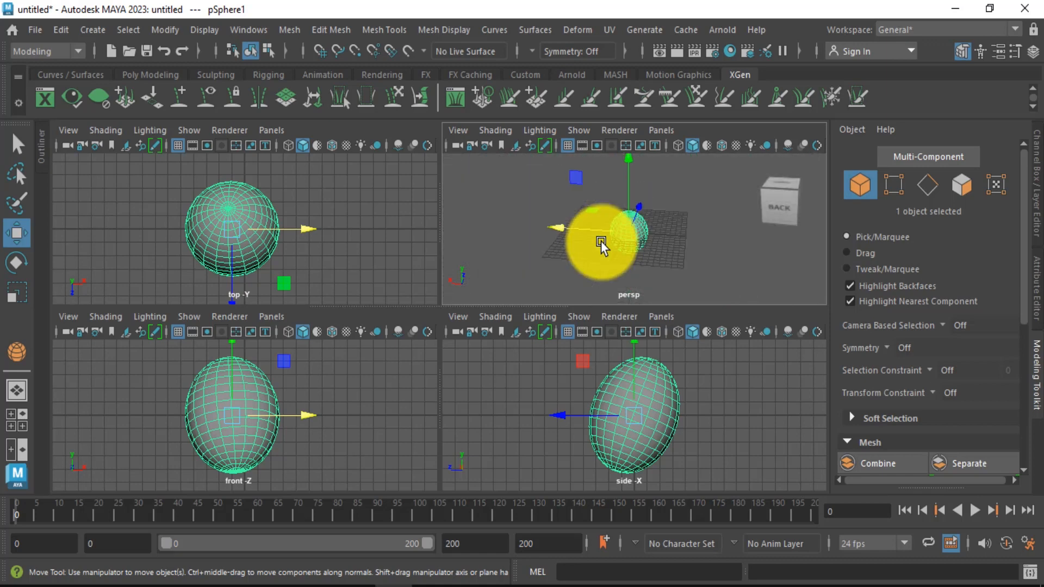
pyautogui.scroll(2, 615, 237)
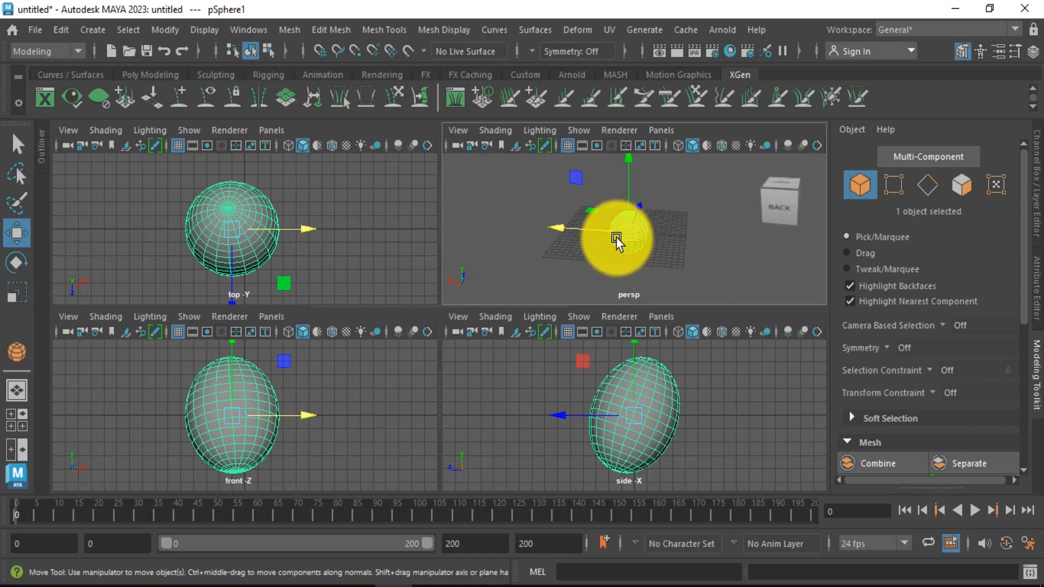
pyautogui.scroll(-2, 616, 237)
pyautogui.scroll(2, 615, 237)
pyautogui.keyDown('alt'); pyautogui.moveTo(612, 240); pyautogui.dragTo(599, 260); pyautogui.keyUp('alt')
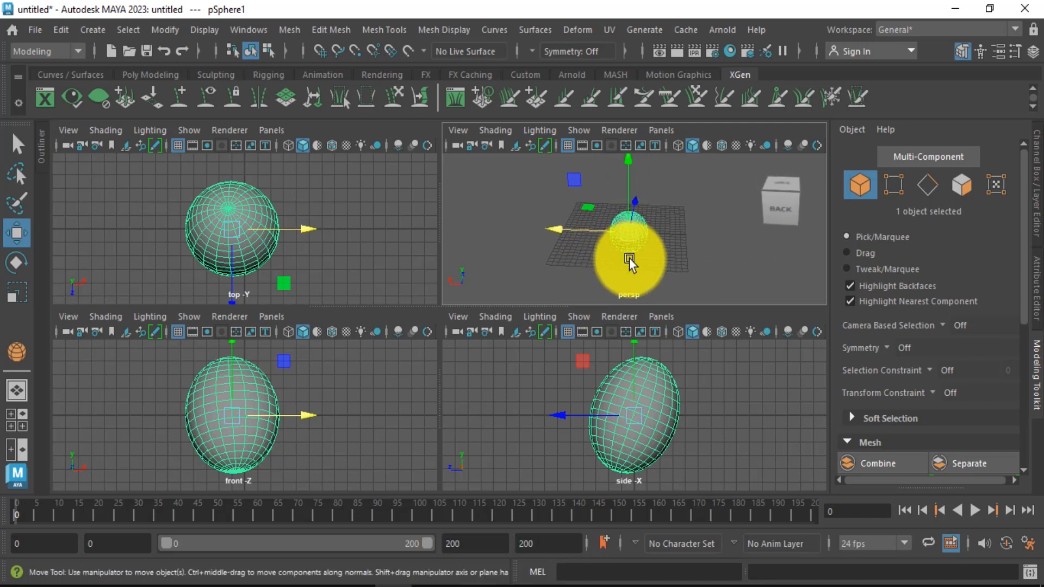
pyautogui.click(12, 389)
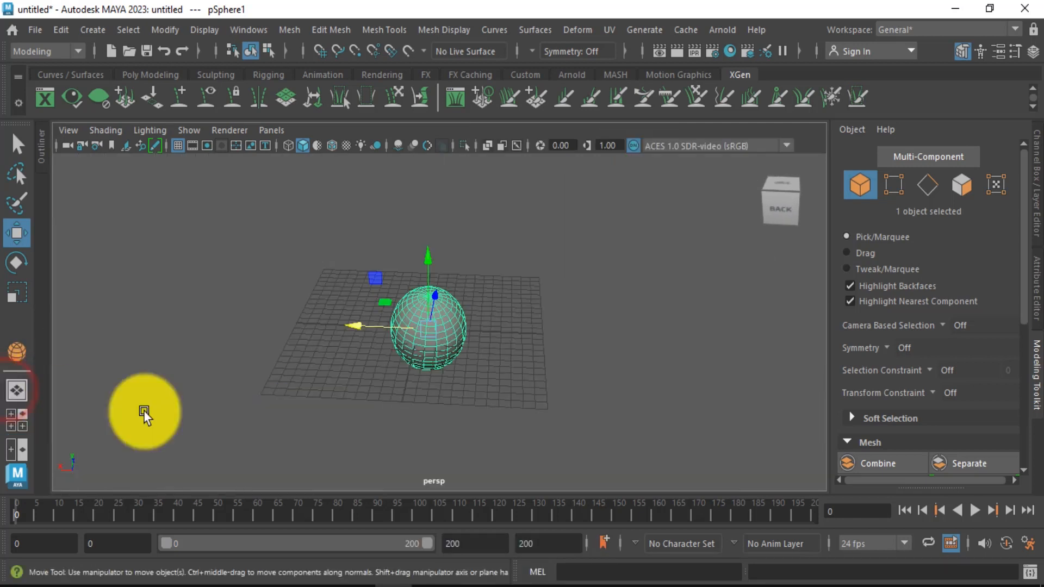
# Switch to the four-view layout, enlarge the top view to full size and return to the four views
pyautogui.press('space')
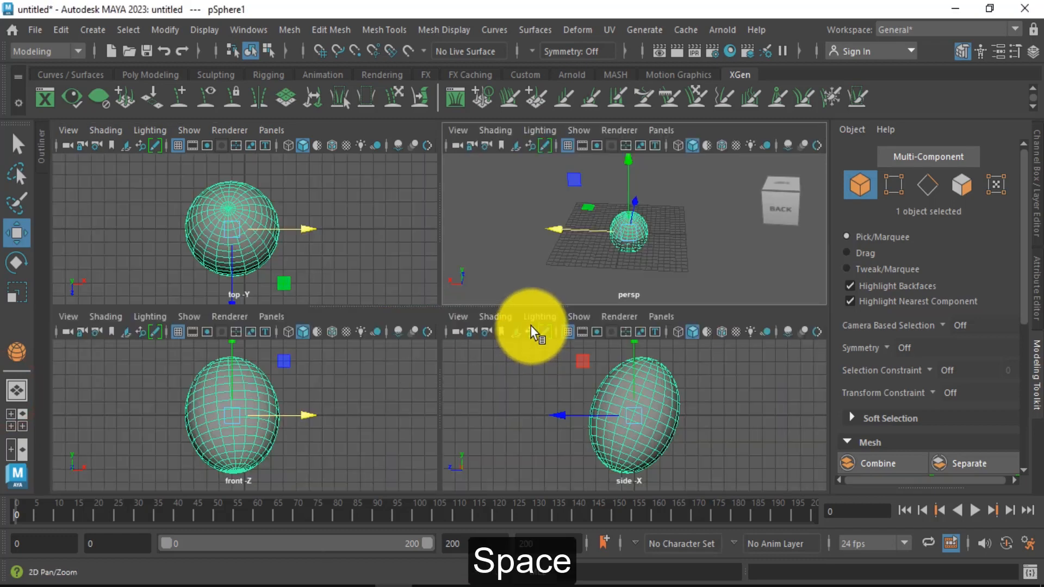
pyautogui.click(357, 247)
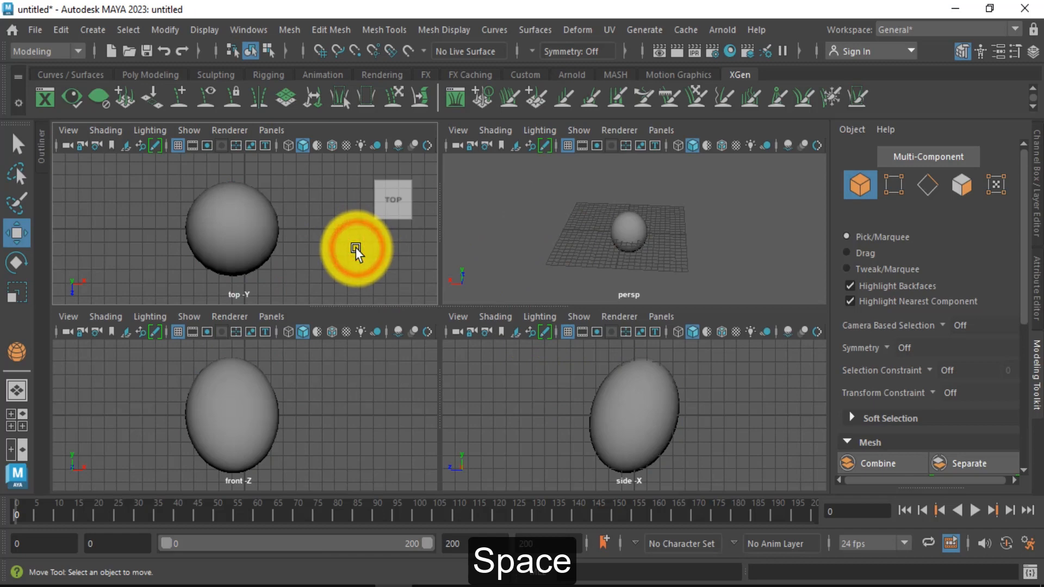
pyautogui.click(339, 247)
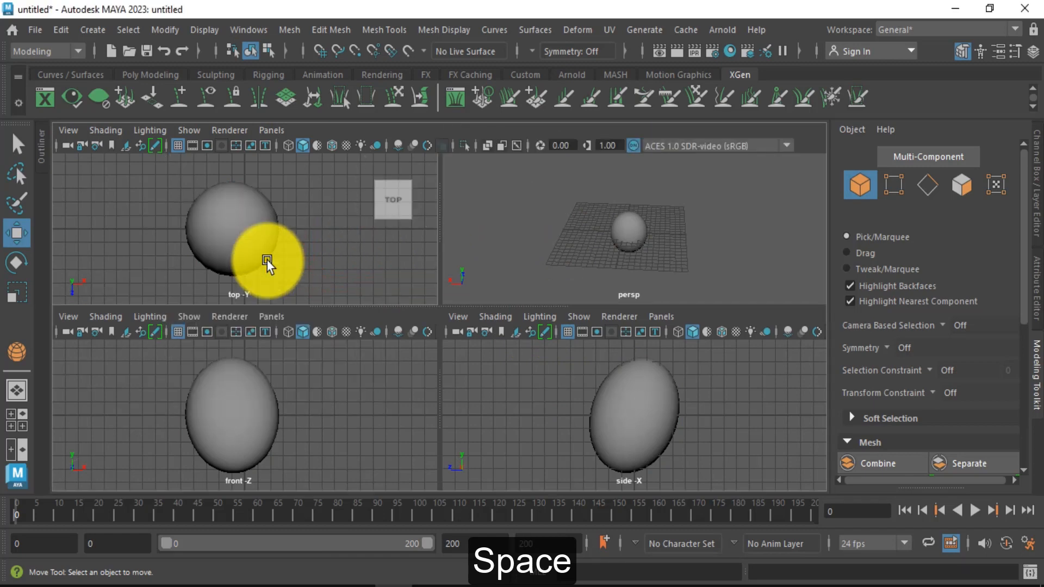
pyautogui.press('space')
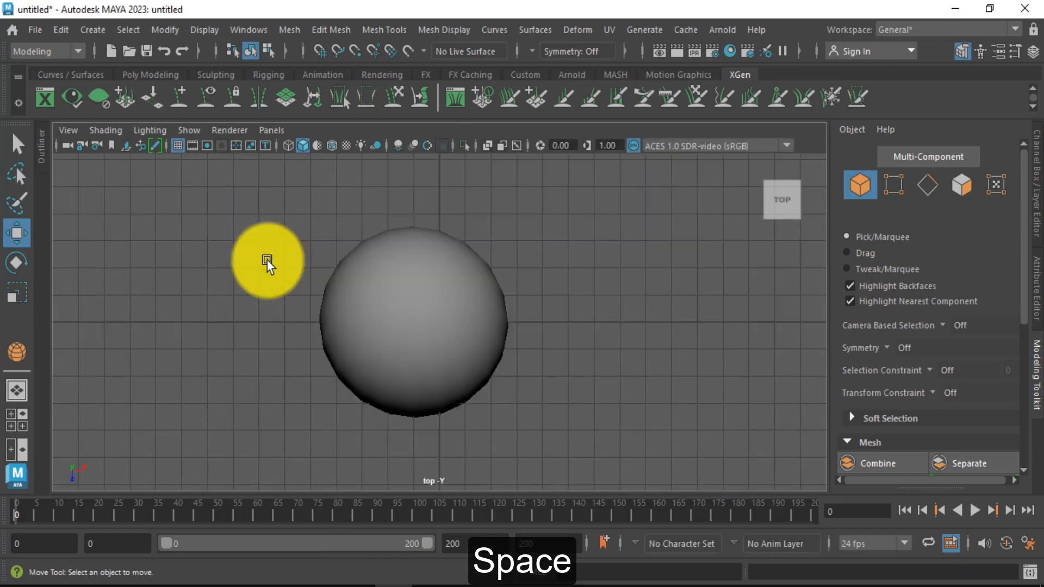
pyautogui.press('space')
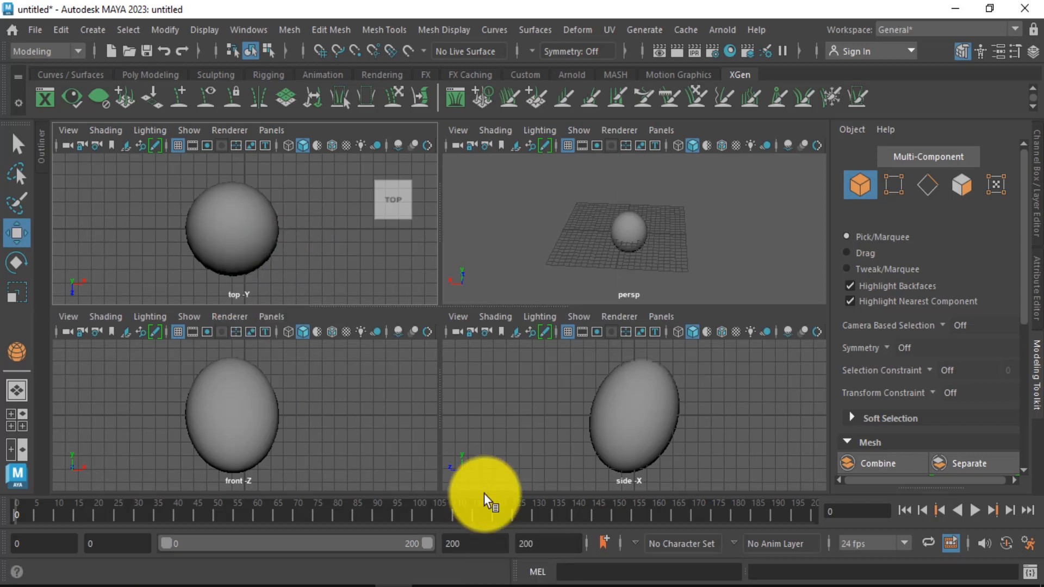
# Enlarge the front view and the perspective view to full size in turn, going back to the four views each time
pyautogui.click(324, 445)
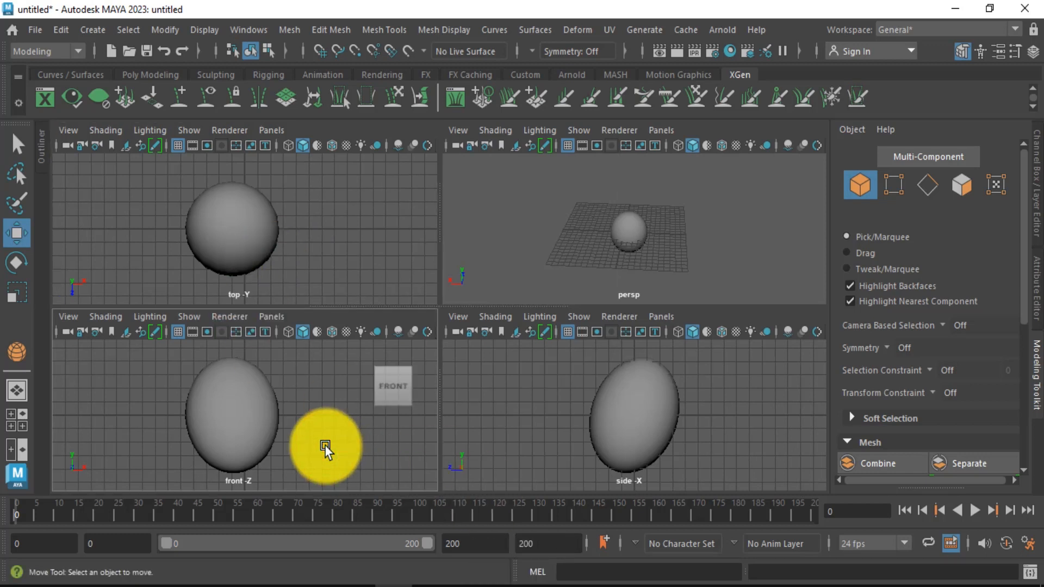
pyautogui.press('space')
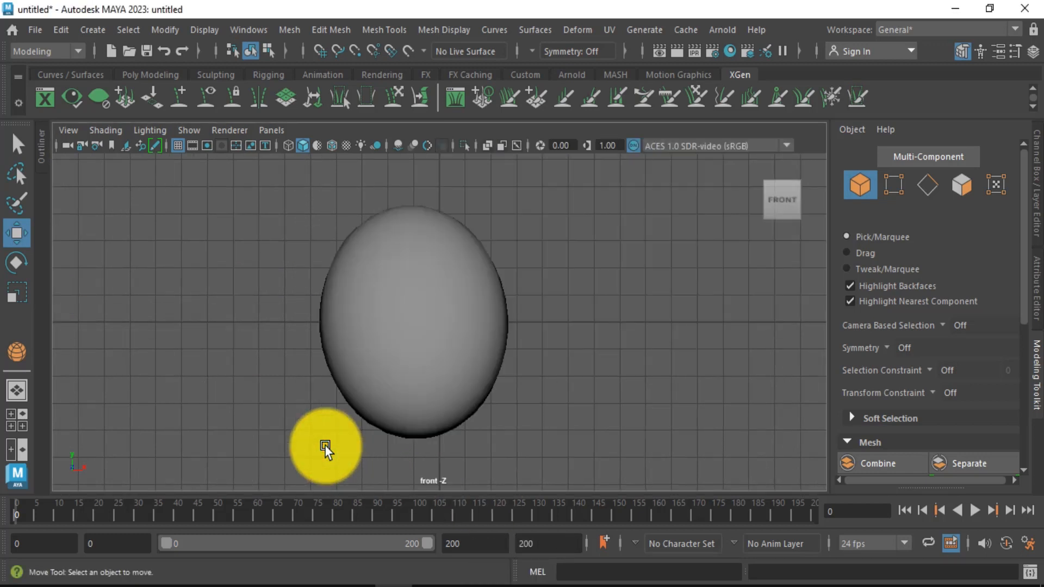
pyautogui.press('space')
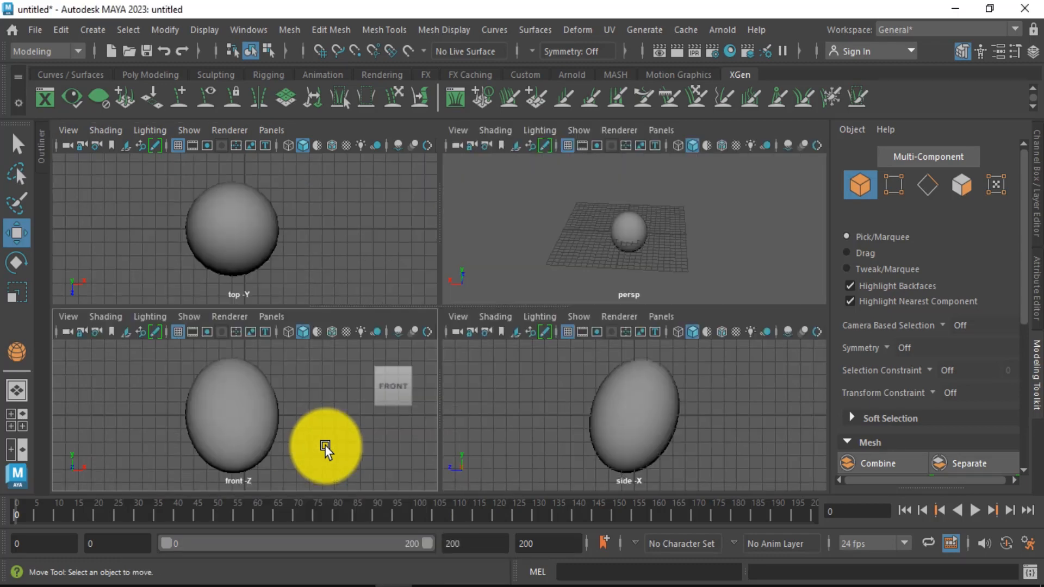
pyautogui.press('space')
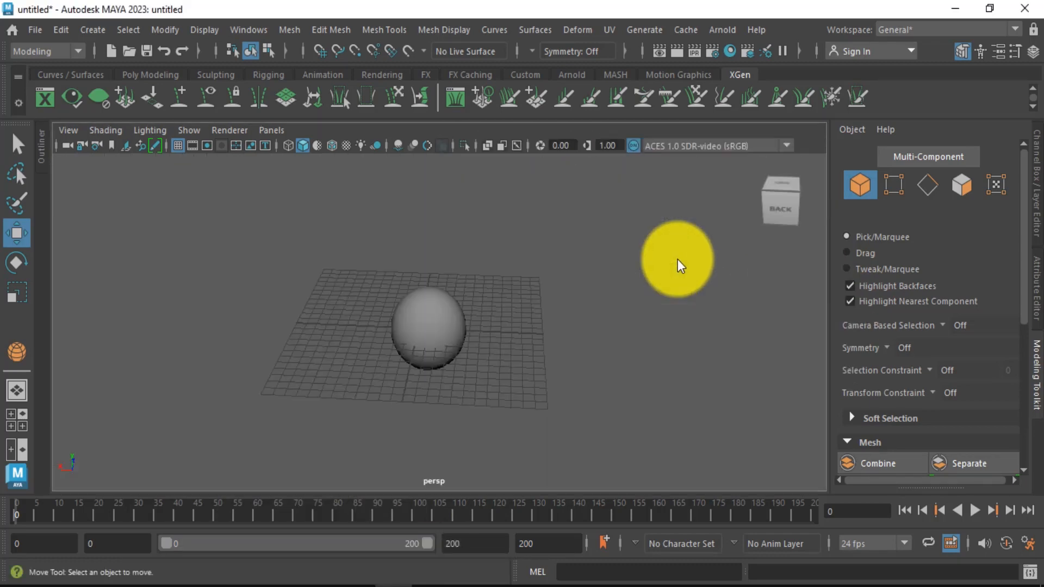
pyautogui.press('space')
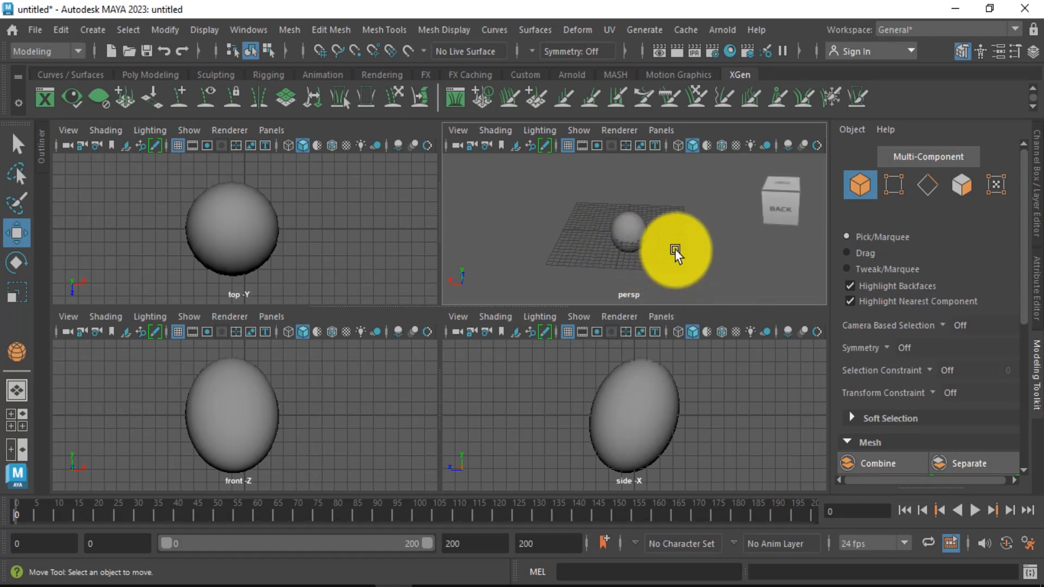
# Show the scene in the two-pane Front/Persp layout and examine the sphere up close in the perspective pane
pyautogui.click(15, 449)
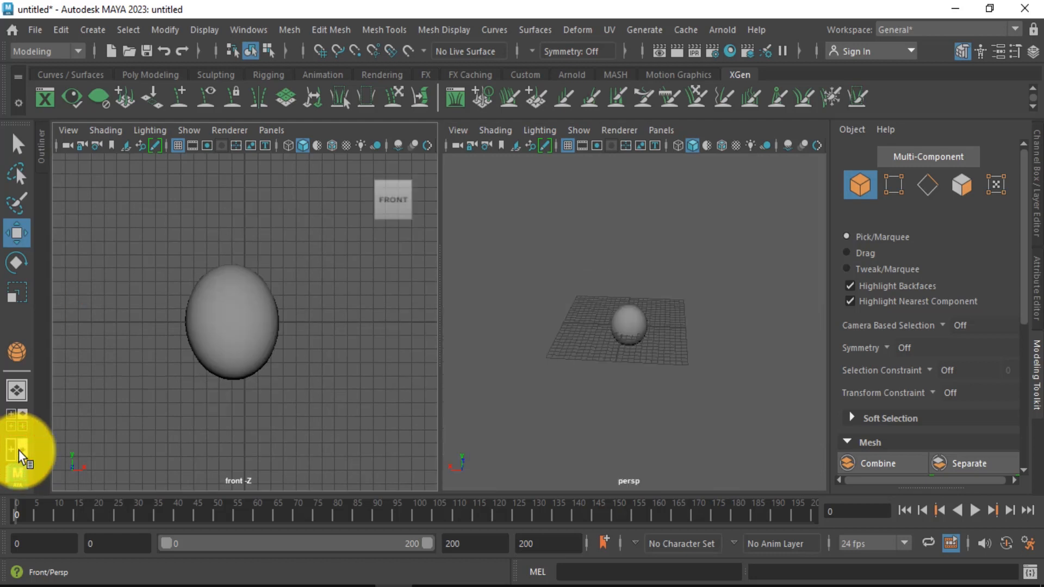
pyautogui.click(606, 397)
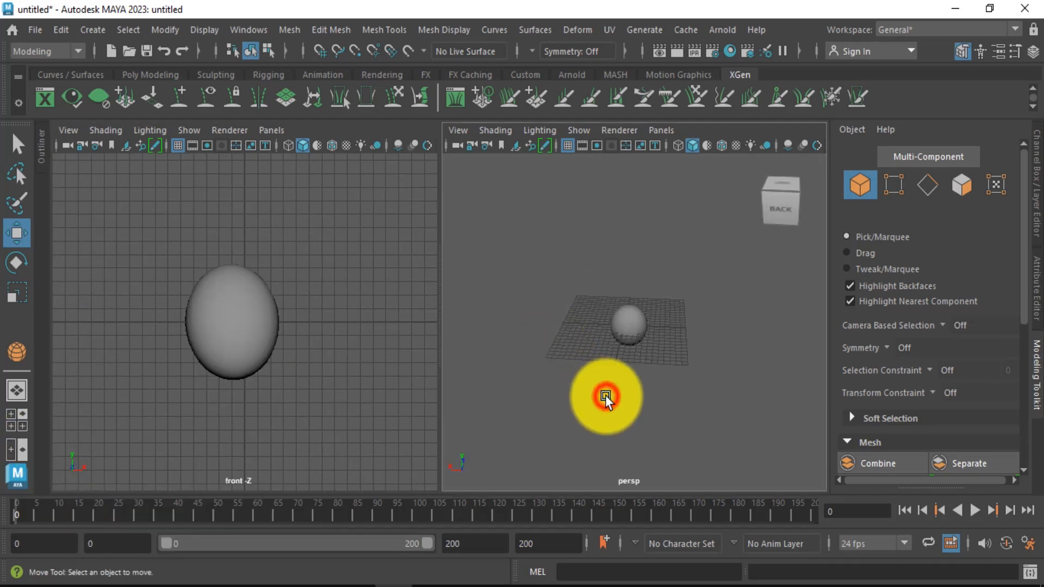
pyautogui.click(324, 433)
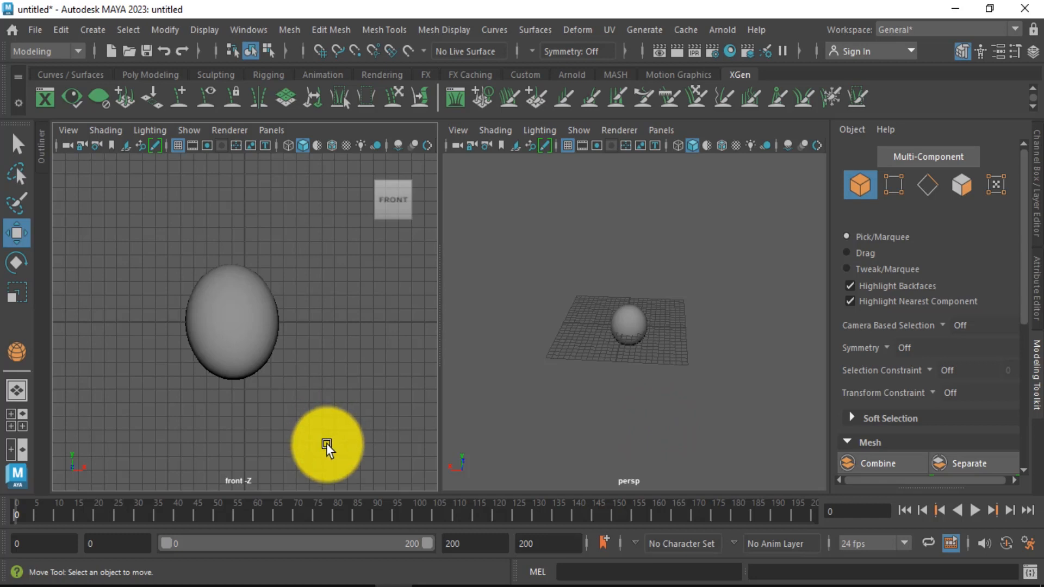
pyautogui.scroll(10, 646, 359)
pyautogui.keyDown('alt'); pyautogui.moveTo(664, 359); pyautogui.dragTo(669, 358); pyautogui.keyUp('alt')
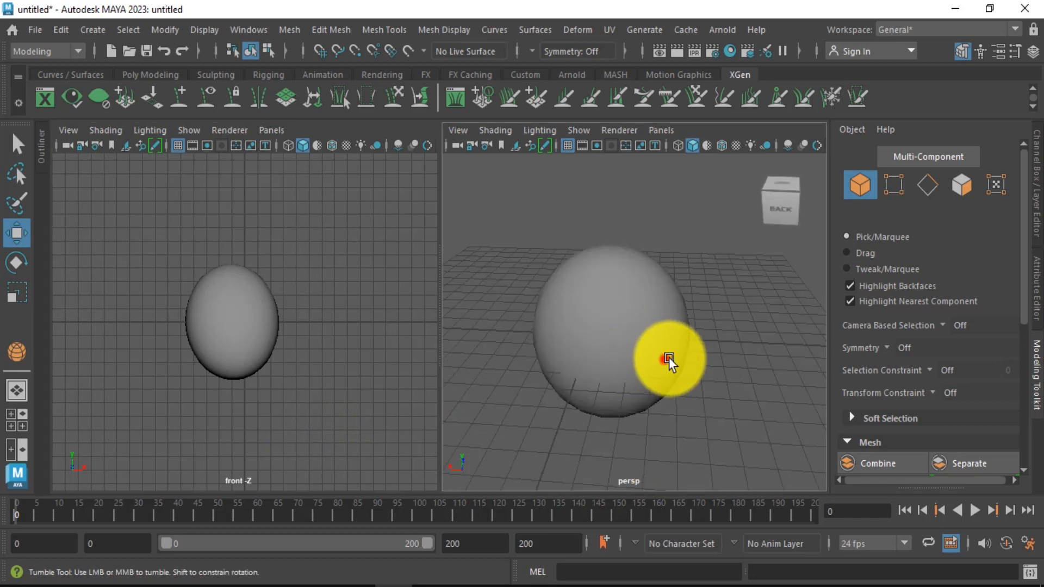
pyautogui.click(360, 398)
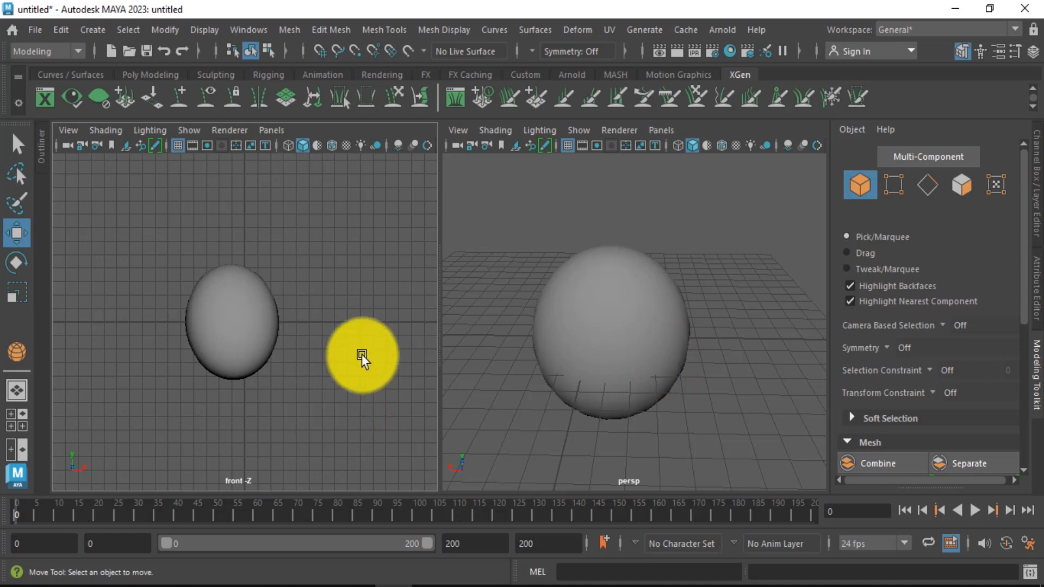
# Change the front pane of the two-pane layout to the orthographic top view
pyautogui.click(273, 130)
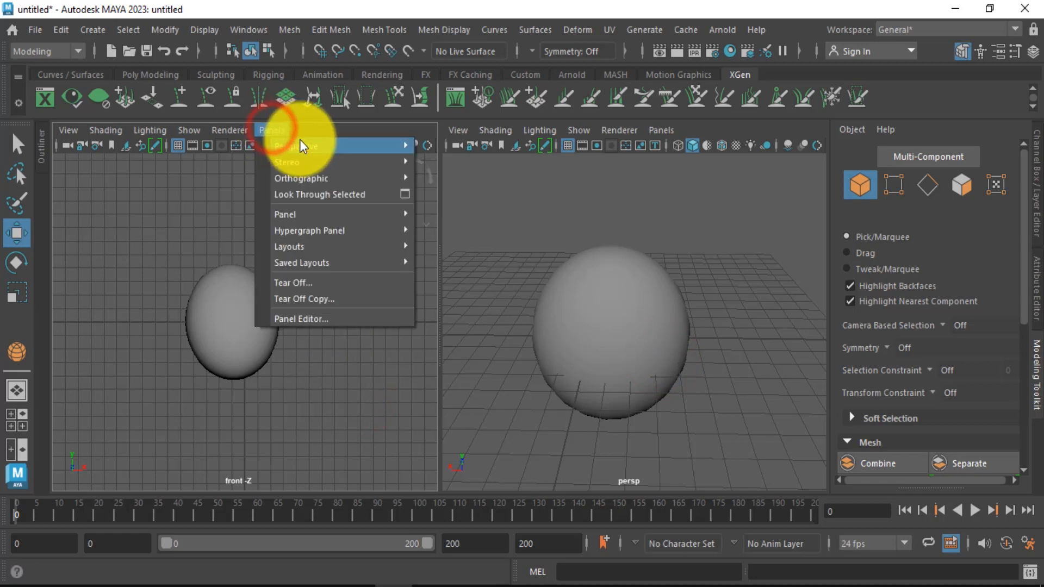
pyautogui.moveTo(307, 145)
pyautogui.moveTo(307, 177)
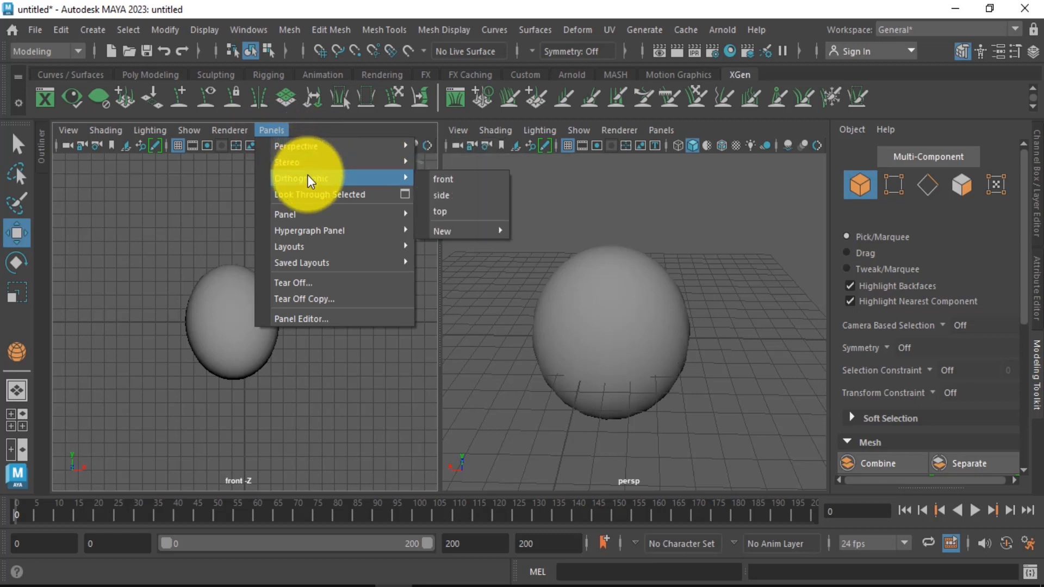
pyautogui.click(466, 211)
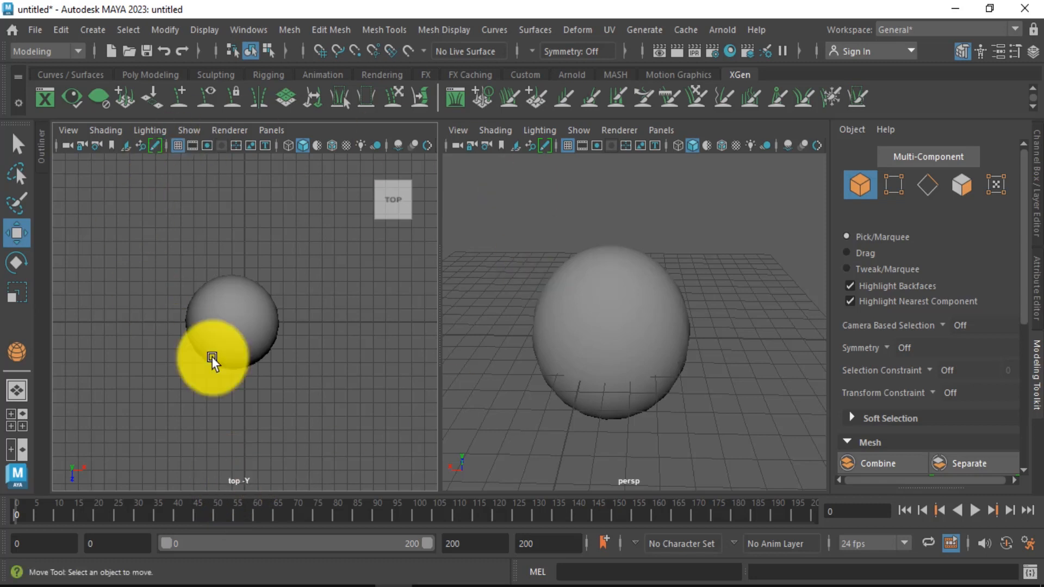
# Create a tall polygon cone on the grid beside the sphere, drawing its base and height in the perspective pane
pyautogui.click(77, 76)
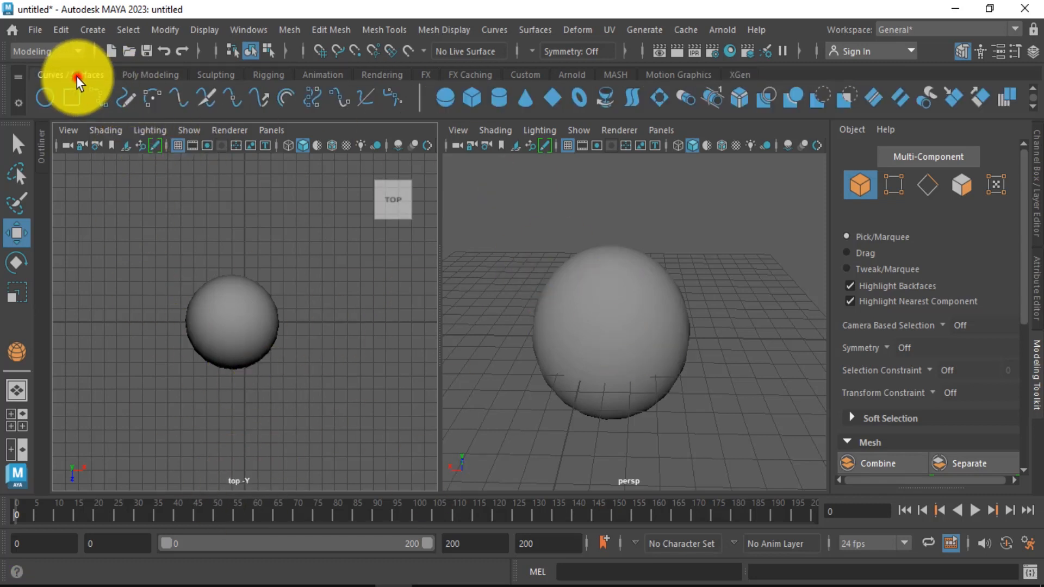
pyautogui.click(138, 75)
pyautogui.click(124, 98)
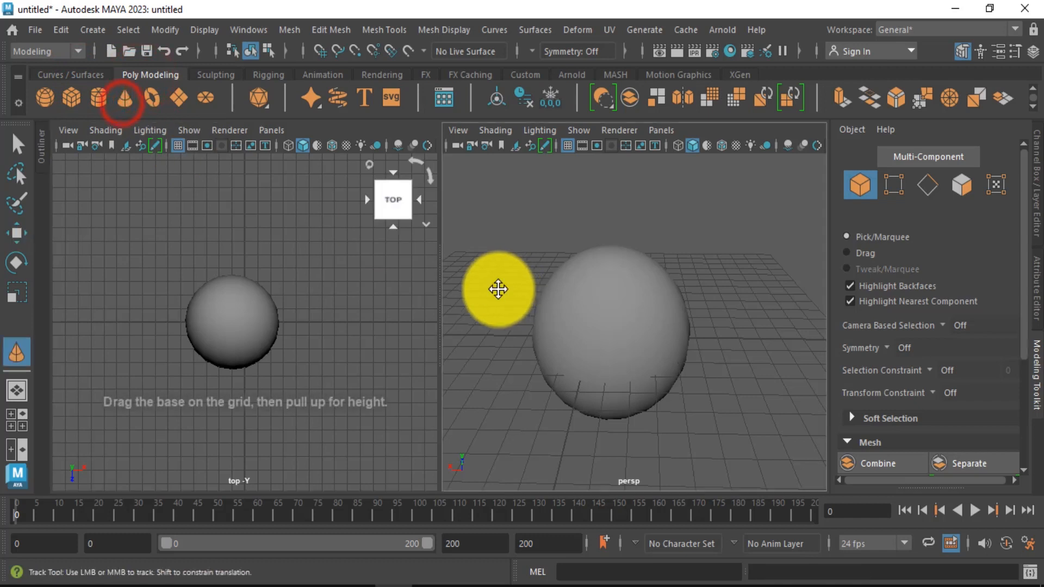
pyautogui.moveTo(700, 339); pyautogui.dragTo(729, 179)
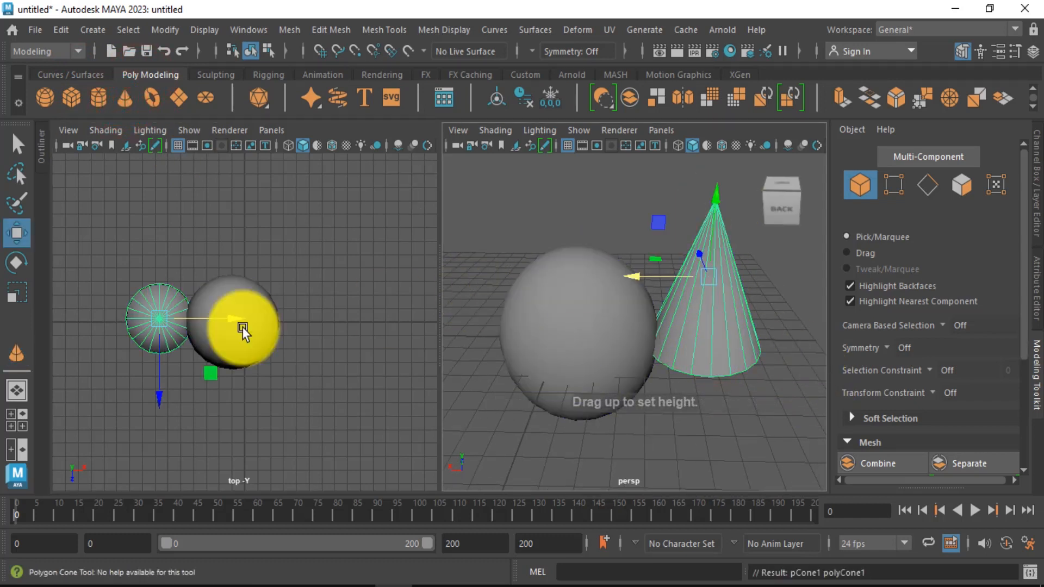
# Move the sphere along the X axis away from the cone in the top view, and select the cone
pyautogui.click(236, 314)
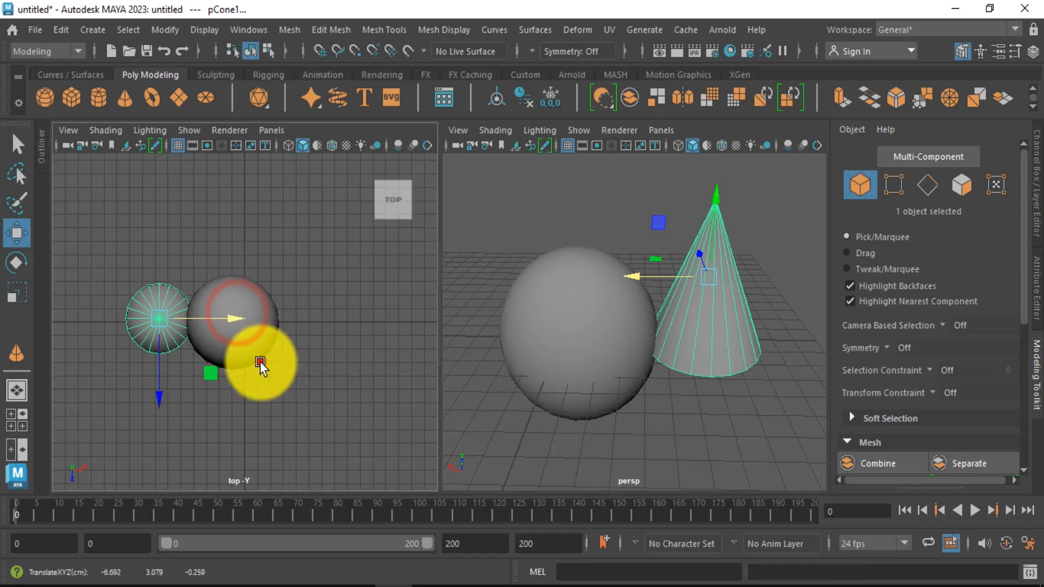
pyautogui.click(260, 362)
pyautogui.click(292, 325)
pyautogui.click(277, 320)
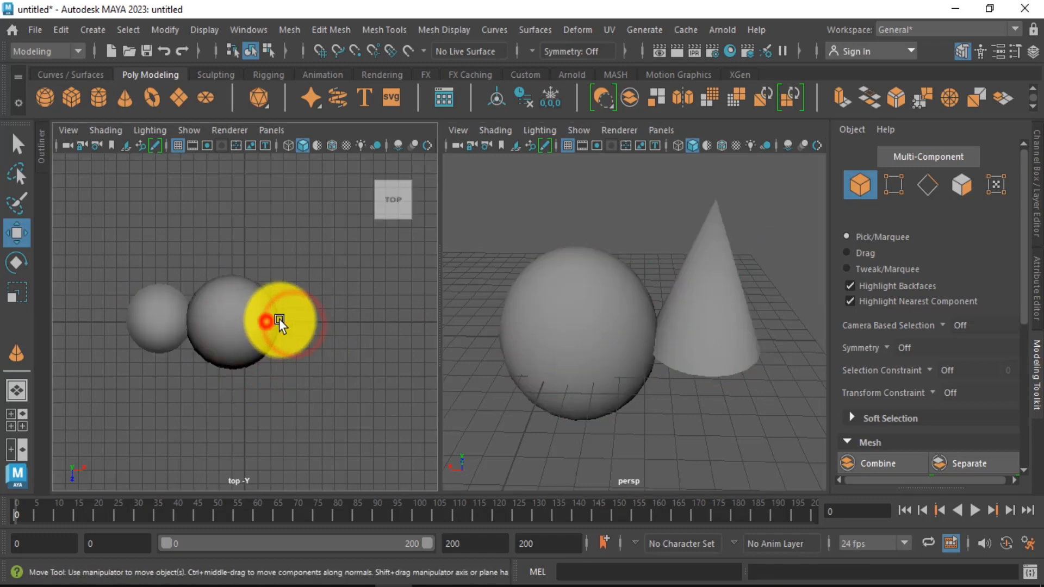
pyautogui.moveTo(305, 324); pyautogui.dragTo(343, 321)
pyautogui.click(137, 331)
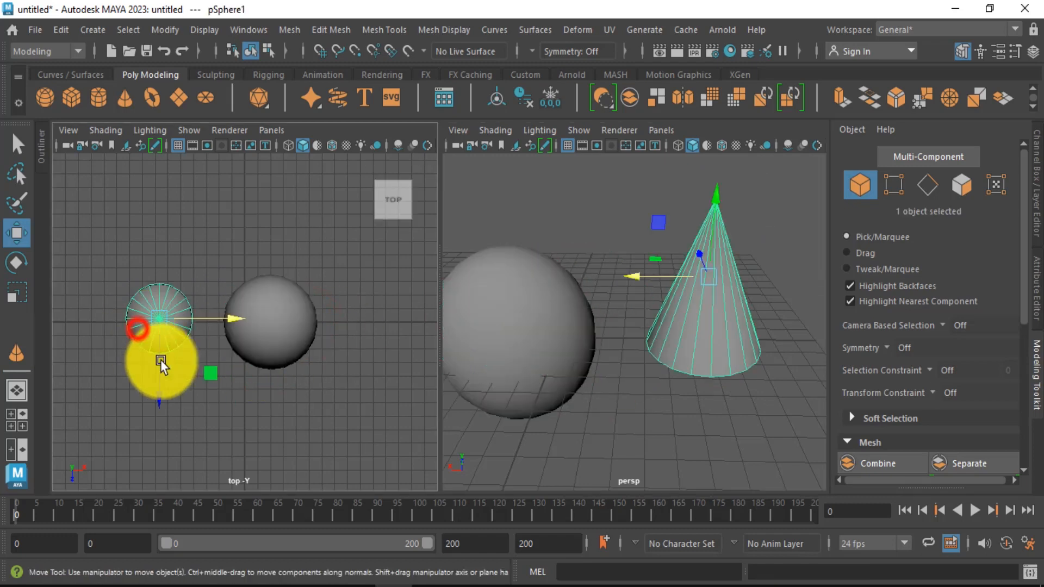
# Change the top pane to the orthographic front view and orbit the perspective pane around the sphere and cone
pyautogui.click(272, 131)
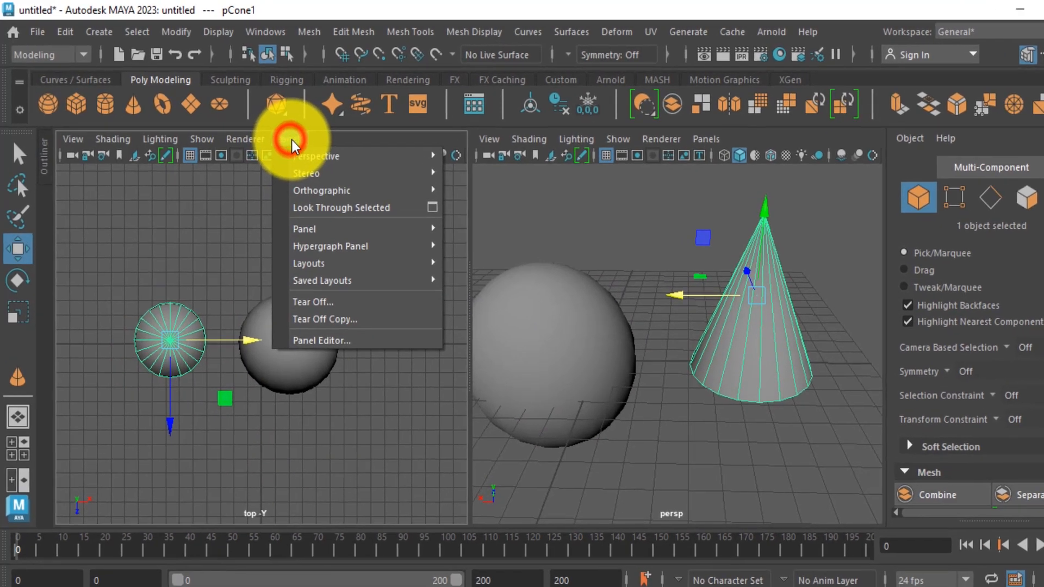
pyautogui.moveTo(315, 183)
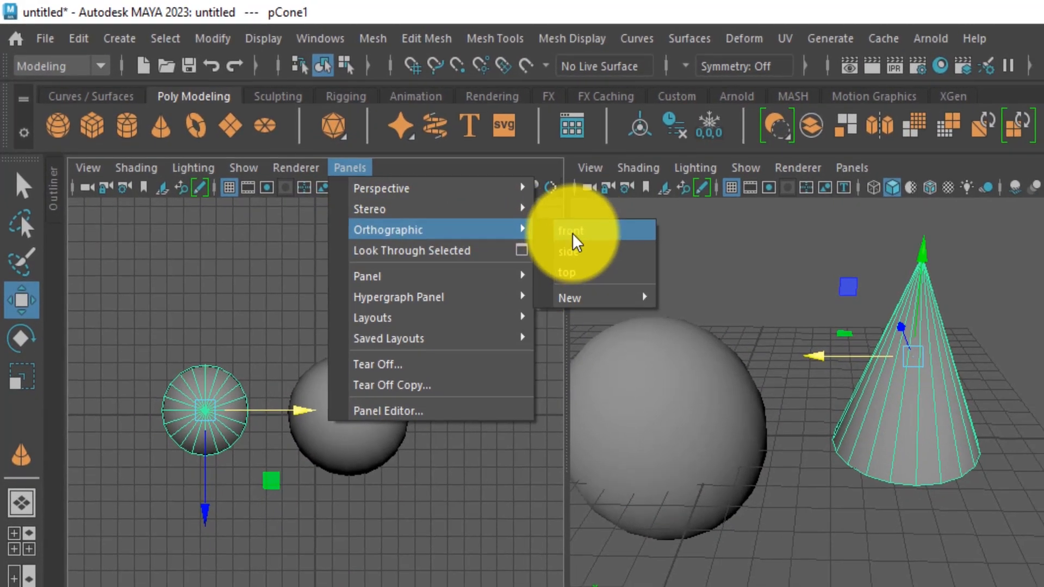
pyautogui.click(576, 234)
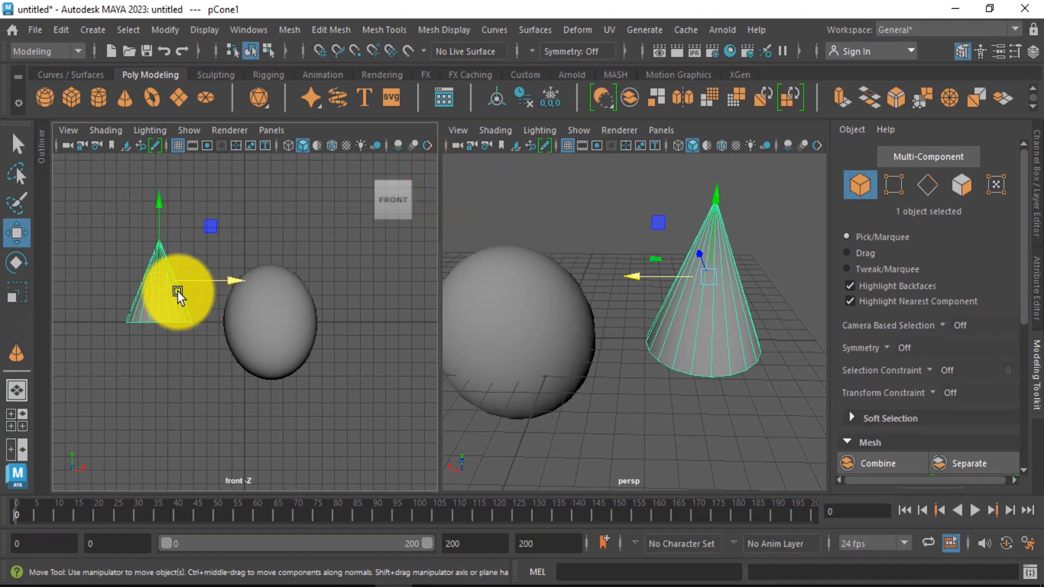
pyautogui.keyDown('alt'); pyautogui.moveTo(706, 340); pyautogui.dragTo(671, 333); pyautogui.keyUp('alt')
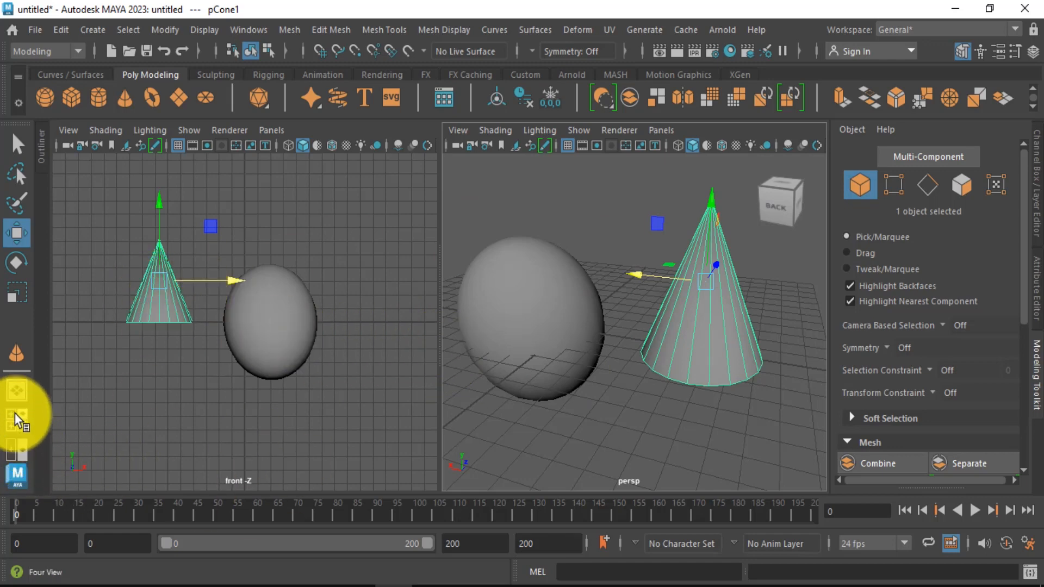
# Return to the single perspective layout and pick the sphere and then the cone with the Select Tool
pyautogui.click(22, 390)
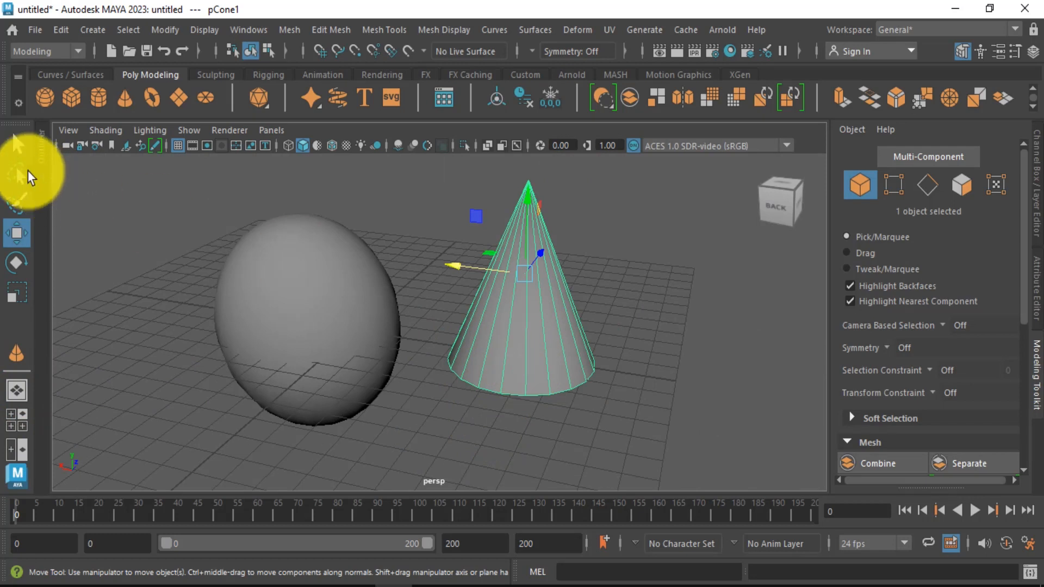
pyautogui.click(336, 292)
pyautogui.click(530, 316)
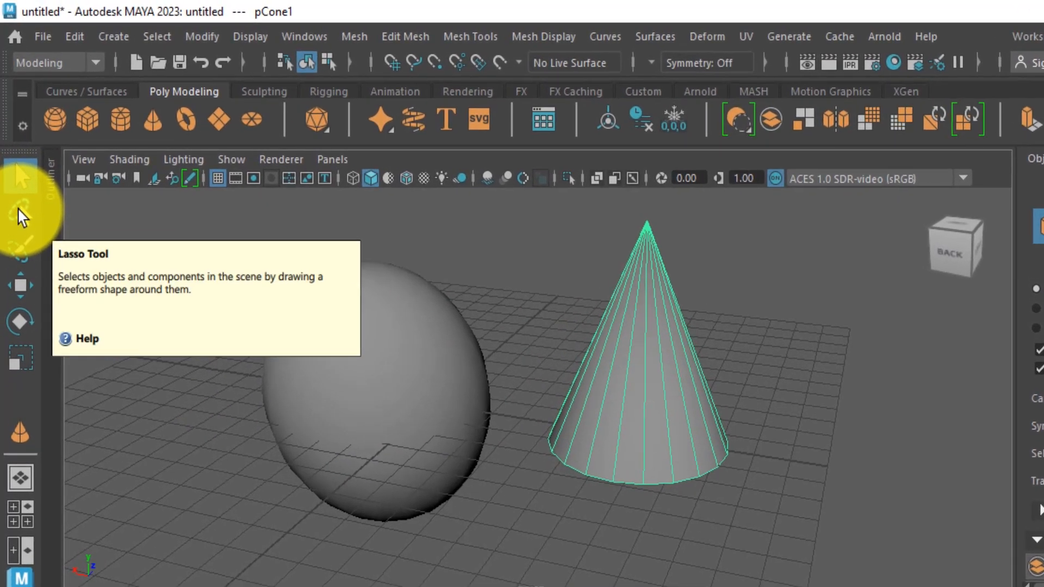
# Select the sphere with the Lasso Tool by drawing a freeform loop around its upper part
pyautogui.click(20, 215)
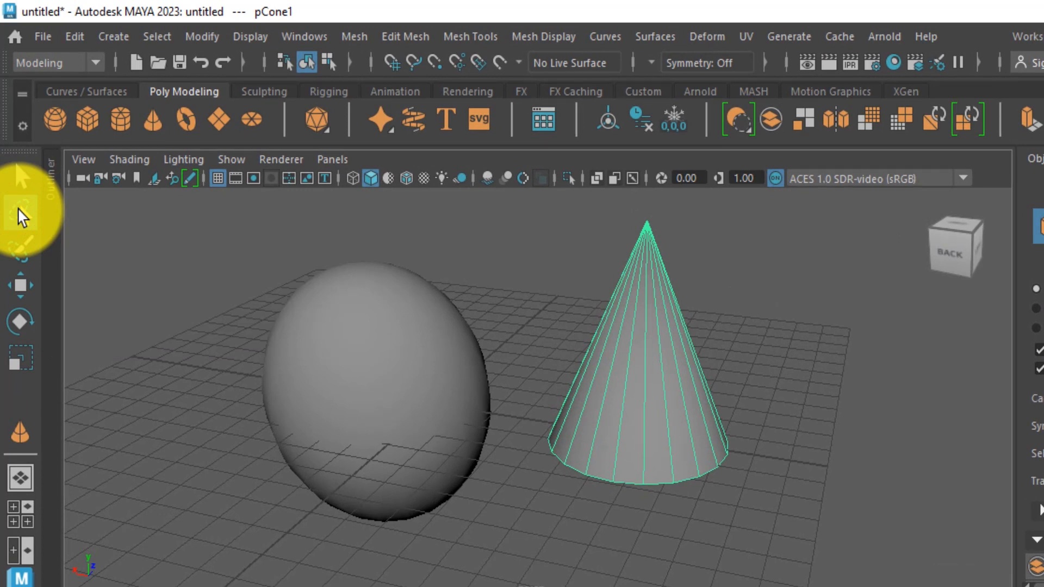
pyautogui.moveTo(361, 240)
pyautogui.mouseDown()
pyautogui.moveTo(307, 290)
pyautogui.moveTo(479, 240)
pyautogui.mouseUp()
pyautogui.moveTo(326, 248)
pyautogui.mouseDown()
pyautogui.moveTo(429, 229)
pyautogui.moveTo(392, 234)
pyautogui.mouseUp()
pyautogui.moveTo(314, 253)
pyautogui.mouseDown()
pyautogui.moveTo(275, 328)
pyautogui.moveTo(392, 255)
pyautogui.mouseUp()
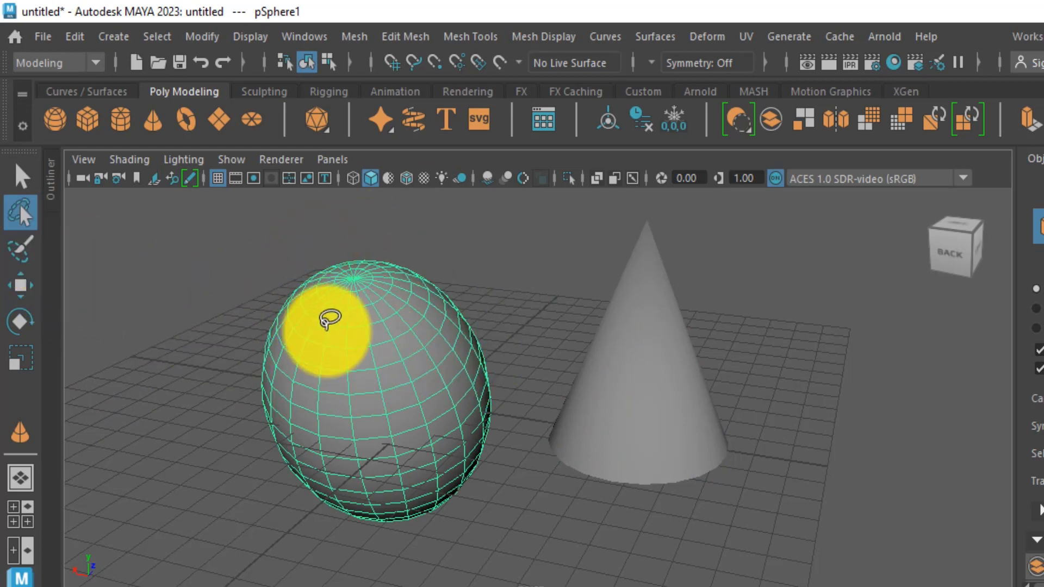
# Turn on component selection for the sphere and lasso the vertices around its top
pyautogui.keyDown('alt'); pyautogui.moveTo(327, 321); pyautogui.dragTo(369, 363, button='middle'); pyautogui.keyUp('alt')
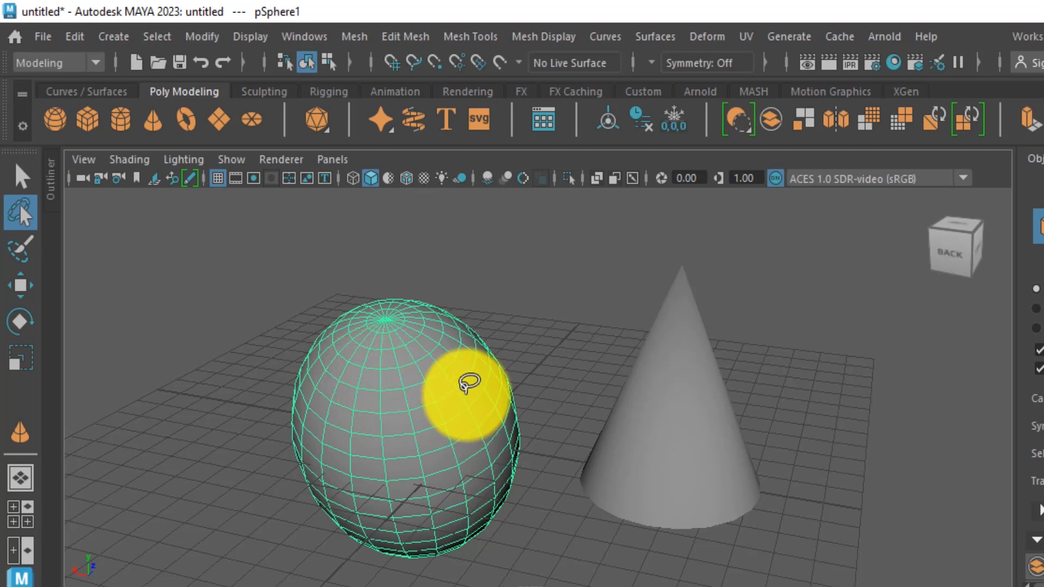
pyautogui.press('F8')
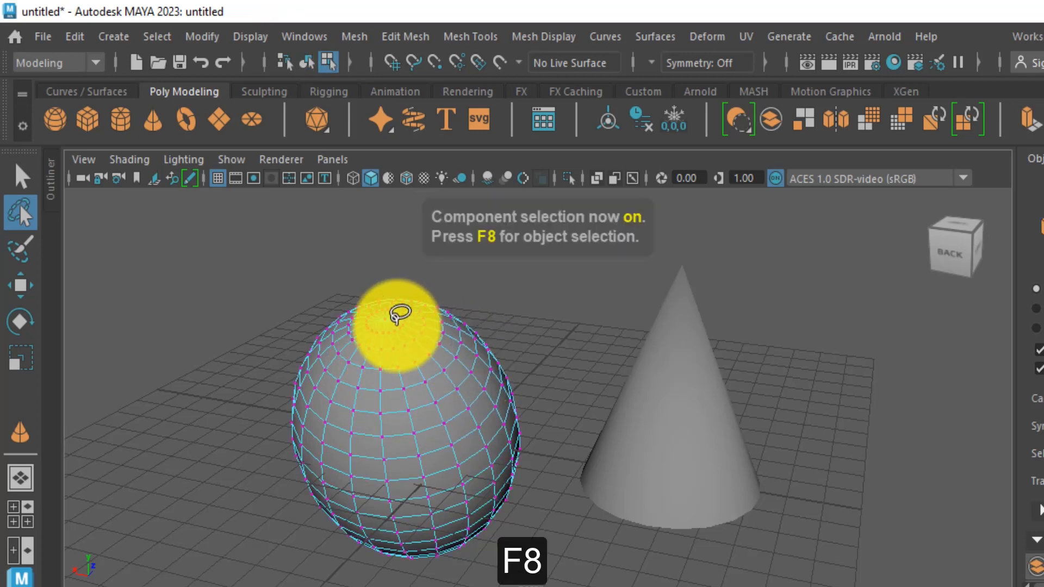
pyautogui.moveTo(340, 278)
pyautogui.mouseDown()
pyautogui.moveTo(349, 345)
pyautogui.moveTo(462, 334)
pyautogui.moveTo(424, 240)
pyautogui.moveTo(381, 267)
pyautogui.mouseUp()
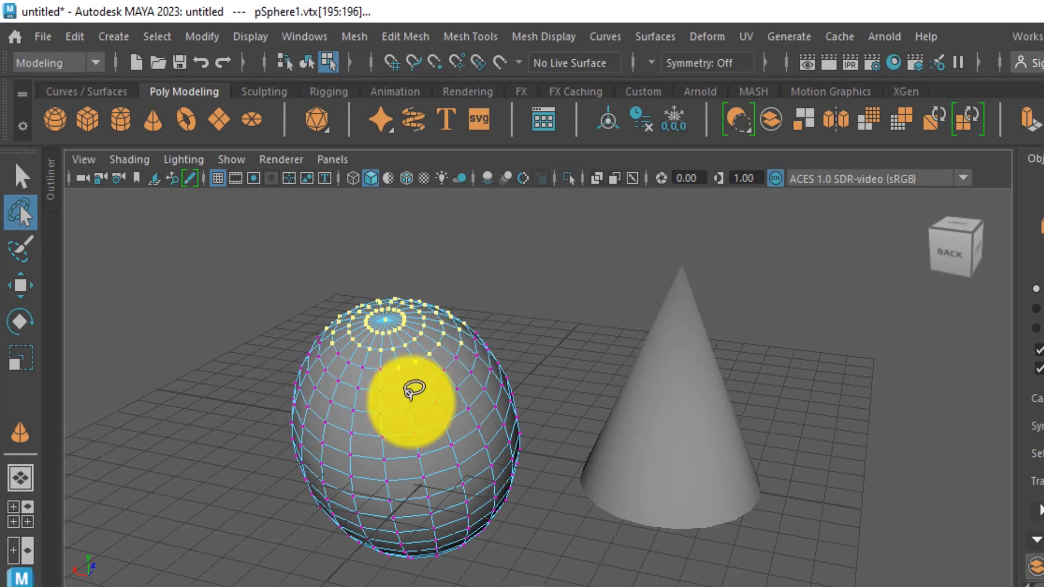
# Move the selected vertices at the sphere's top upward and scale them uniformly to about 0.67
pyautogui.keyDown('alt'); pyautogui.moveTo(435, 361); pyautogui.dragTo(439, 326); pyautogui.keyUp('alt')
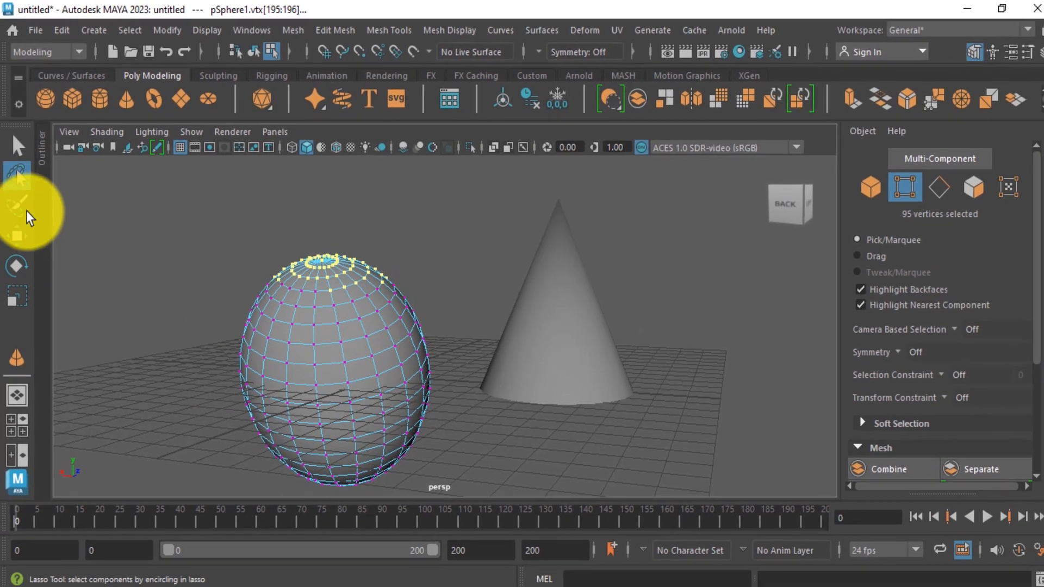
pyautogui.click(17, 233)
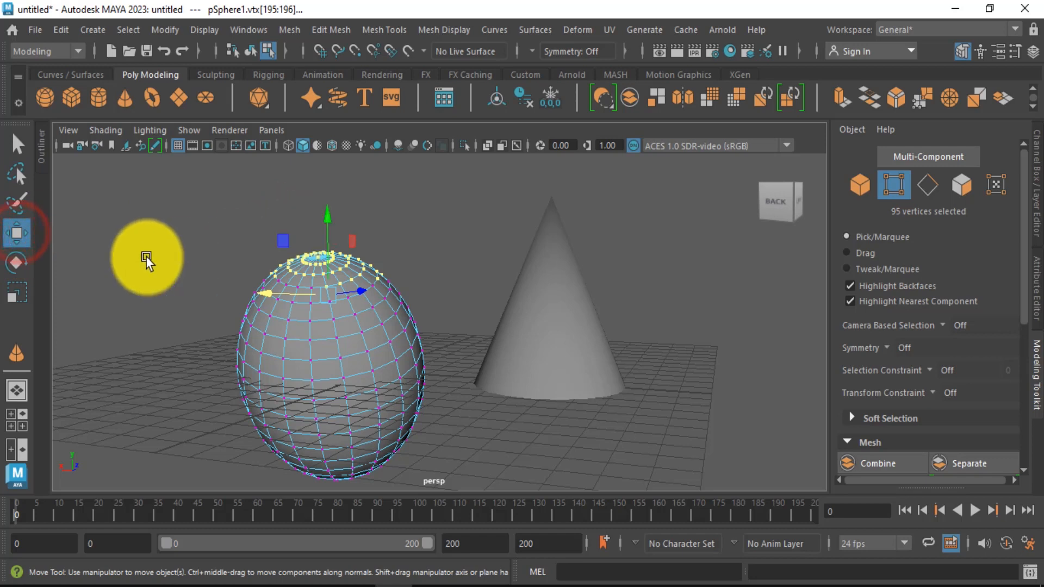
pyautogui.moveTo(328, 217); pyautogui.dragTo(334, 190)
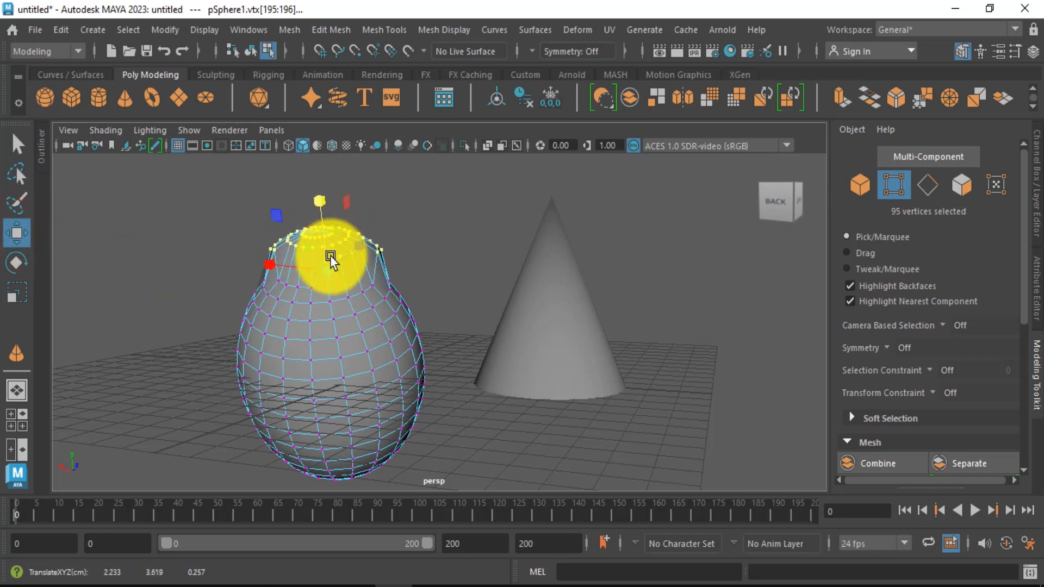
pyautogui.press('r')
pyautogui.moveTo(333, 267); pyautogui.dragTo(296, 257)
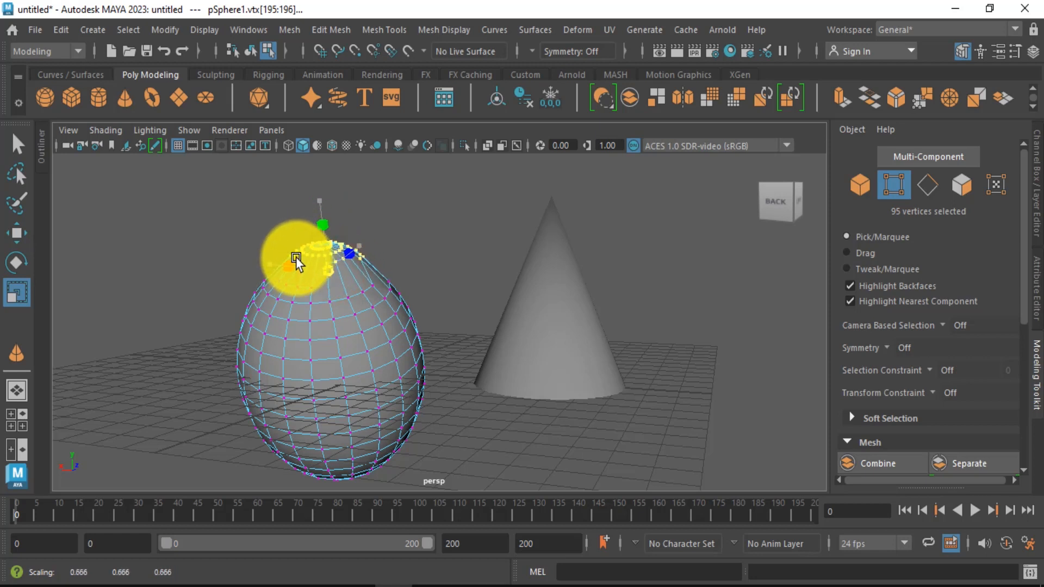
# Lasso a patch of vertices on the sphere's upper side facing the cone, and lasso the same area in edge mode
pyautogui.click(18, 174)
pyautogui.moveTo(418, 255)
pyautogui.mouseDown()
pyautogui.moveTo(385, 266)
pyautogui.moveTo(373, 318)
pyautogui.moveTo(462, 282)
pyautogui.mouseUp()
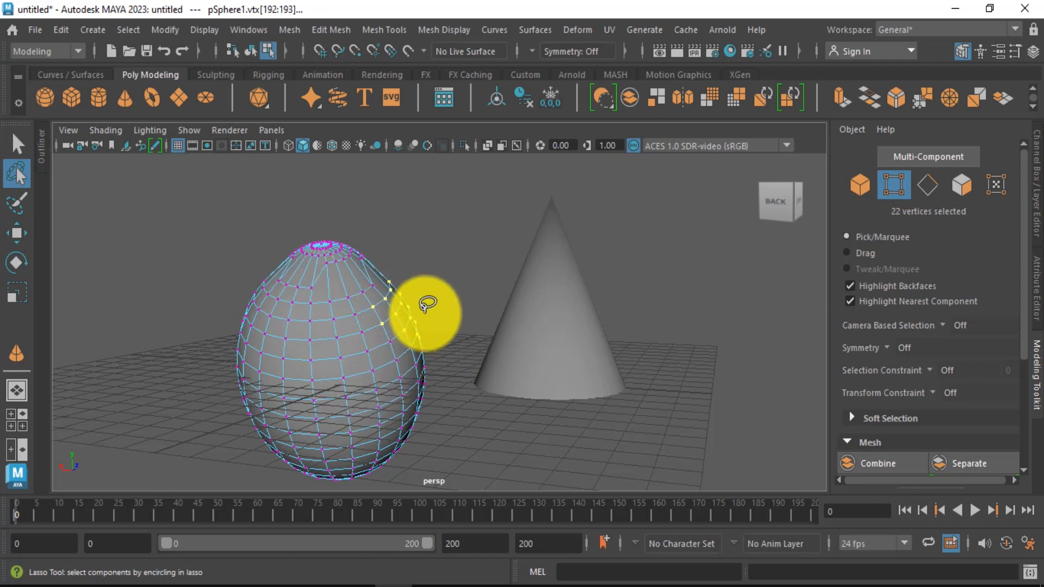
pyautogui.press('F10')
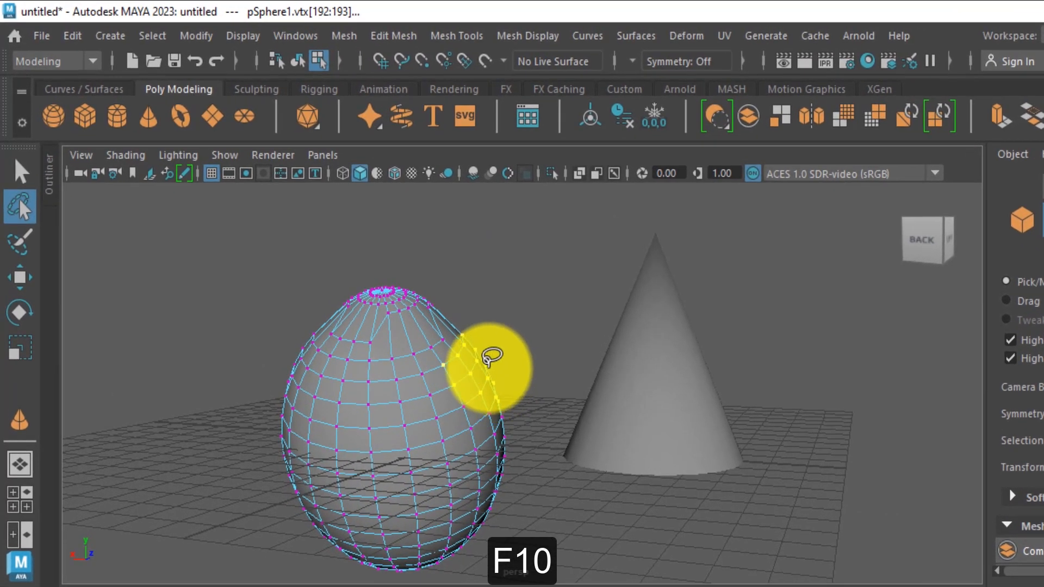
pyautogui.rightClick(438, 323)
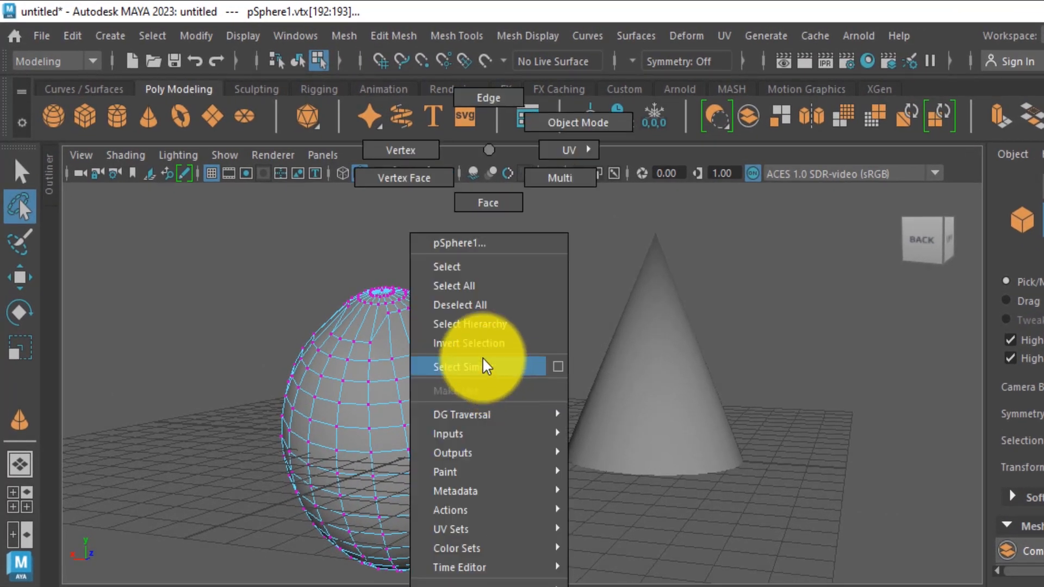
pyautogui.click(492, 98)
pyautogui.moveTo(517, 310)
pyautogui.mouseDown()
pyautogui.moveTo(458, 339)
pyautogui.moveTo(513, 401)
pyautogui.moveTo(473, 312)
pyautogui.moveTo(461, 349)
pyautogui.mouseUp()
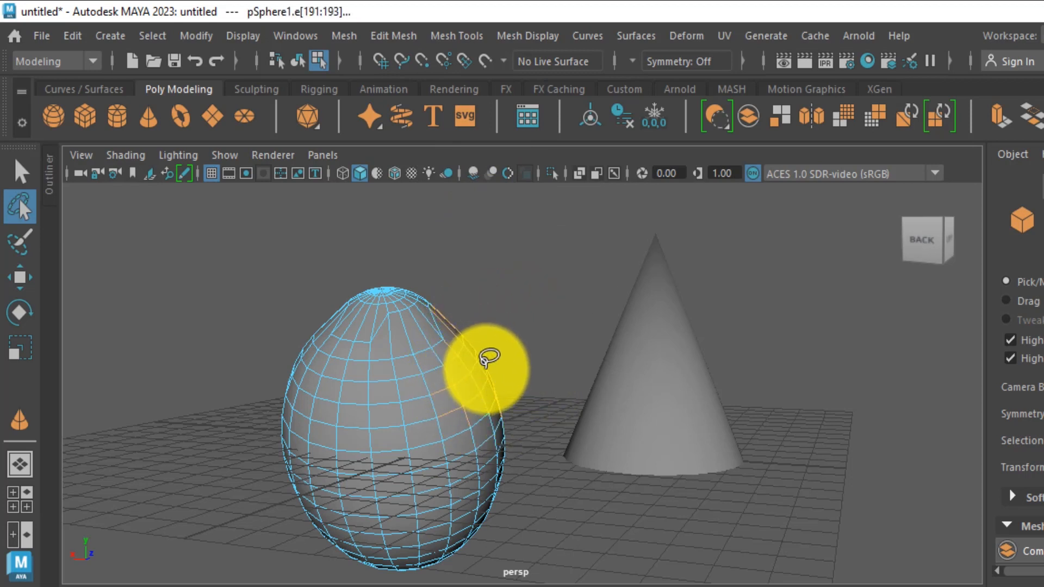
# Select edges on the sphere's upper side facing the cone and transform them into a small bump
pyautogui.press('w')
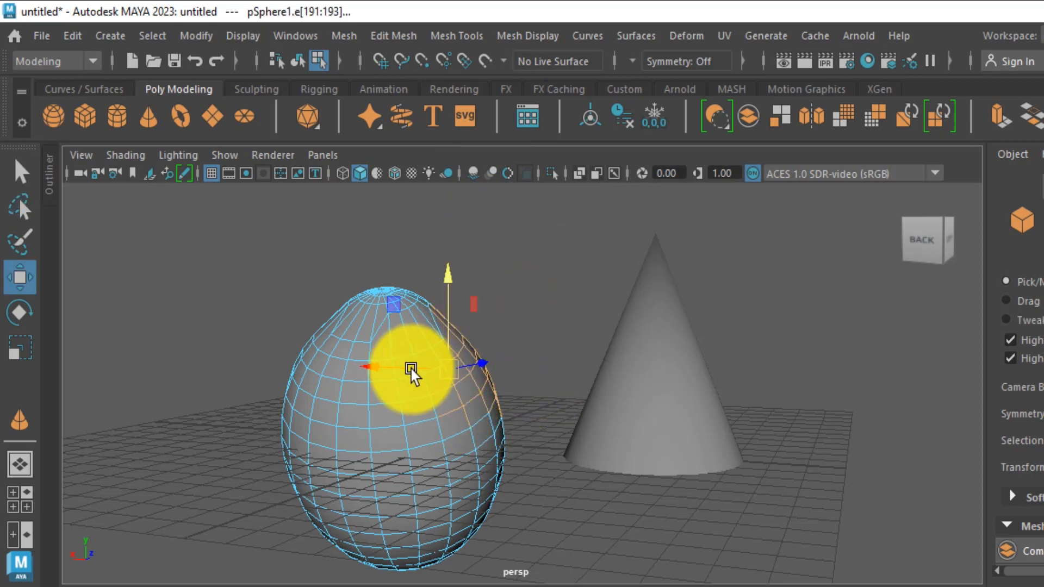
pyautogui.moveTo(393, 366); pyautogui.dragTo(448, 371)
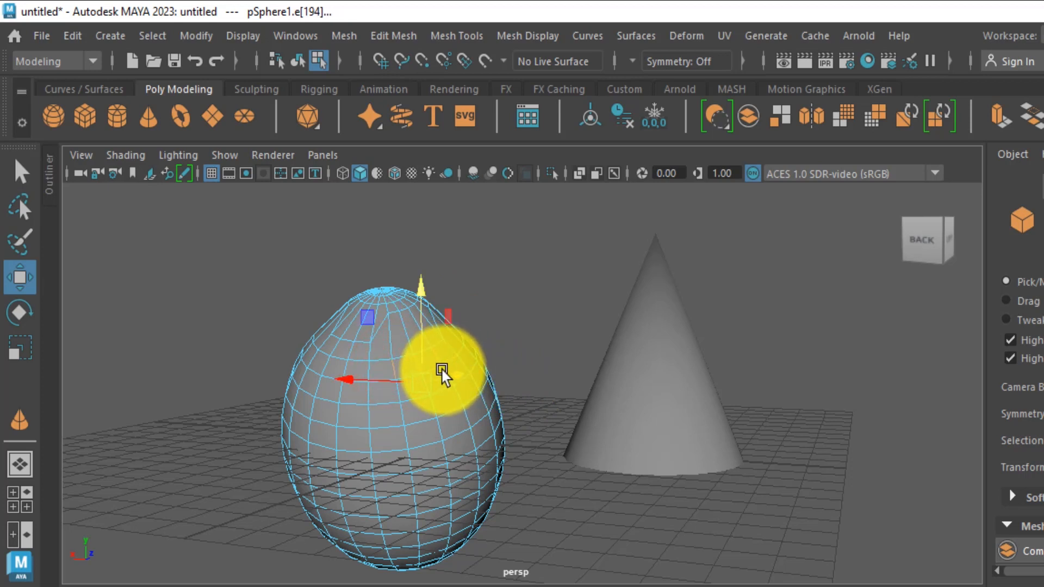
pyautogui.moveTo(492, 318); pyautogui.dragTo(487, 354)
pyautogui.press('r')
pyautogui.press('w')
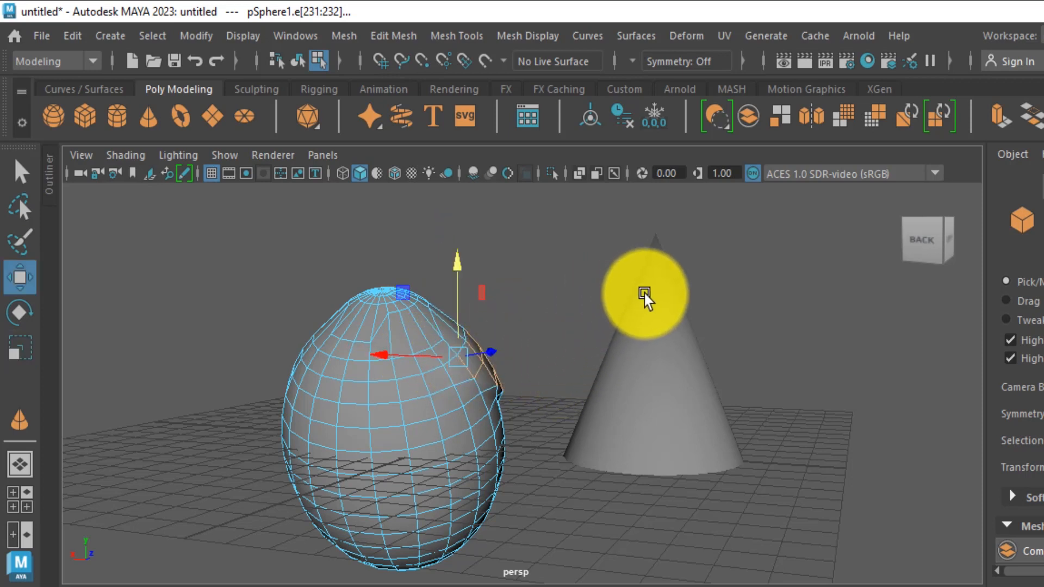
# Return to object selection and move the sphere along X toward the cone, to about X 1.35
pyautogui.press('F8')
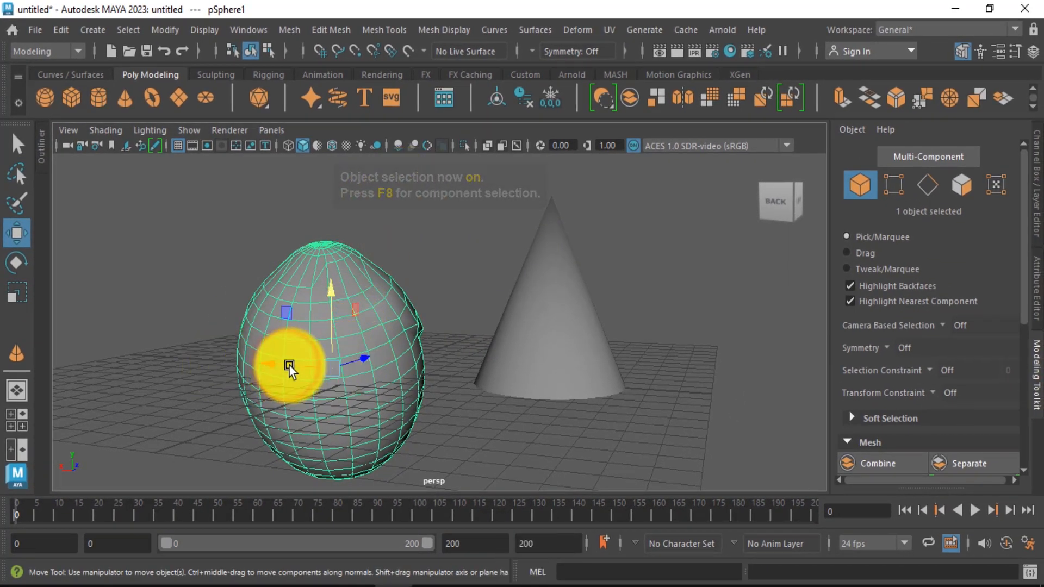
pyautogui.moveTo(279, 366)
pyautogui.mouseDown()
pyautogui.moveTo(242, 366)
pyautogui.moveTo(288, 362)
pyautogui.mouseUp()
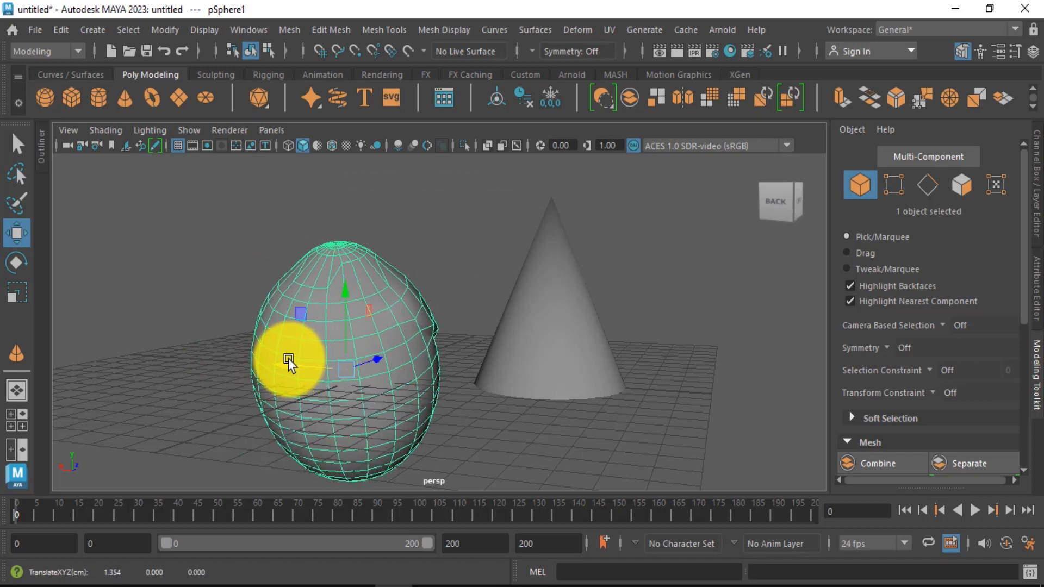
# Paint-select edges across the sphere's front with the Paint Selection Tool, and paint-select vertices there in vertex mode
pyautogui.click(17, 200)
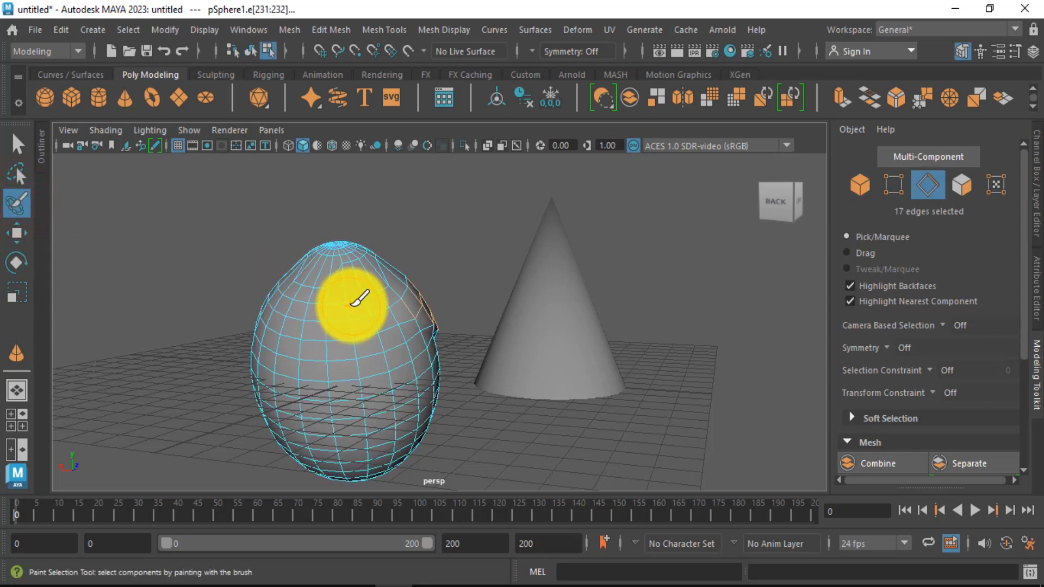
pyautogui.moveTo(333, 297)
pyautogui.mouseDown()
pyautogui.moveTo(326, 328)
pyautogui.moveTo(396, 337)
pyautogui.moveTo(373, 289)
pyautogui.moveTo(352, 321)
pyautogui.moveTo(359, 284)
pyautogui.moveTo(377, 295)
pyautogui.moveTo(366, 271)
pyautogui.moveTo(313, 285)
pyautogui.moveTo(345, 279)
pyautogui.moveTo(366, 303)
pyautogui.moveTo(352, 313)
pyautogui.mouseUp()
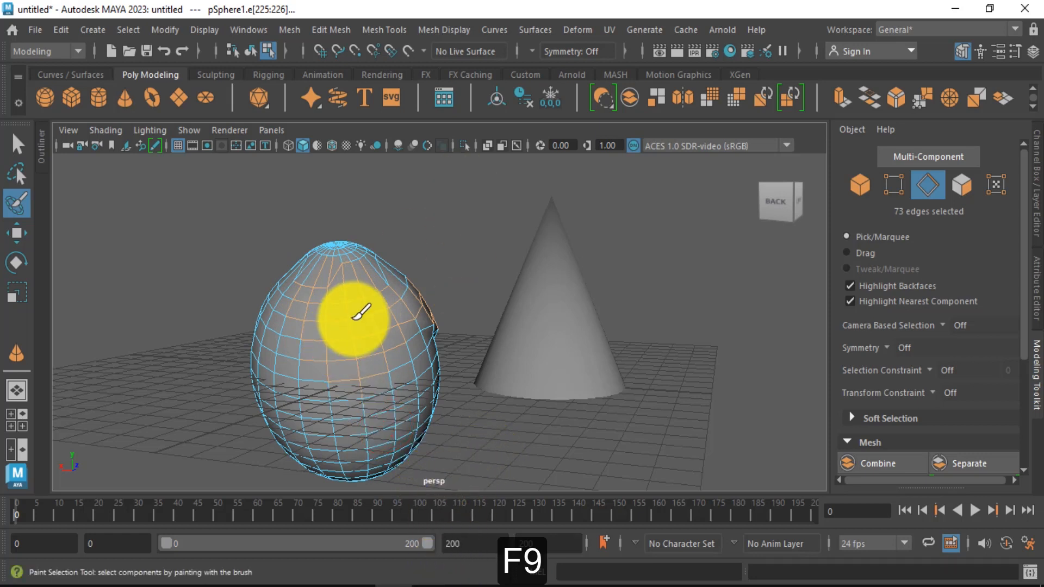
pyautogui.rightClick(357, 321)
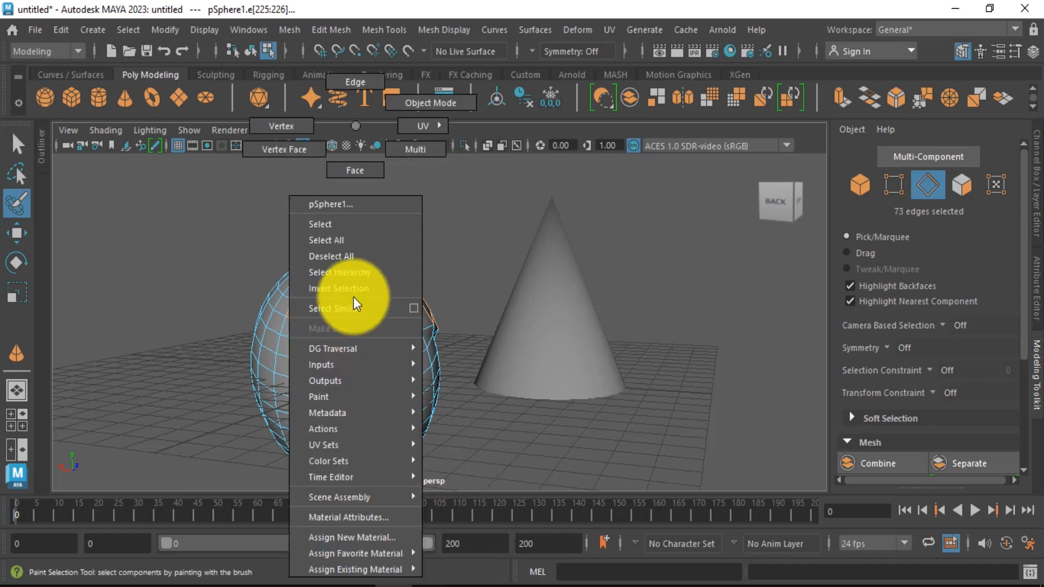
pyautogui.click(299, 128)
pyautogui.moveTo(358, 313)
pyautogui.mouseDown()
pyautogui.moveTo(350, 342)
pyautogui.moveTo(408, 296)
pyautogui.moveTo(377, 287)
pyautogui.moveTo(388, 302)
pyautogui.moveTo(363, 312)
pyautogui.moveTo(361, 291)
pyautogui.moveTo(319, 299)
pyautogui.moveTo(303, 333)
pyautogui.moveTo(384, 383)
pyautogui.moveTo(417, 344)
pyautogui.mouseUp()
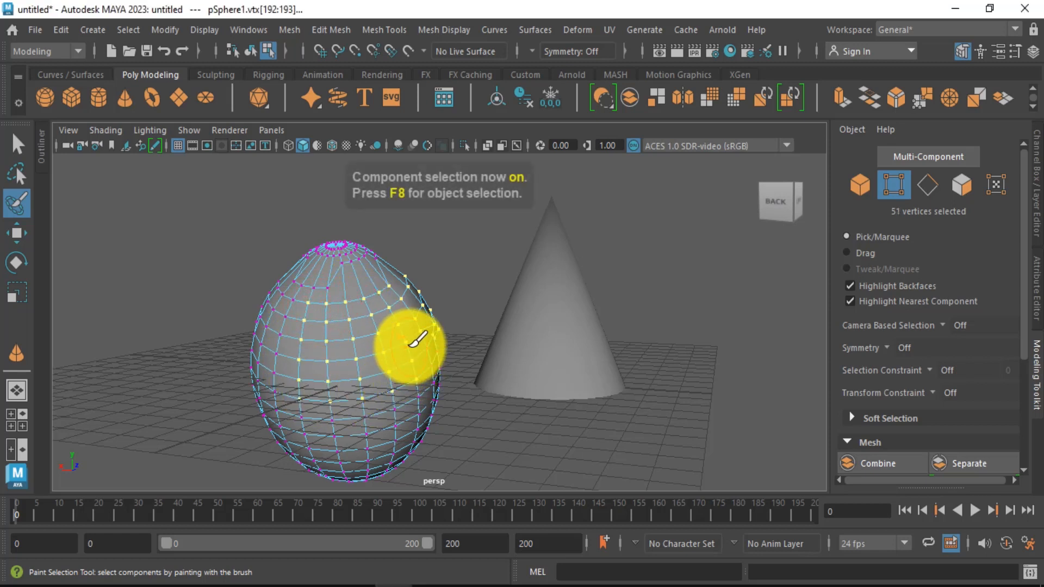
# Return the sphere to object selection and cycle through the Move, Rotate and Scale tools on it
pyautogui.click(18, 144)
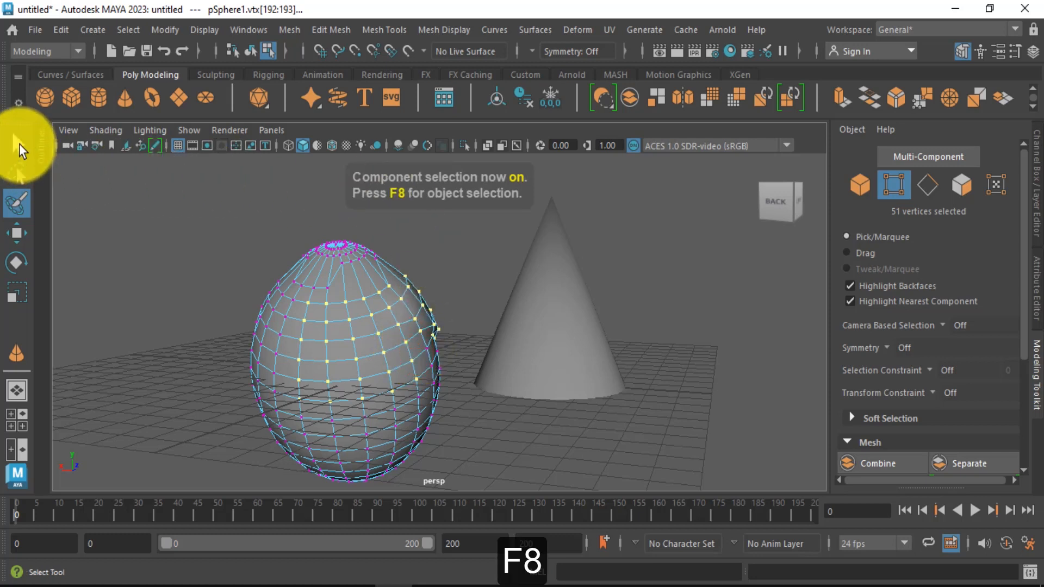
pyautogui.press('F8')
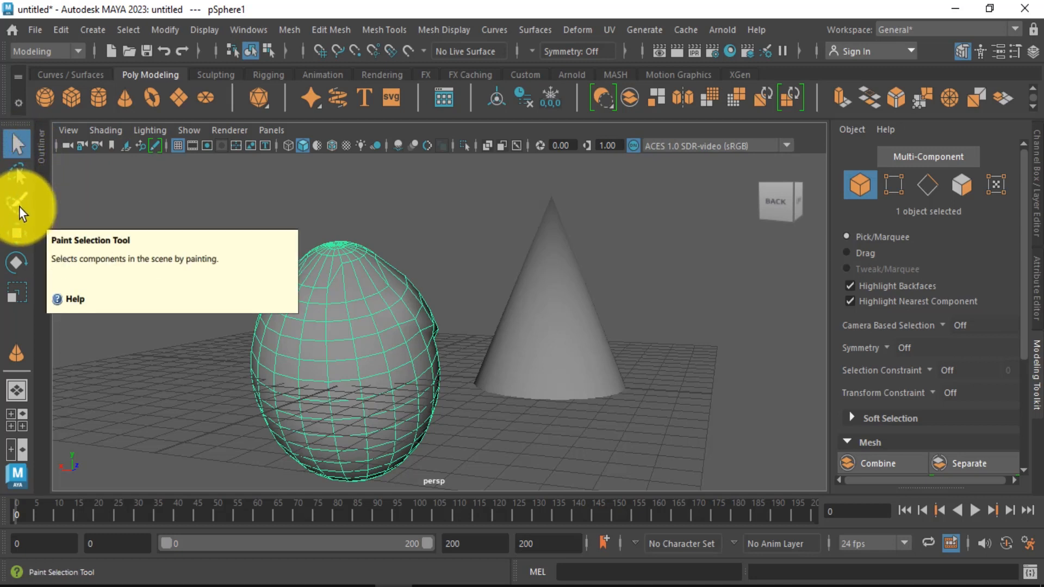
pyautogui.click(16, 232)
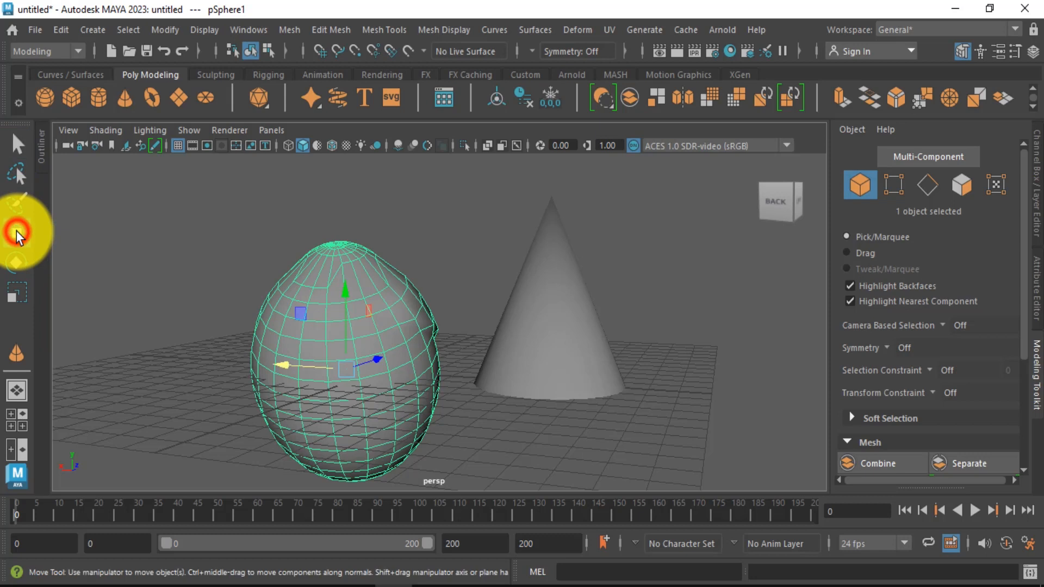
pyautogui.click(16, 262)
pyautogui.click(21, 295)
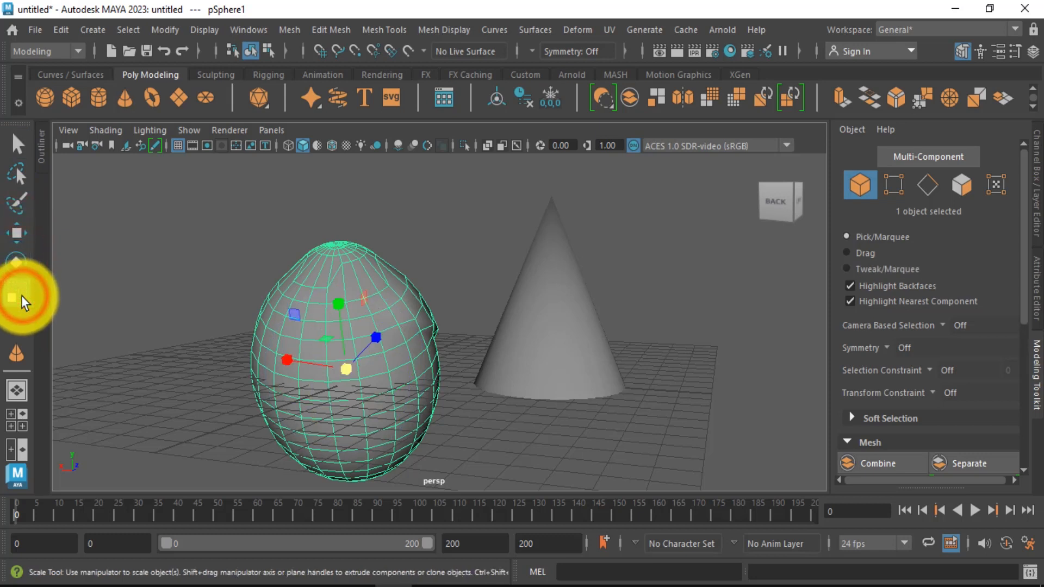
# Select the cone and activate the Move Tool on it, with the center handle of its manipulator active
pyautogui.click(534, 360)
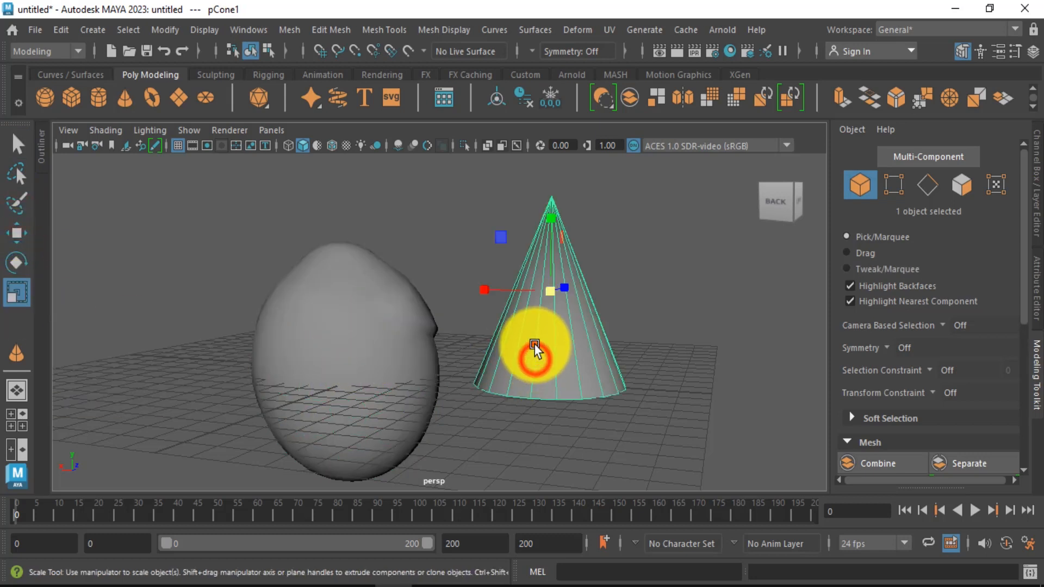
pyautogui.press('w')
pyautogui.keyDown('alt'); pyautogui.moveTo(624, 303); pyautogui.dragTo(567, 344); pyautogui.keyUp('alt')
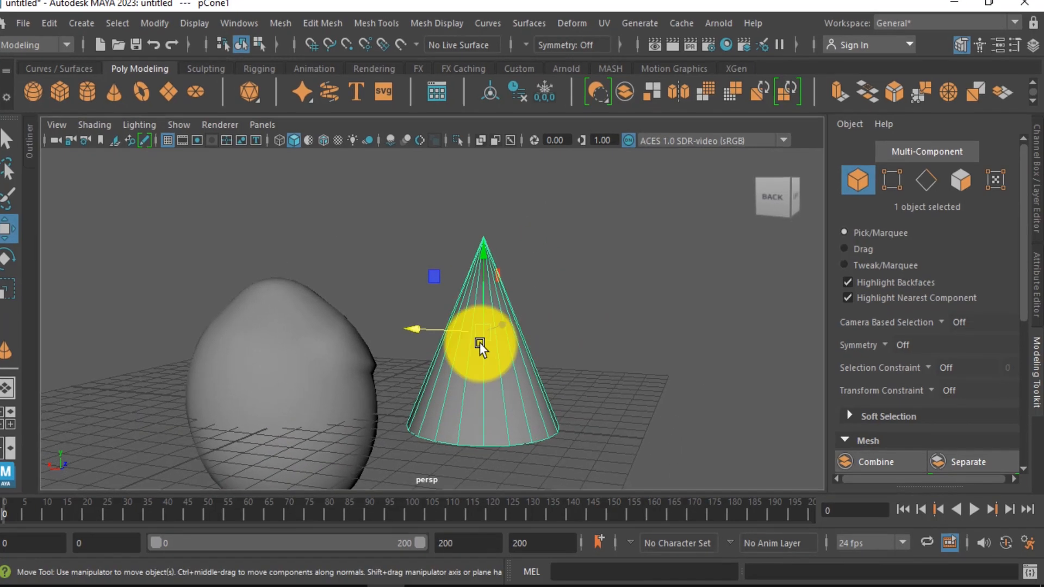
pyautogui.click(488, 338)
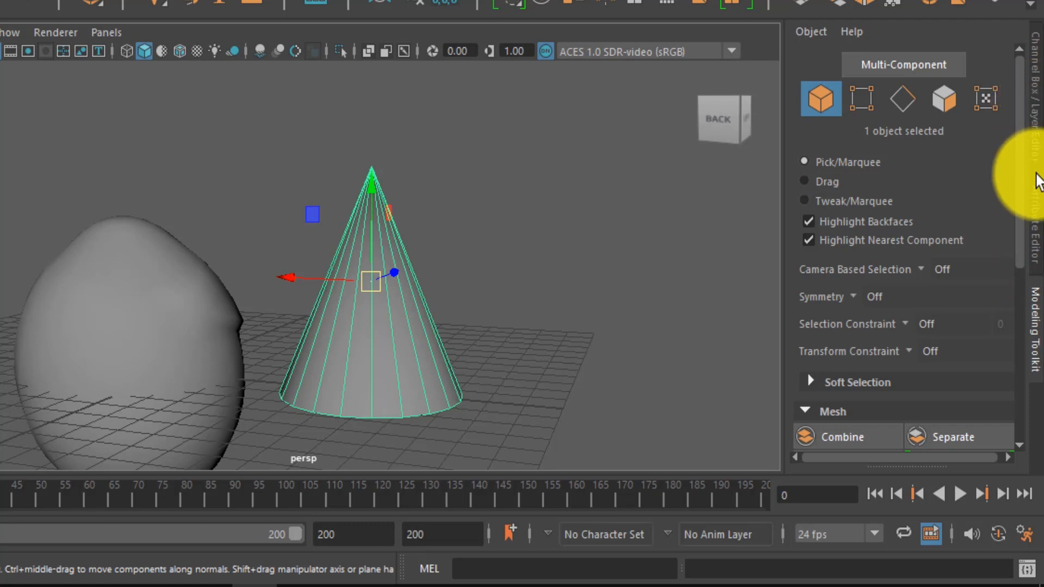
# Show the cone's channel attributes and expand its polyCone1 input down to the radius, height and subdivision settings
pyautogui.click(1036, 126)
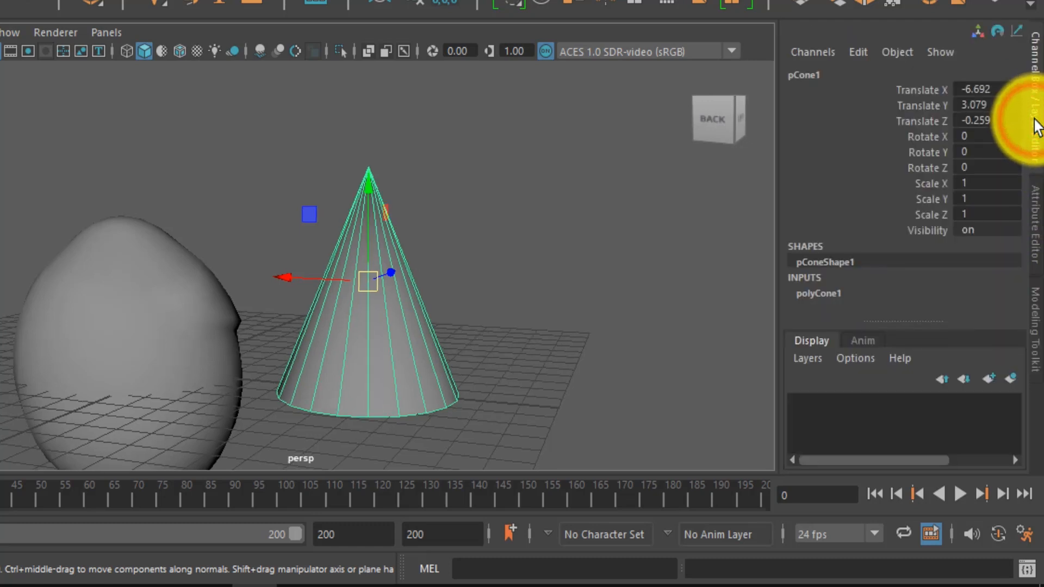
pyautogui.click(313, 281)
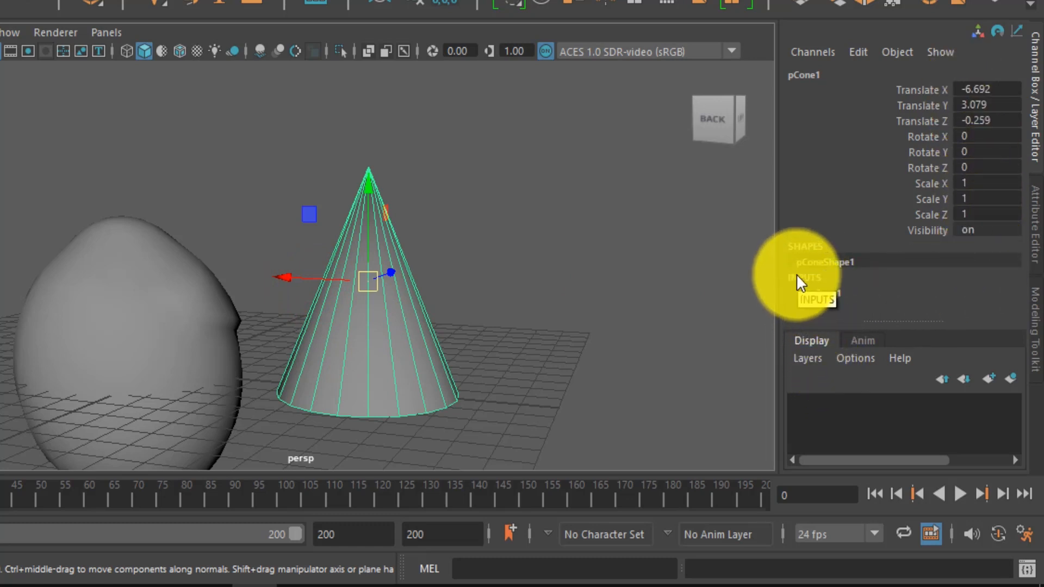
pyautogui.click(813, 262)
pyautogui.click(814, 262)
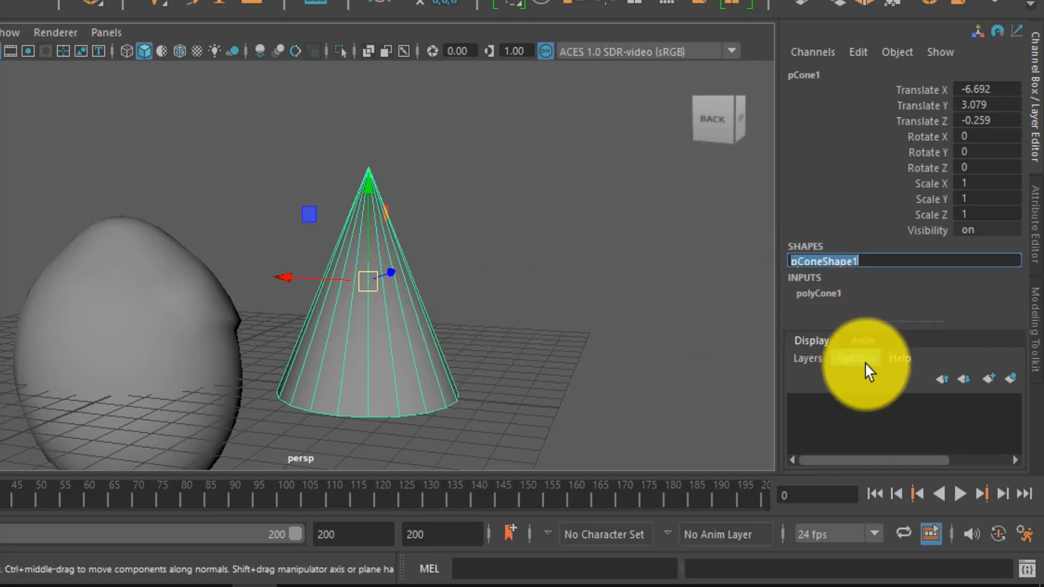
pyautogui.click(820, 294)
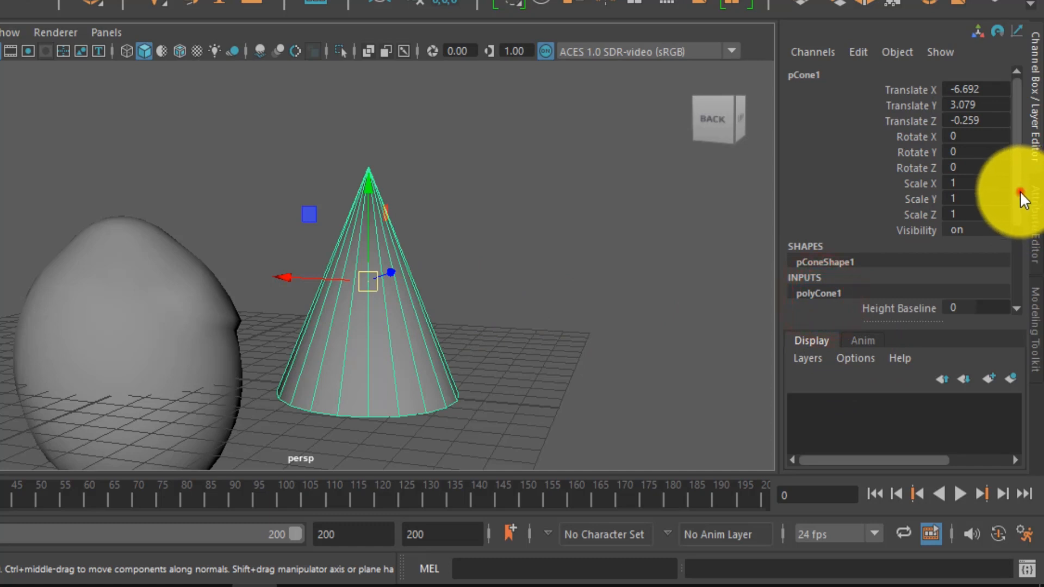
pyautogui.moveTo(1020, 192); pyautogui.dragTo(1028, 268)
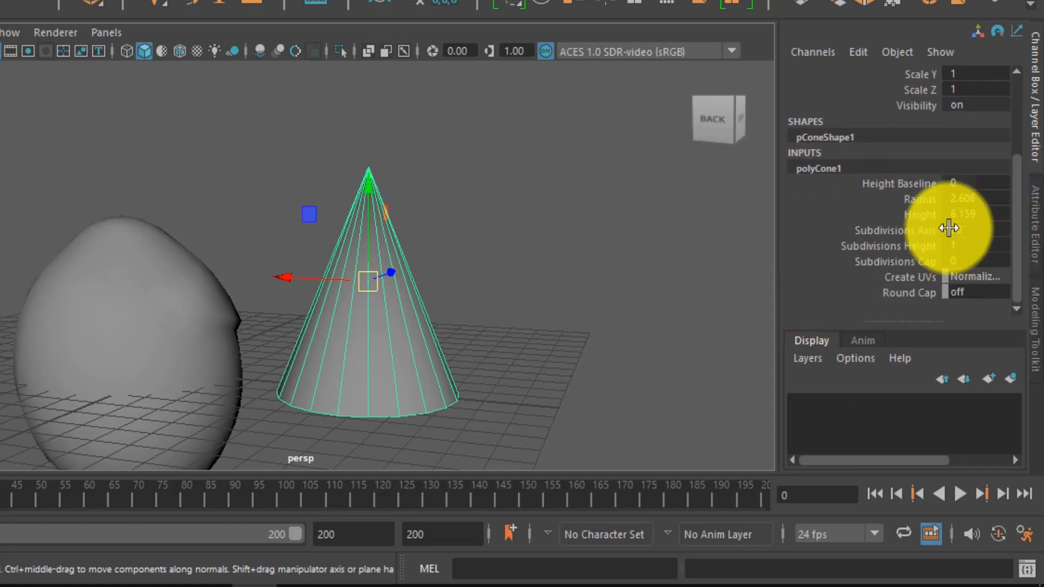
# Set the cone's radius to 1.5 and change it to 2
pyautogui.click(973, 198)
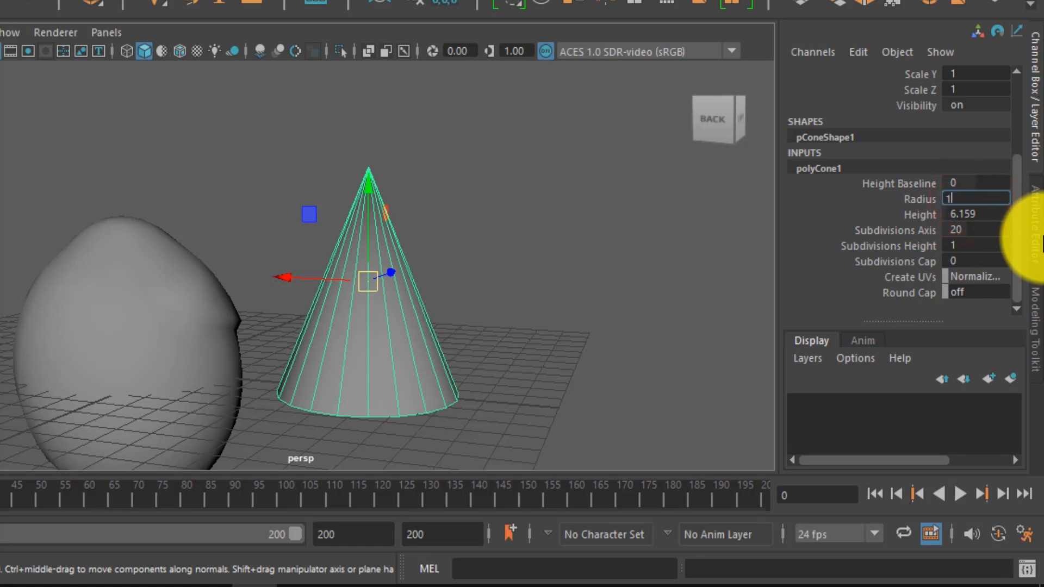
pyautogui.write('1.5')
pyautogui.press('Return')
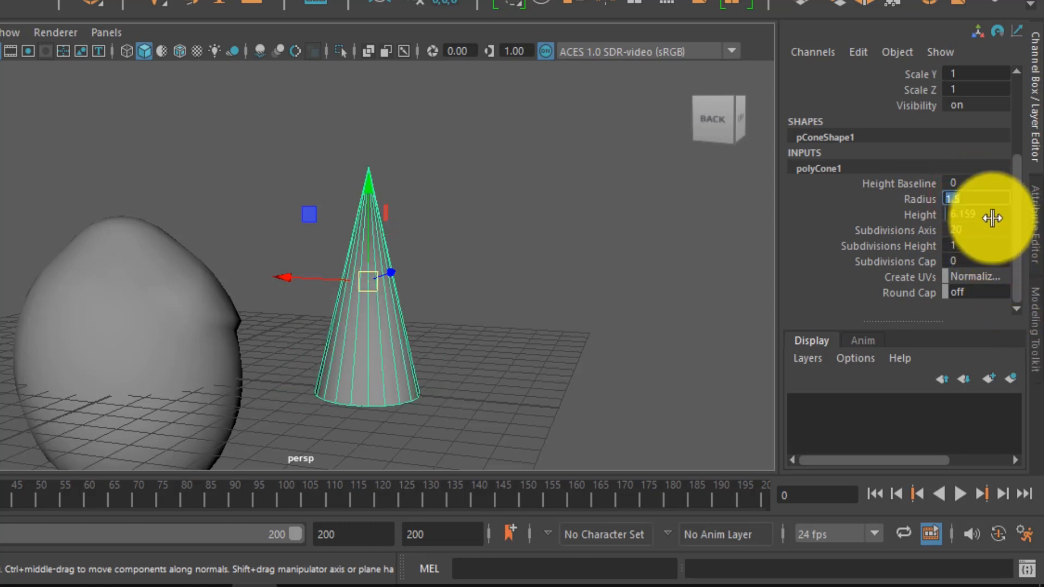
pyautogui.write('2')
pyautogui.press('Return')
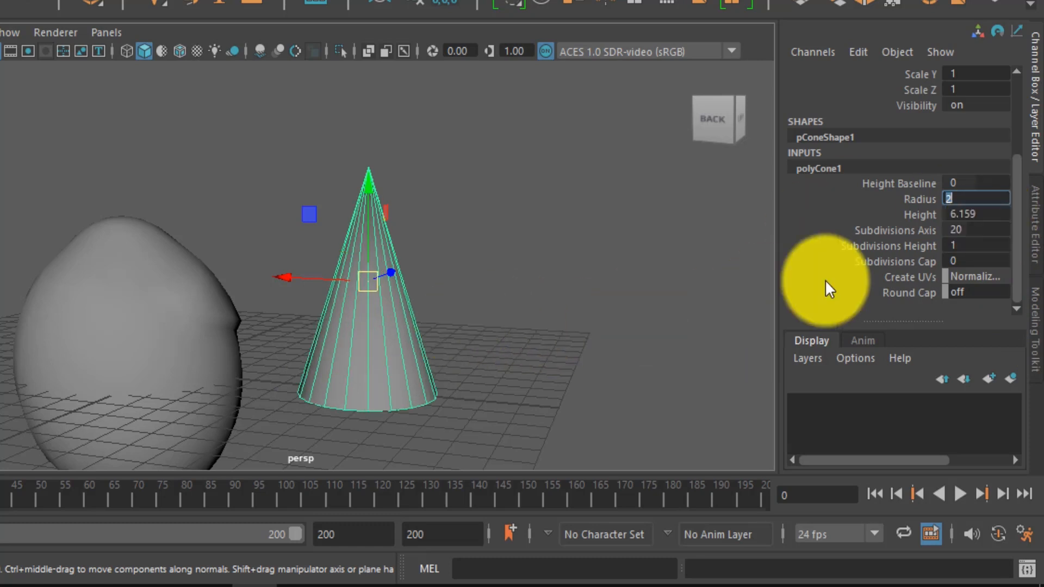
# Undo a trial change to the cone's height and set the height to 4
pyautogui.moveTo(973, 223); pyautogui.dragTo(665, 243)
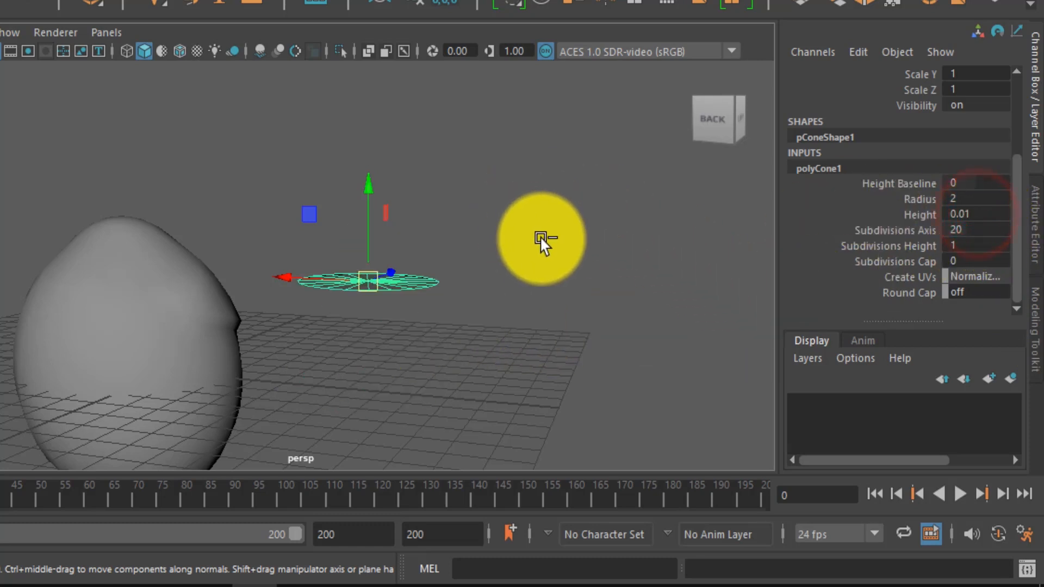
pyautogui.hotkey('ctrl', 'z')
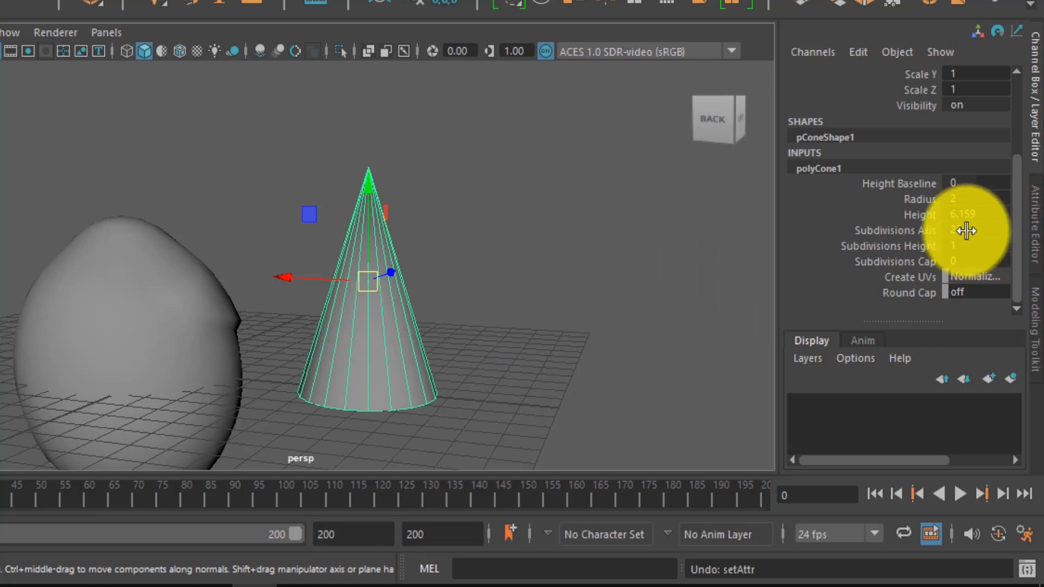
pyautogui.moveTo(986, 214); pyautogui.dragTo(983, 214)
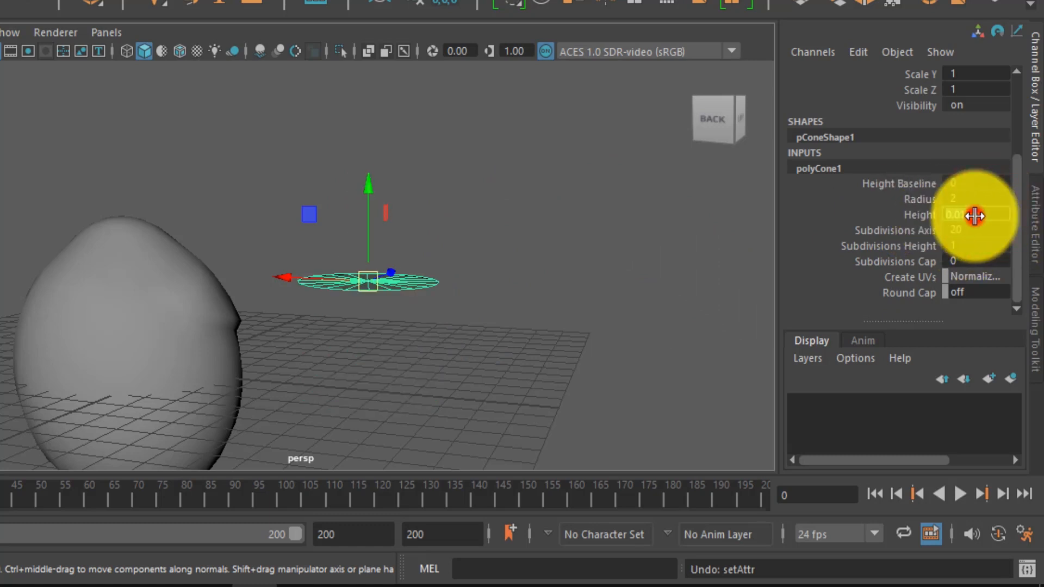
pyautogui.write('4')
pyautogui.press('Return')
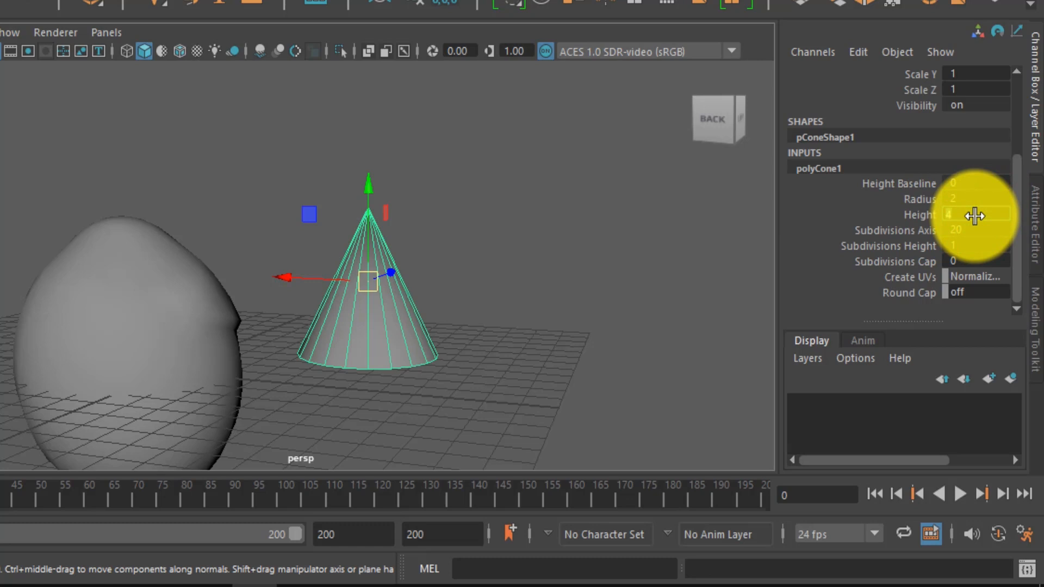
# Set the cone's height subdivisions to 5 and raise them to 10
pyautogui.click(965, 230)
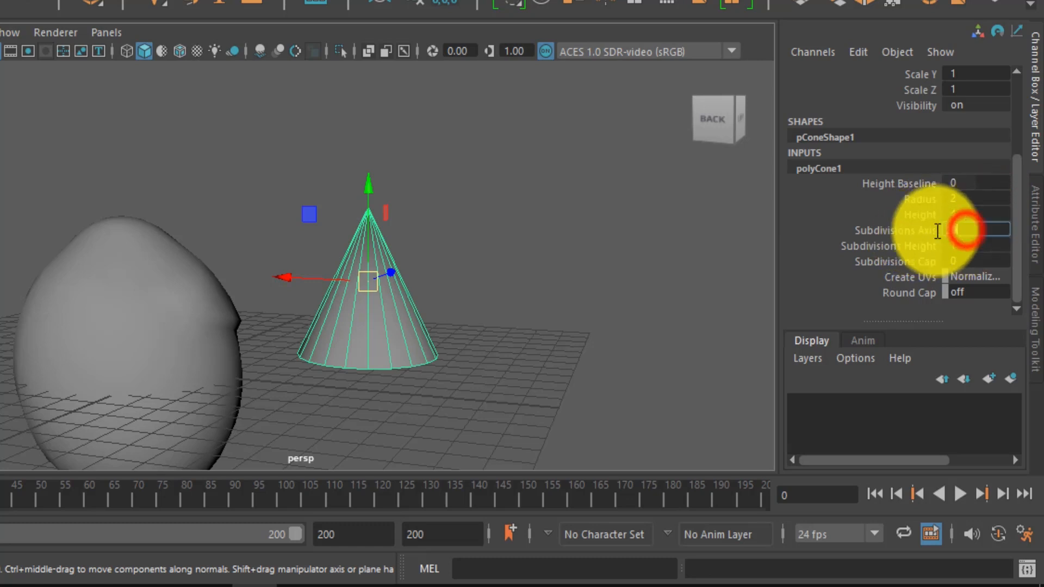
pyautogui.scroll(2, 393, 300)
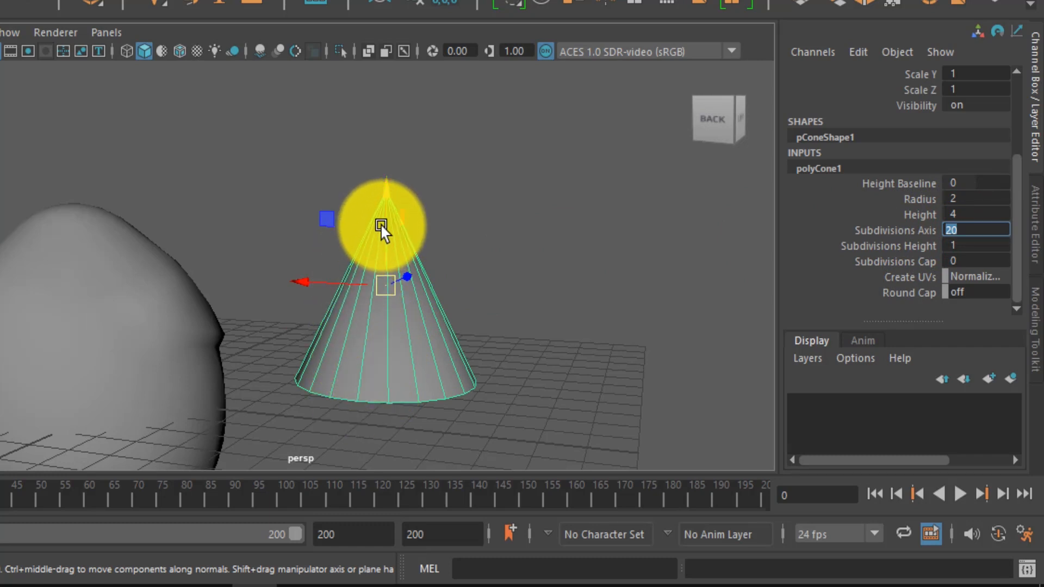
pyautogui.click(968, 246)
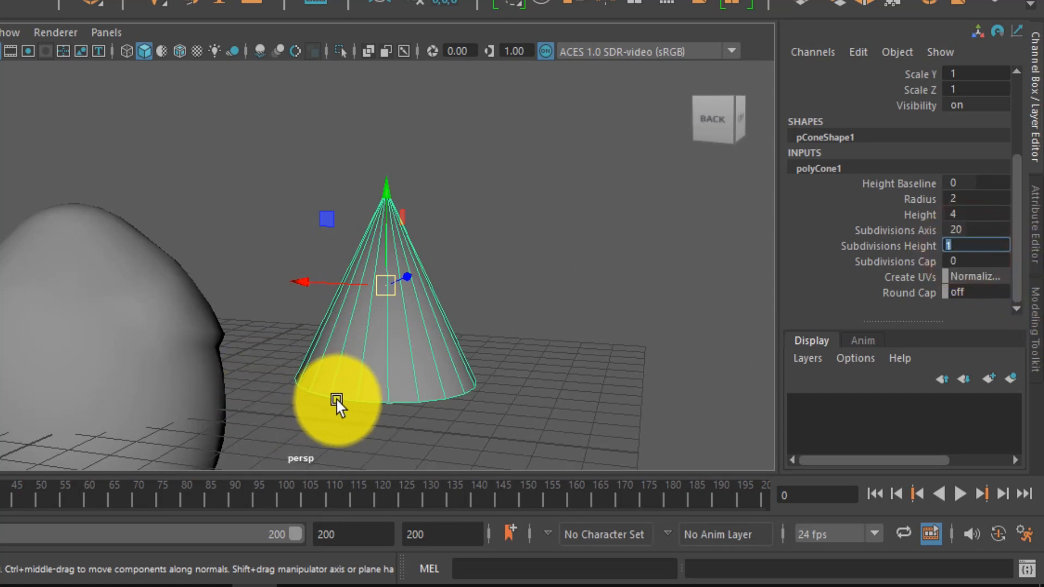
pyautogui.press('Return')
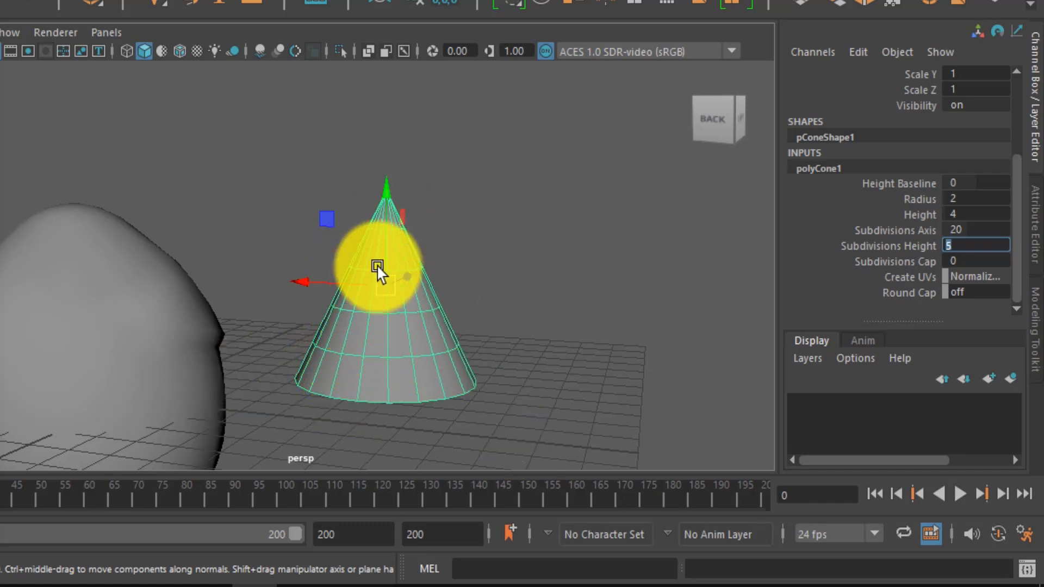
pyautogui.doubleClick(970, 244)
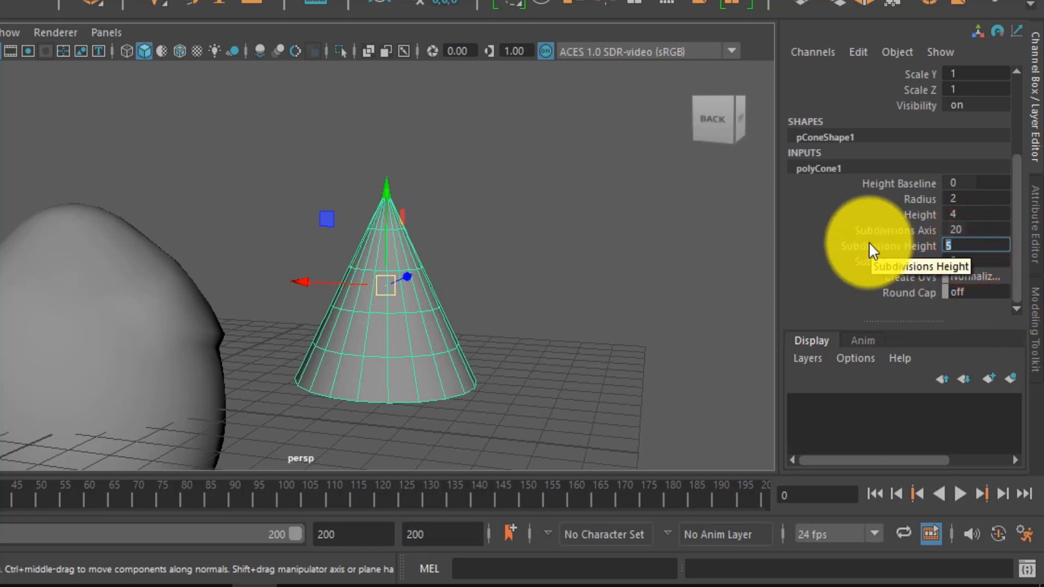
pyautogui.write('10')
pyautogui.press('Return')
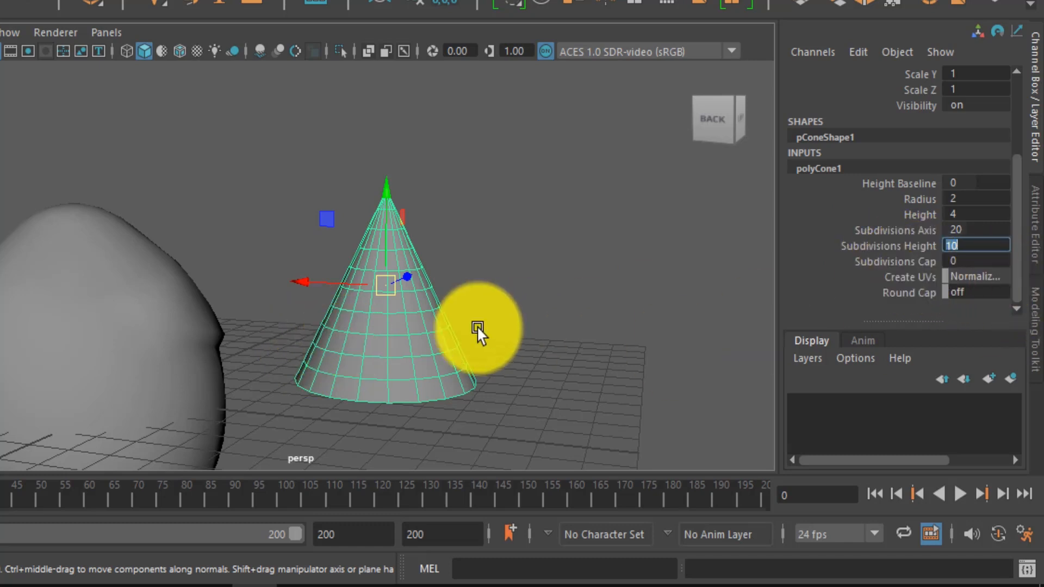
# Set the cone's cap subdivisions to 5 while viewing its base from below
pyautogui.keyDown('alt'); pyautogui.moveTo(387, 319); pyautogui.dragTo(385, 240); pyautogui.keyUp('alt')
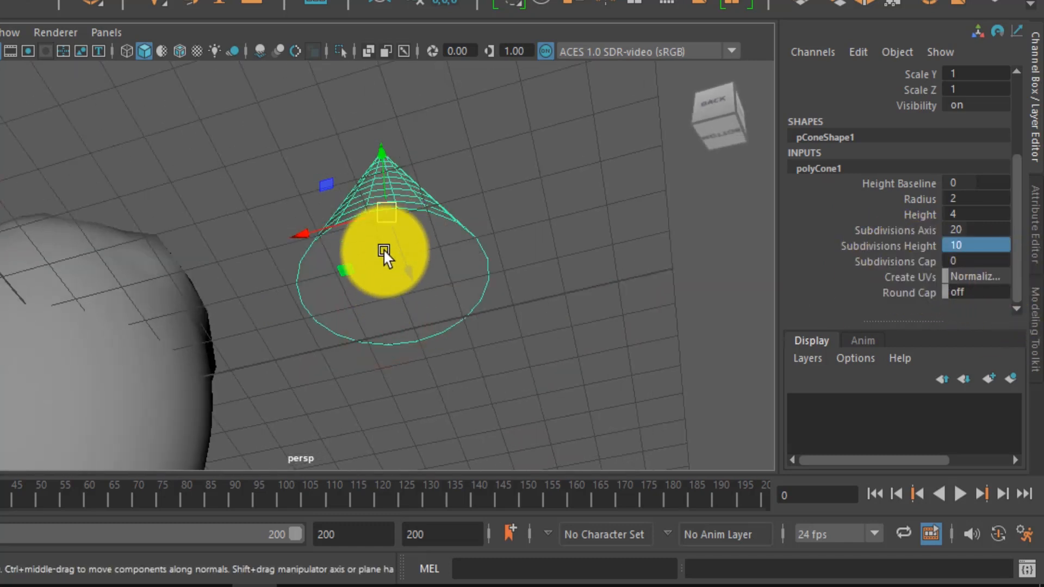
pyautogui.keyDown('alt'); pyautogui.moveTo(408, 306); pyautogui.dragTo(400, 264); pyautogui.keyUp('alt')
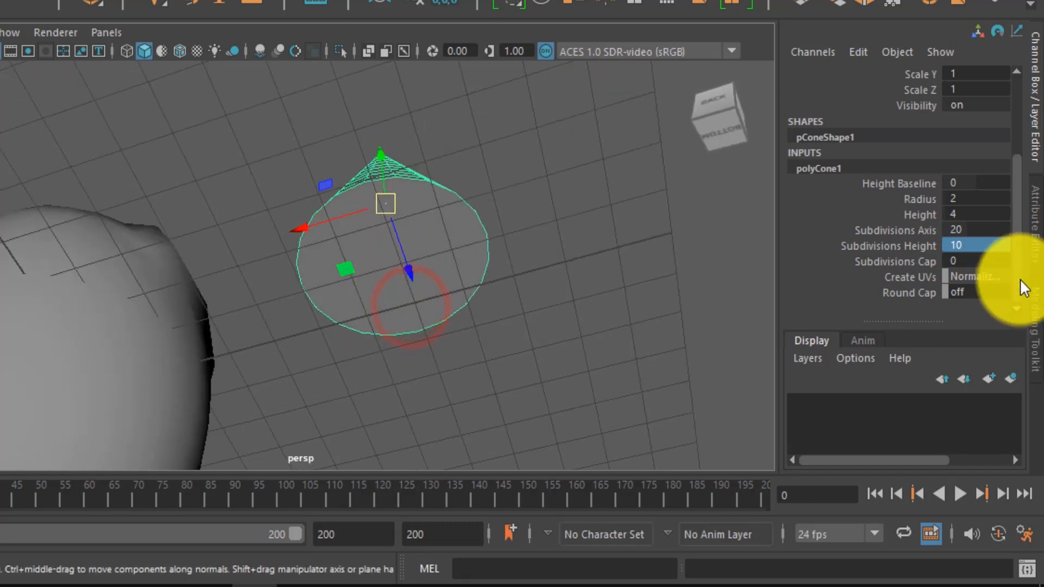
pyautogui.write('5')
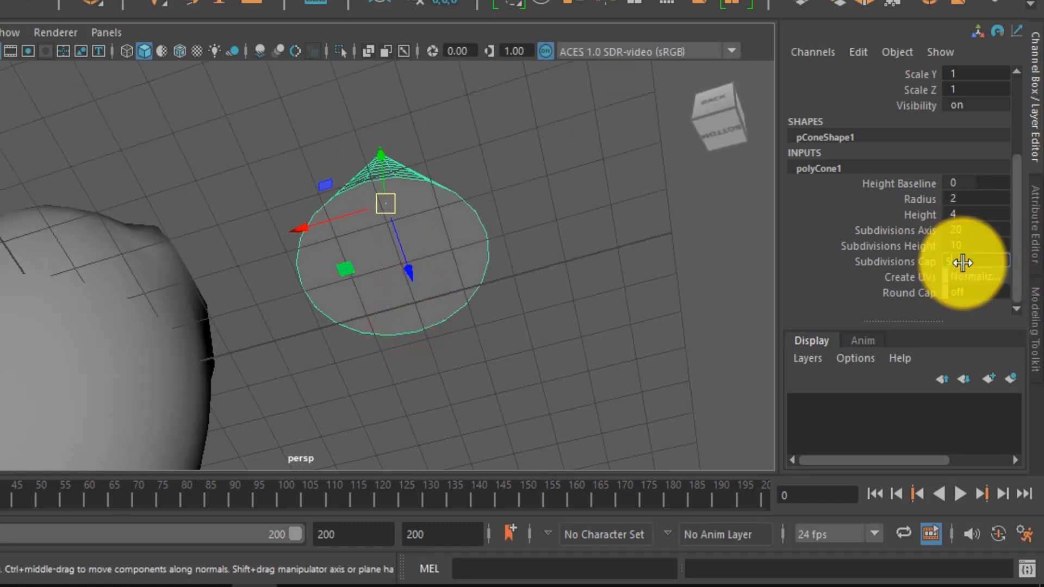
pyautogui.press('Return')
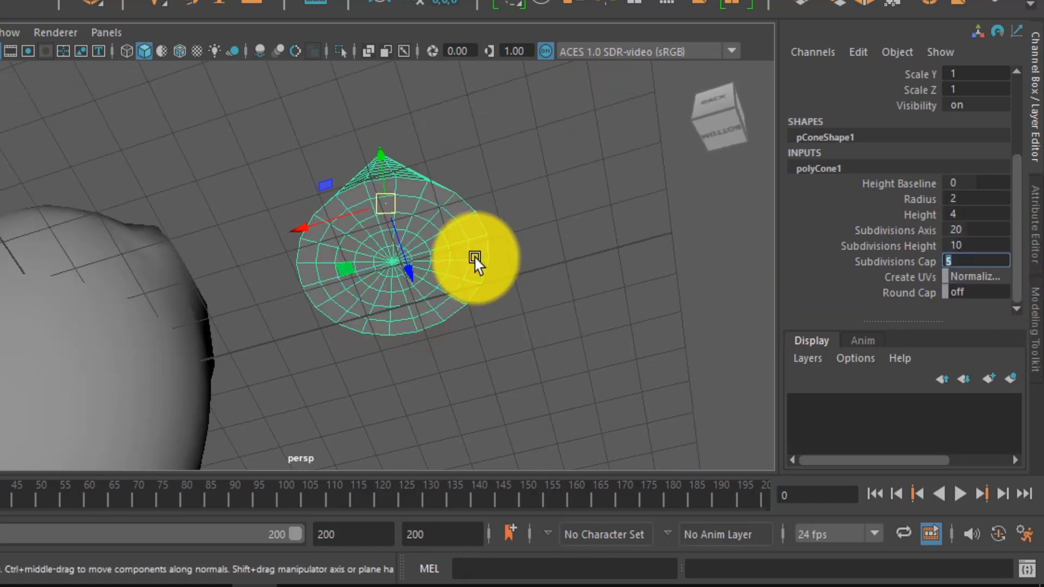
# Set the cone's axis subdivisions to 5 to give it a five-sided pyramid shape
pyautogui.keyDown('alt'); pyautogui.moveTo(374, 249); pyautogui.dragTo(396, 318); pyautogui.keyUp('alt')
pyautogui.scroll(3, 397, 318)
pyautogui.keyDown('alt'); pyautogui.moveTo(490, 293); pyautogui.dragTo(464, 247, button='middle'); pyautogui.keyUp('alt')
pyautogui.click(958, 229)
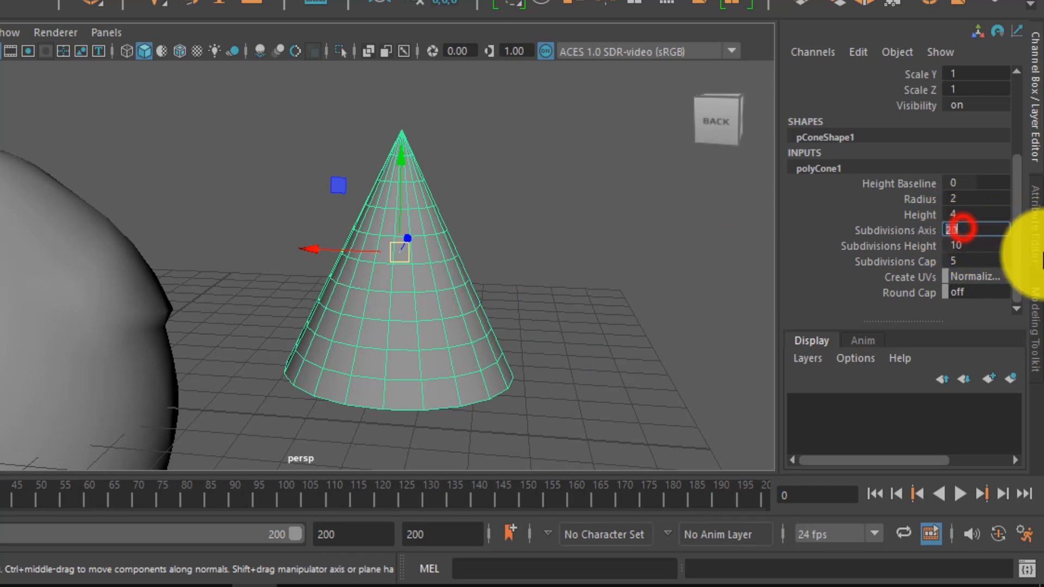
pyautogui.write('5')
pyautogui.press('Return')
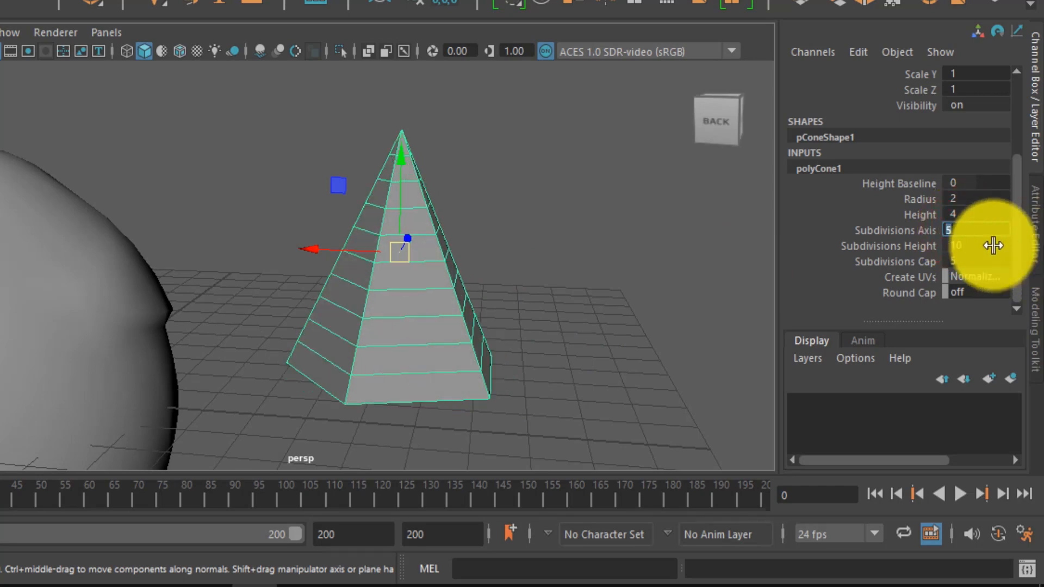
# Set the cone's axis subdivisions to 20
pyautogui.moveTo(598, 329)
pyautogui.keyDown('alt'); pyautogui.mouseDown()
pyautogui.moveTo(570, 354)
pyautogui.moveTo(466, 364)
pyautogui.moveTo(366, 352)
pyautogui.moveTo(971, 316)
pyautogui.mouseUp(); pyautogui.keyUp('alt')
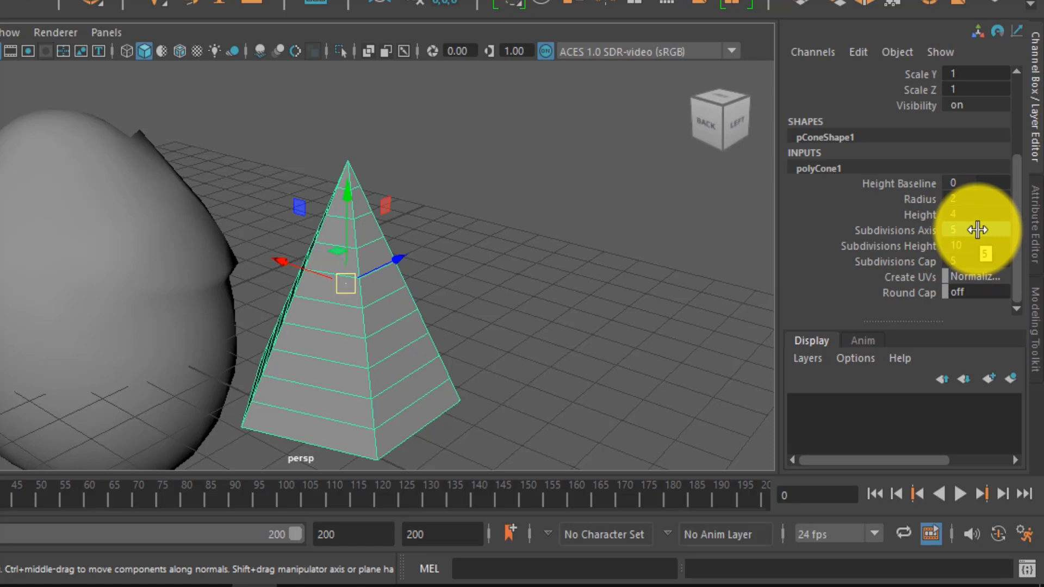
pyautogui.press('1')
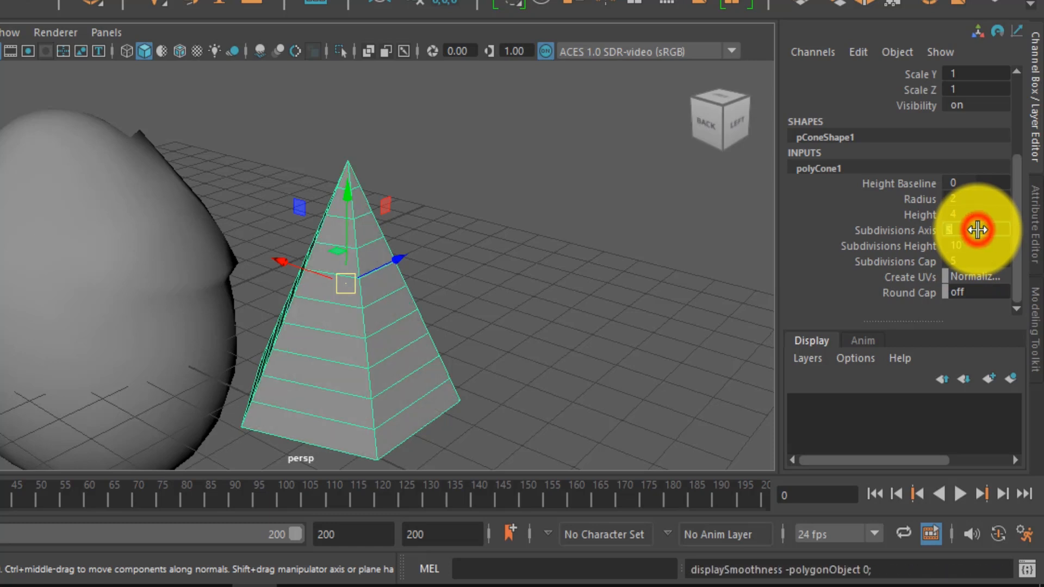
pyautogui.write('20')
pyautogui.press('Return')
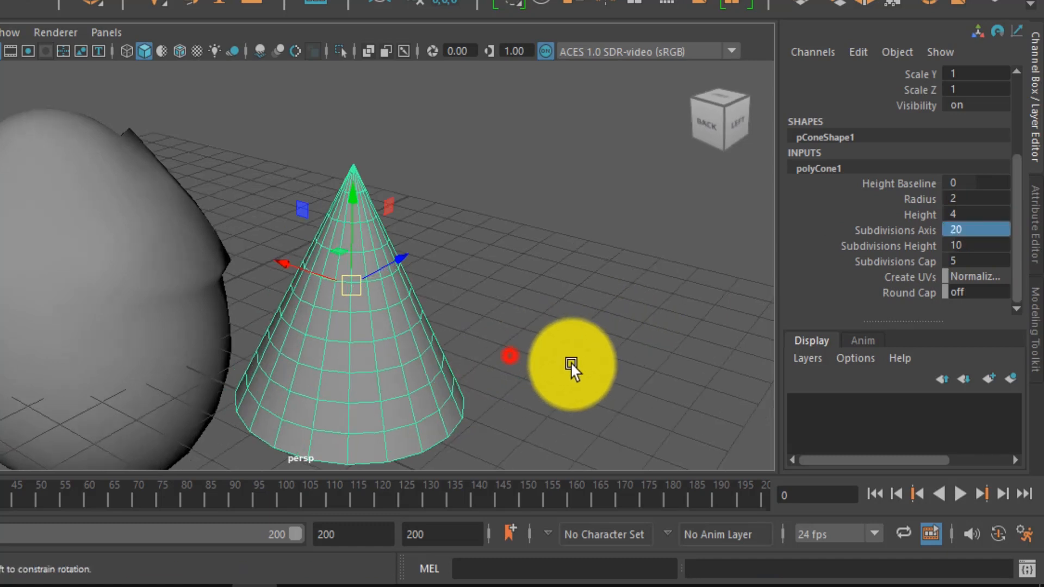
# Draw a polygon cube on the grid beside the sphere, about 3.5 wide, 2.1 high and 2.7 deep
pyautogui.keyDown('alt'); pyautogui.moveTo(571, 365); pyautogui.dragTo(601, 360); pyautogui.keyUp('alt')
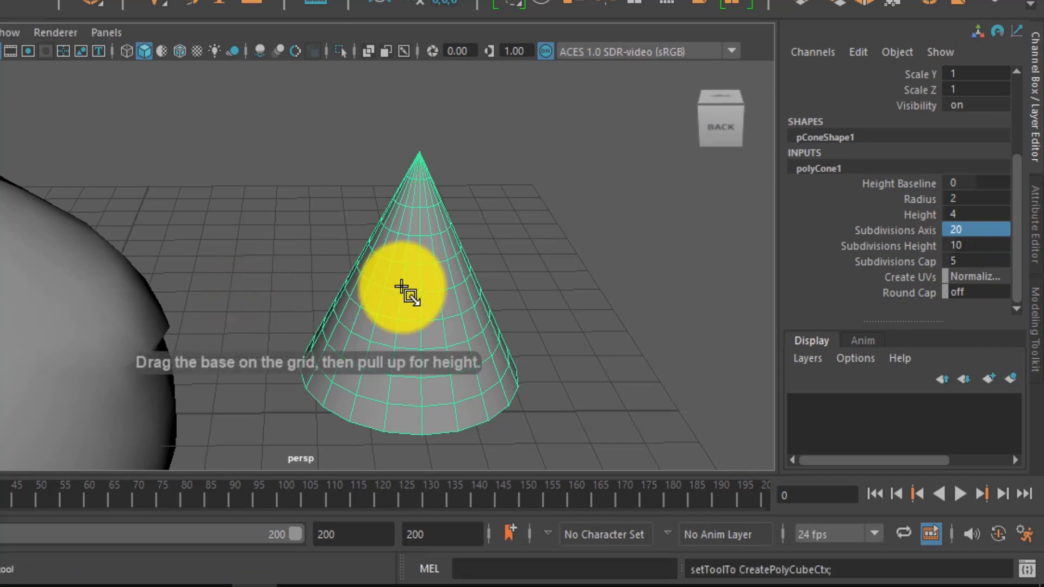
pyautogui.keyDown('alt'); pyautogui.moveTo(403, 292); pyautogui.dragTo(534, 424); pyautogui.keyUp('alt')
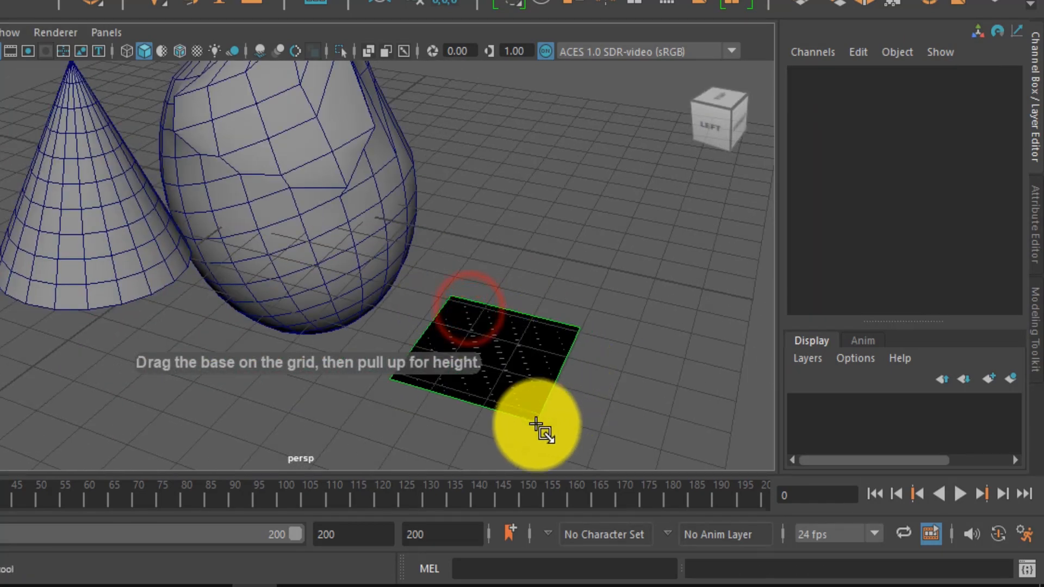
pyautogui.moveTo(509, 344); pyautogui.dragTo(348, 369)
pyautogui.scroll(-2, 875, 293)
pyautogui.scroll(-2, 874, 294)
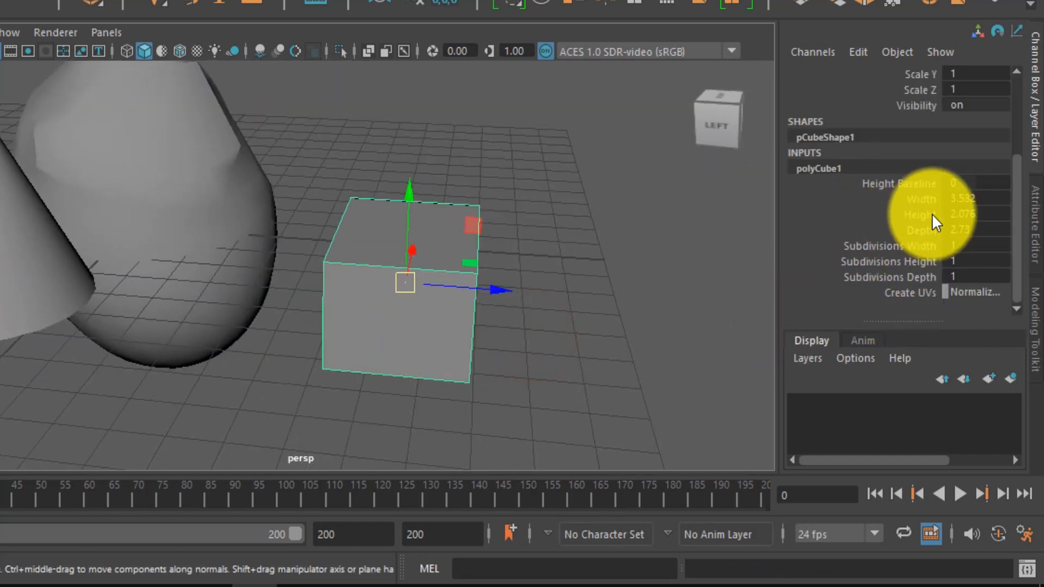
# Set the cube's width to 1 and depth to 4, with subdivisions of 5 in width, 12 in height and 9 in depth
pyautogui.moveTo(944, 198); pyautogui.dragTo(946, 276)
pyautogui.click(946, 228)
pyautogui.keyDown('alt'); pyautogui.moveTo(489, 277); pyautogui.dragTo(437, 273, button='middle'); pyautogui.keyUp('alt')
pyautogui.scroll(5, 438, 273)
pyautogui.keyDown('alt'); pyautogui.moveTo(522, 317); pyautogui.dragTo(547, 313); pyautogui.keyUp('alt')
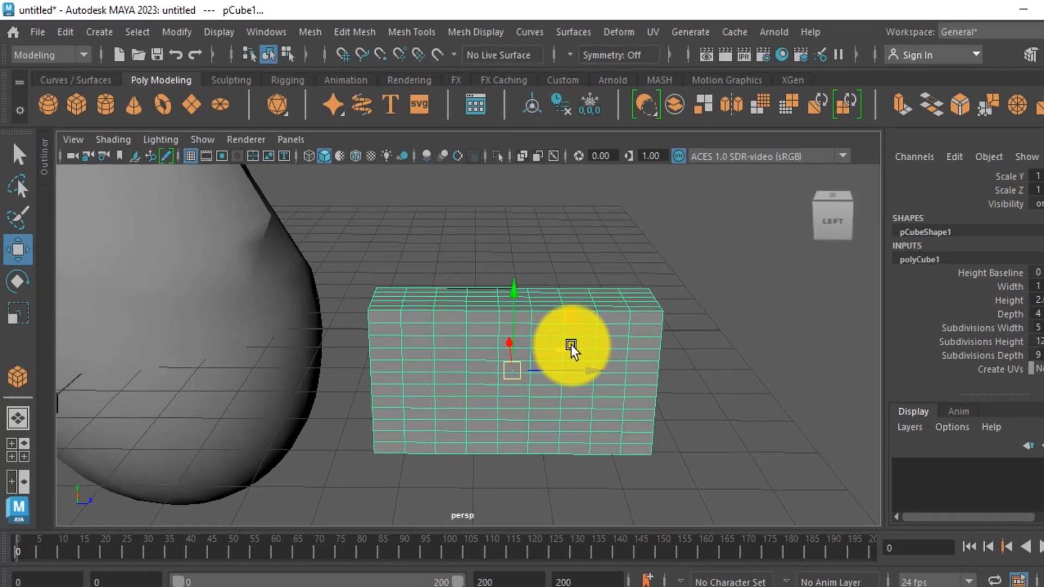
# Switch the cube to face selection and select individual faces on its large side
pyautogui.moveTo(535, 326); pyautogui.dragTo(538, 100, button='right')
pyautogui.moveTo(657, 116); pyautogui.dragTo(651, 213, button='right')
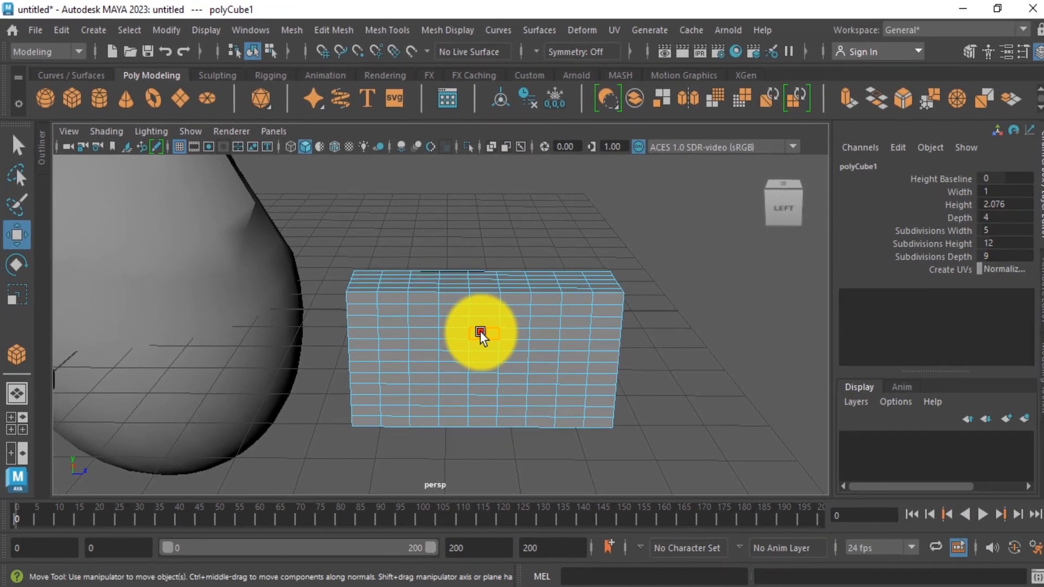
pyautogui.click(555, 386)
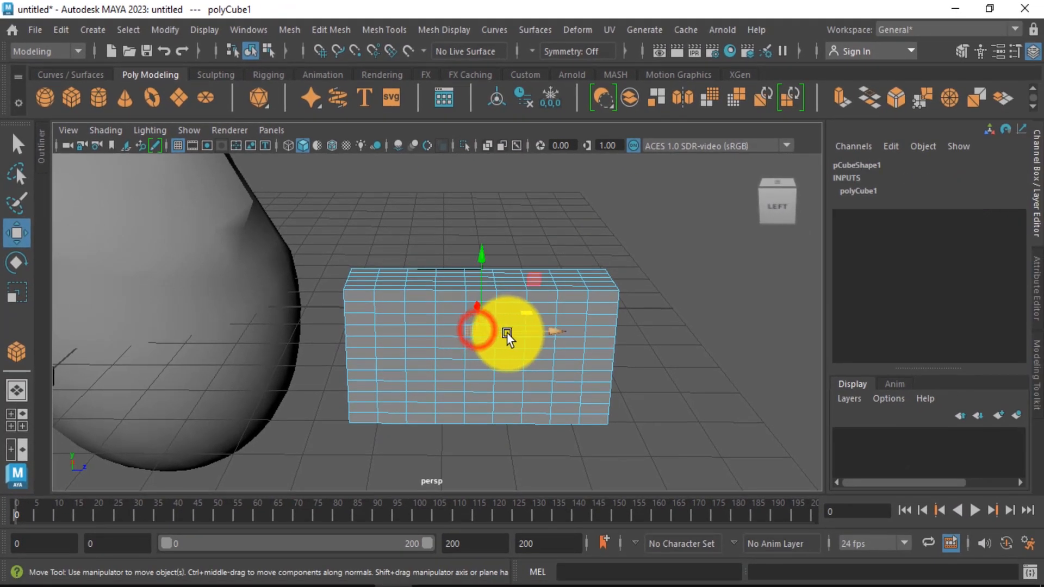
pyautogui.click(516, 357)
pyautogui.click(471, 373)
pyautogui.click(445, 352)
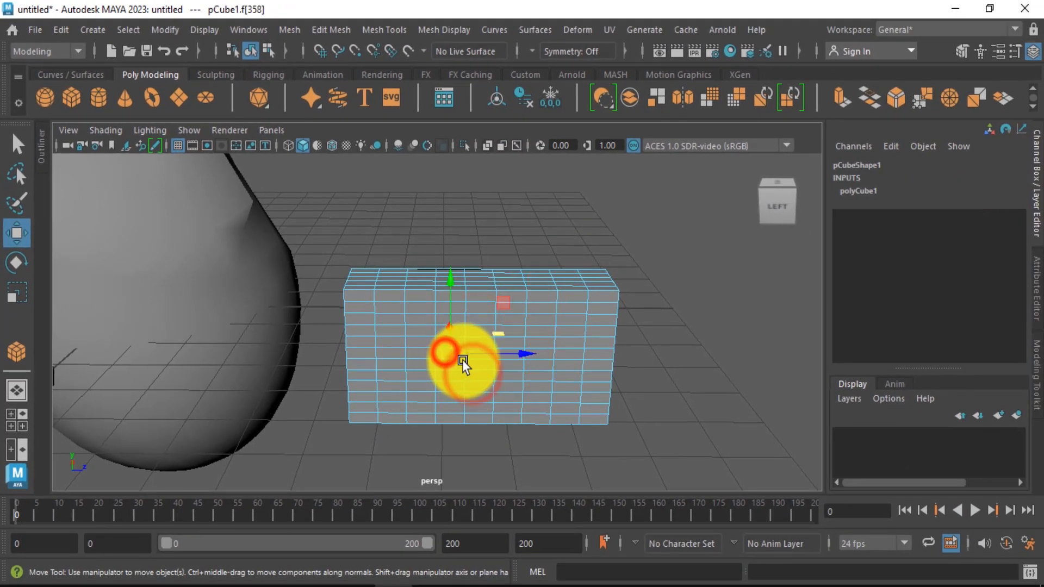
pyautogui.scroll(4, 438, 381)
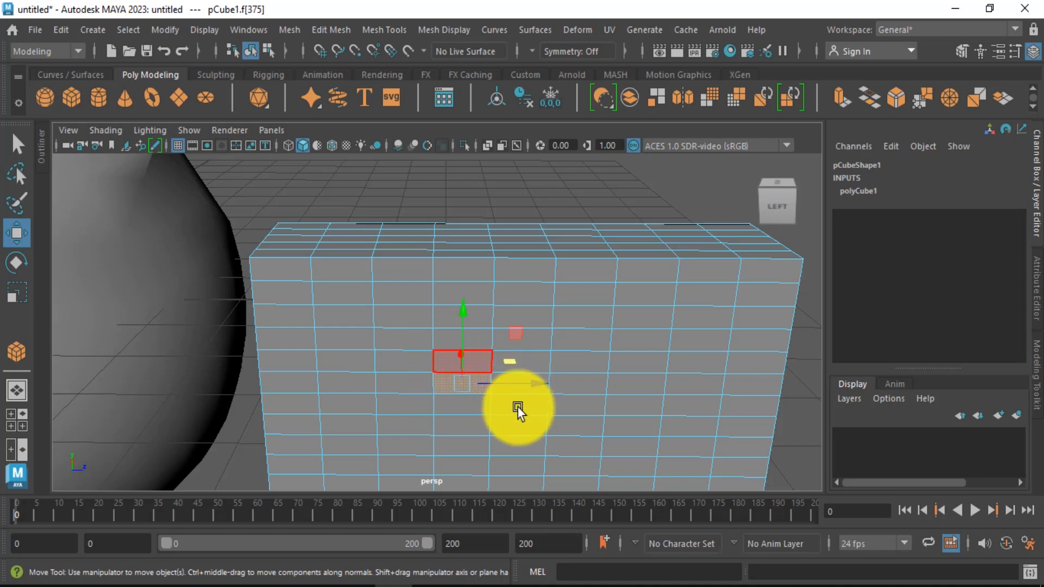
# Select a horizontal row of adjacent faces on the cube's large side, extrude them and move them along the X axis
pyautogui.keyDown('shift'); pyautogui.moveTo(514, 360); pyautogui.dragTo(630, 363); pyautogui.keyUp('shift')
pyautogui.keyDown('shift'); pyautogui.click(629, 362); pyautogui.keyUp('shift')
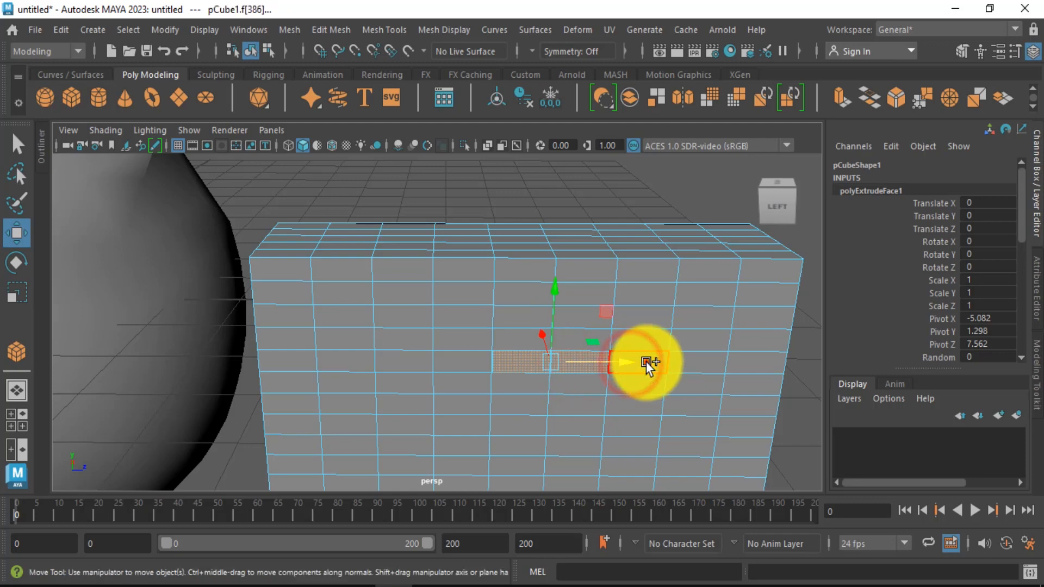
pyautogui.keyDown('shift'); pyautogui.click(647, 363); pyautogui.keyUp('shift')
pyautogui.keyDown('alt'); pyautogui.moveTo(467, 391); pyautogui.dragTo(451, 265); pyautogui.keyUp('alt')
pyautogui.moveTo(410, 260); pyautogui.dragTo(380, 261, button='middle')
pyautogui.keyDown('alt'); pyautogui.moveTo(585, 340); pyautogui.dragTo(445, 363); pyautogui.keyUp('alt')
pyautogui.keyDown('alt'); pyautogui.moveTo(513, 401); pyautogui.dragTo(535, 400); pyautogui.keyUp('alt')
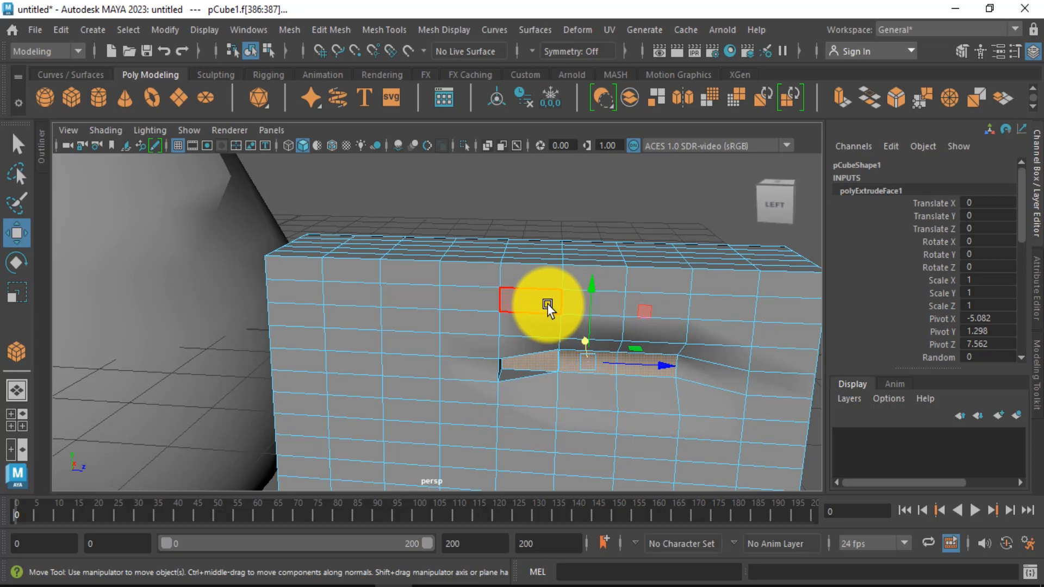
# Return the cube to object selection, add the cone and sphere to the selection, and delete all three objects
pyautogui.moveTo(548, 307); pyautogui.dragTo(624, 103, button='right')
pyautogui.scroll(-3, 571, 327)
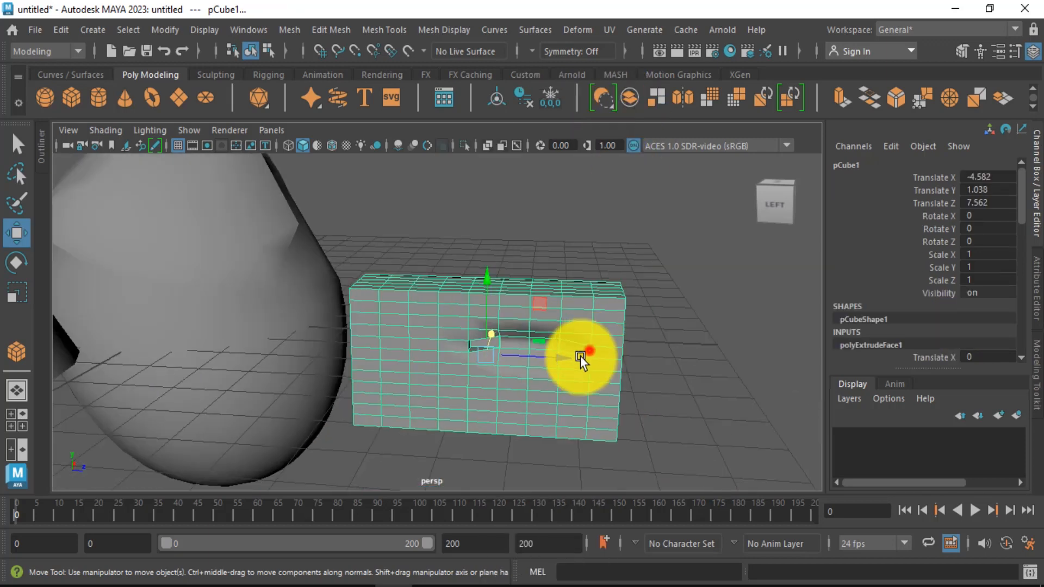
pyautogui.scroll(-6, 571, 359)
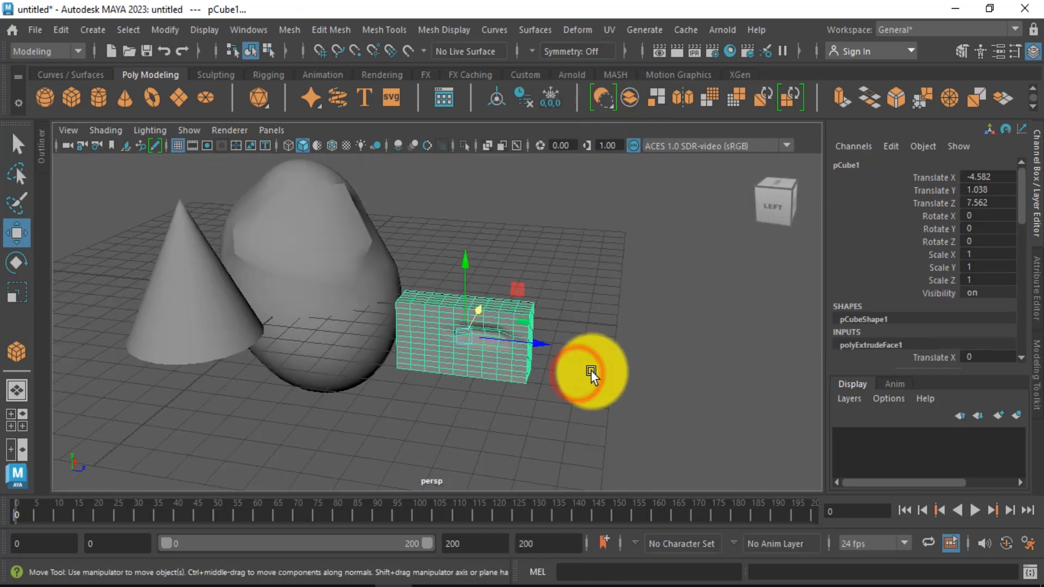
pyautogui.keyDown('shift'); pyautogui.moveTo(157, 210); pyautogui.dragTo(605, 380); pyautogui.keyUp('shift')
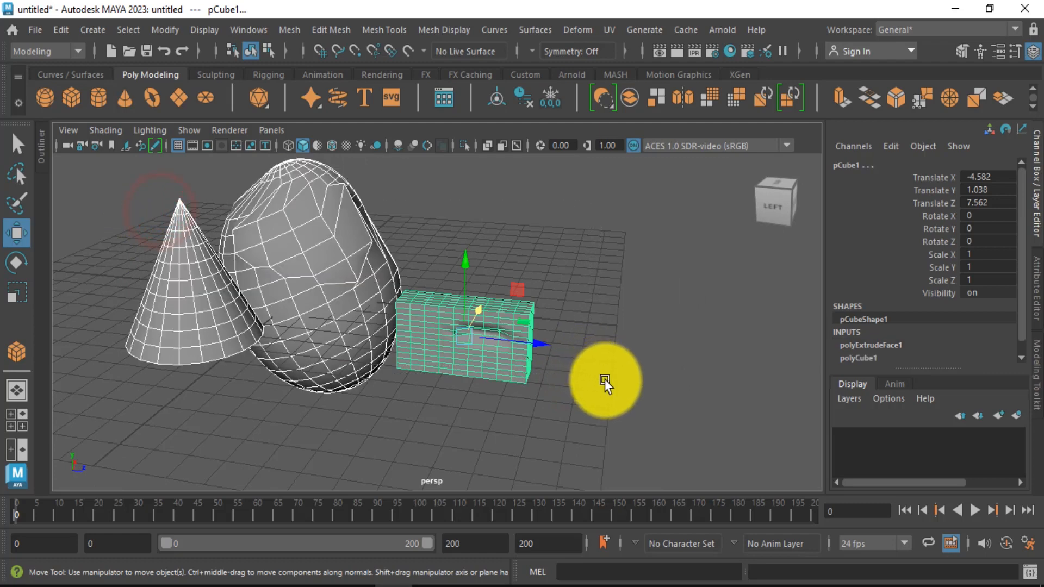
pyautogui.press('Delete')
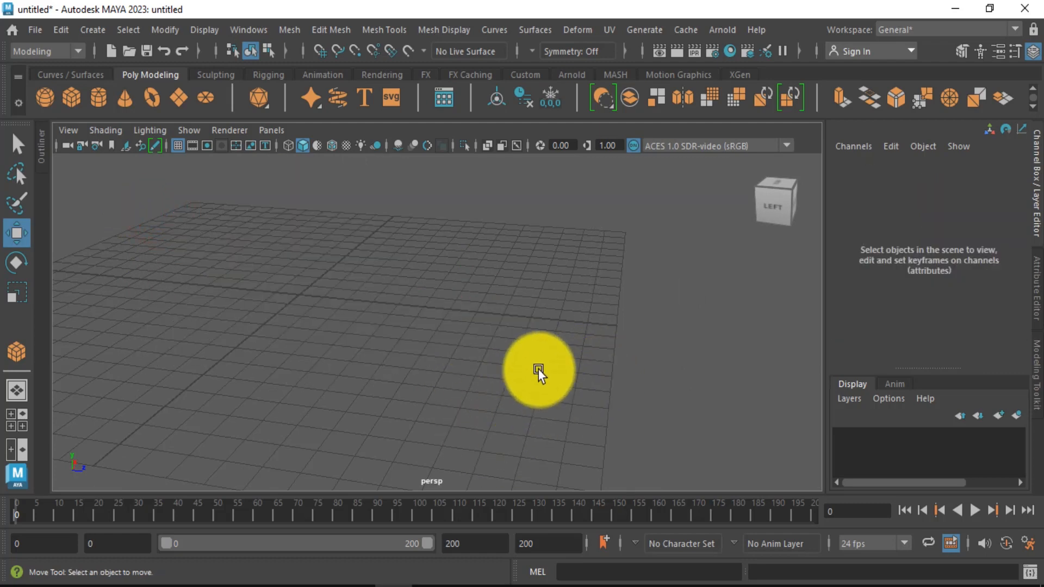
# Create a wide, thin polygon cube on the grid as a tabletop and raise it to about 4.96 on Y
pyautogui.keyDown('alt'); pyautogui.moveTo(419, 315); pyautogui.dragTo(390, 246); pyautogui.keyUp('alt')
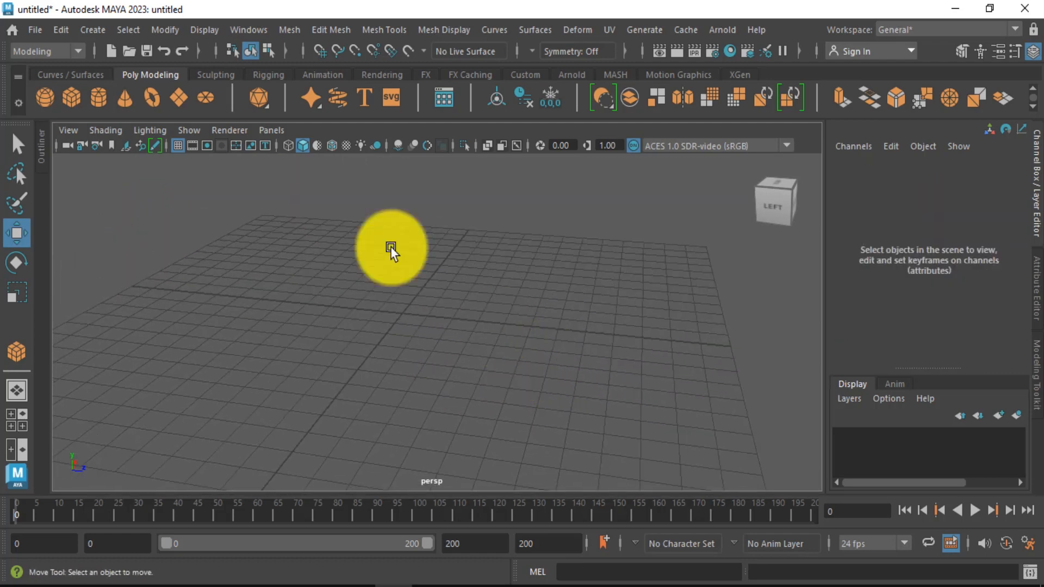
pyautogui.click(69, 99)
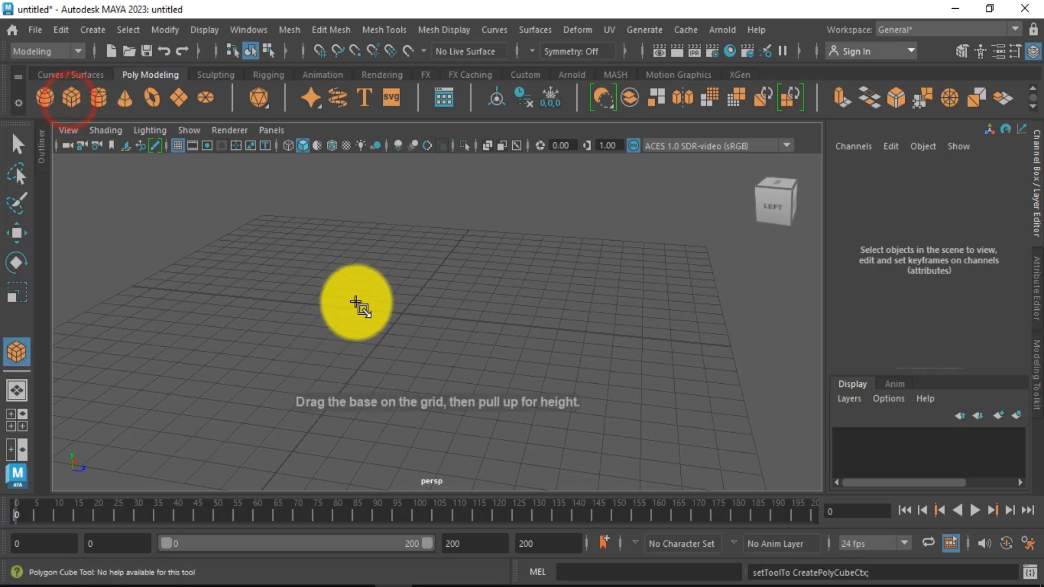
pyautogui.moveTo(332, 284); pyautogui.dragTo(594, 335)
pyautogui.keyDown('alt'); pyautogui.moveTo(533, 405); pyautogui.dragTo(531, 345); pyautogui.keyUp('alt')
pyautogui.moveTo(438, 303); pyautogui.dragTo(460, 161)
pyautogui.keyDown('alt'); pyautogui.moveTo(473, 284); pyautogui.dragTo(489, 331); pyautogui.keyUp('alt')
# Scale the tabletop's thickness down to about 0.618 in Y
pyautogui.press('r')
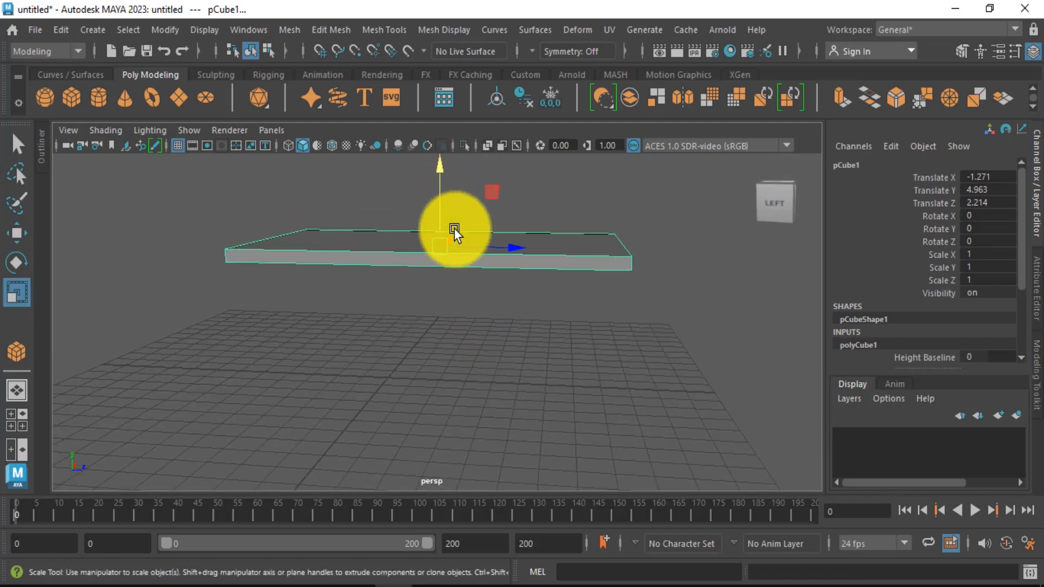
pyautogui.moveTo(441, 174); pyautogui.dragTo(439, 201)
pyautogui.press('w')
pyautogui.keyDown('alt'); pyautogui.moveTo(422, 276); pyautogui.dragTo(433, 301); pyautogui.keyUp('alt')
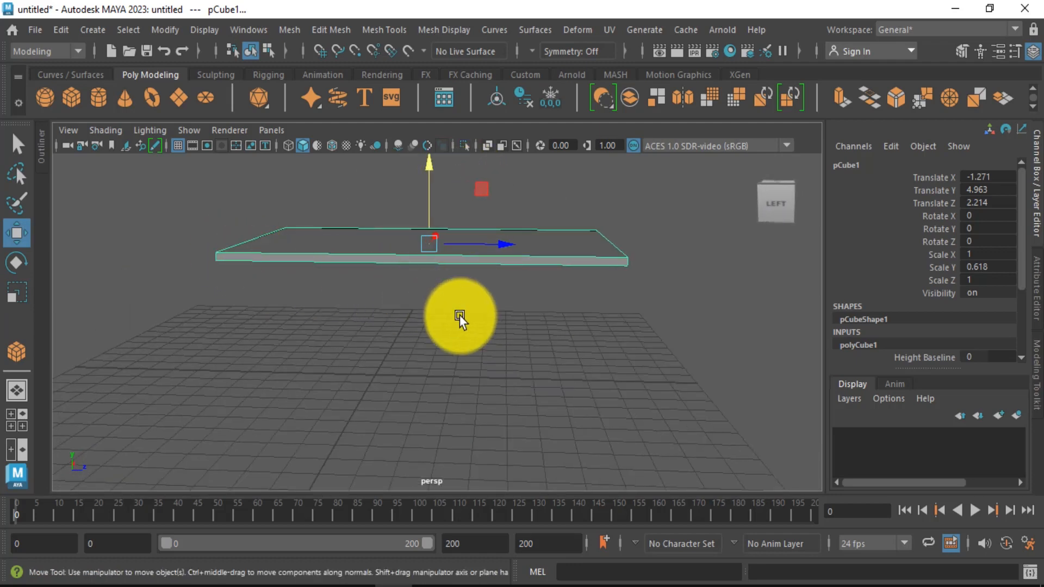
pyautogui.press('space')
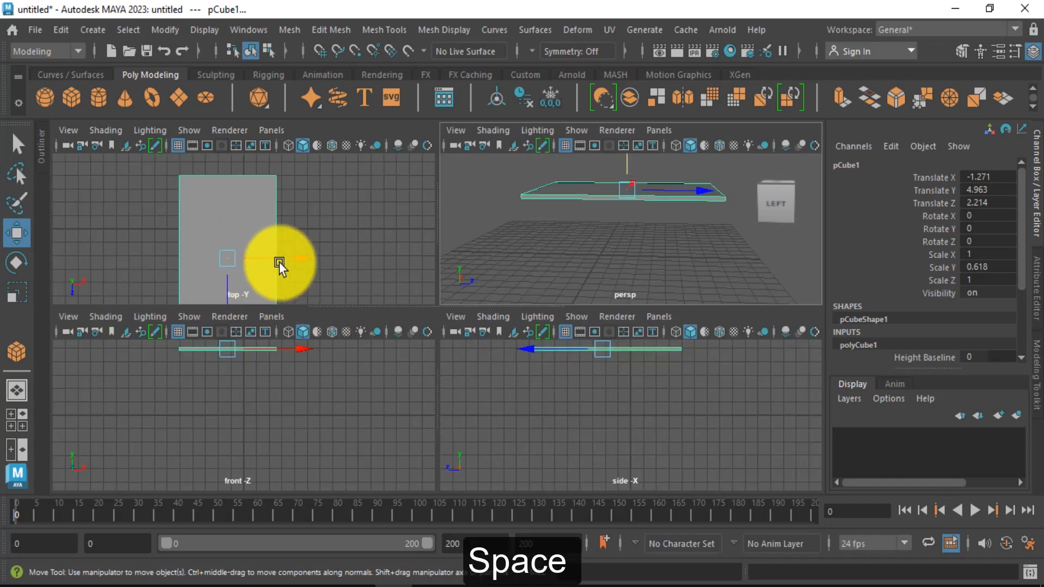
pyautogui.keyDown('alt'); pyautogui.moveTo(305, 254); pyautogui.dragTo(324, 242, button='middle'); pyautogui.keyUp('alt')
pyautogui.scroll(-3, 307, 243)
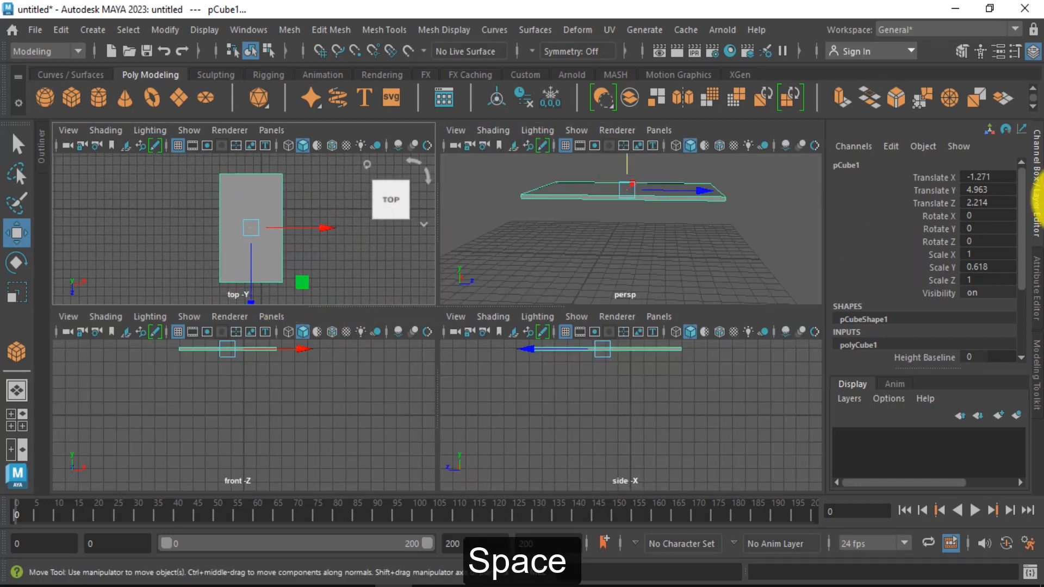
pyautogui.click(71, 100)
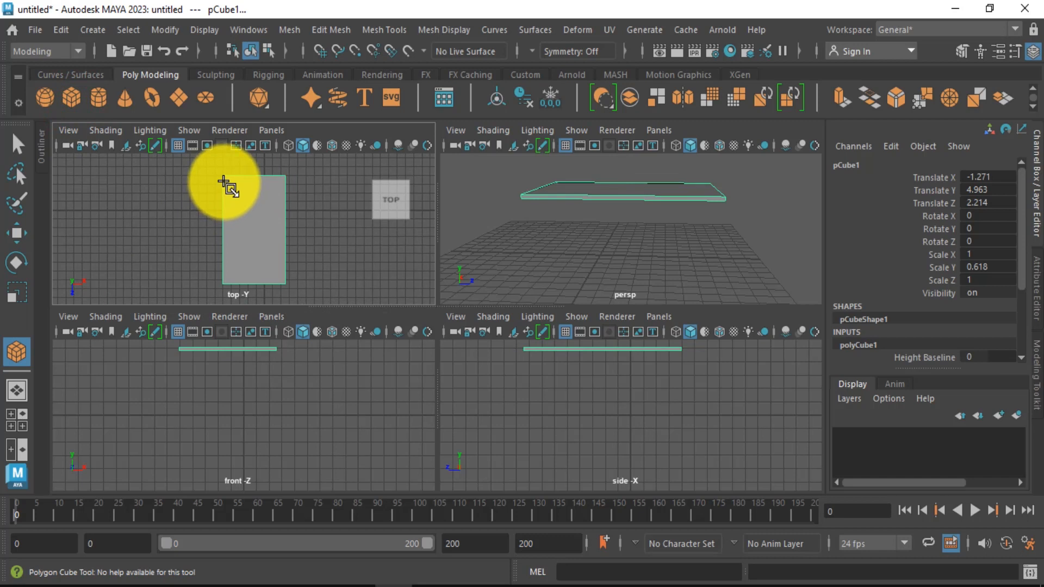
pyautogui.scroll(2, 226, 183)
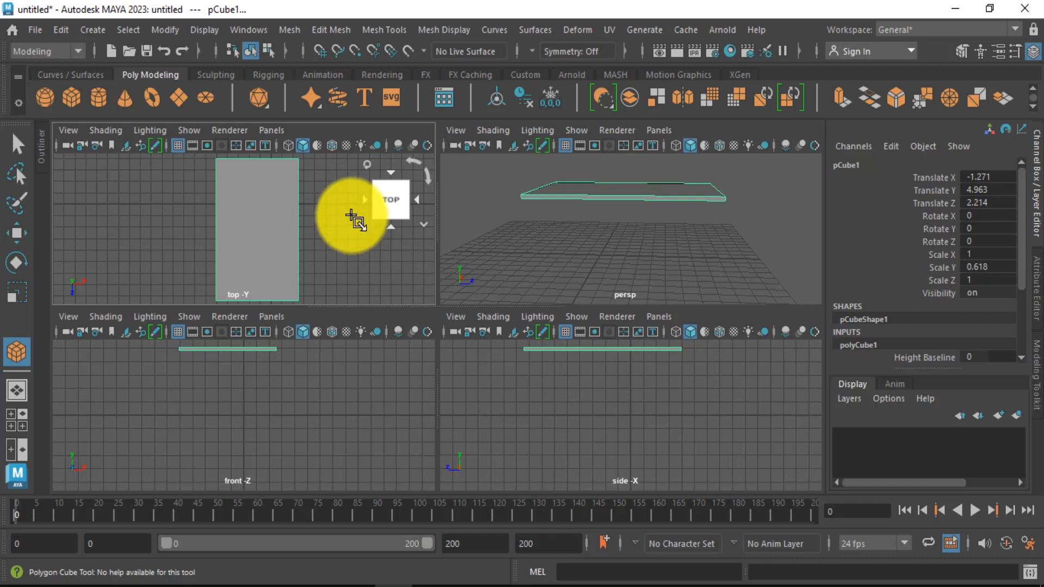
pyautogui.press('q')
pyautogui.click(187, 240)
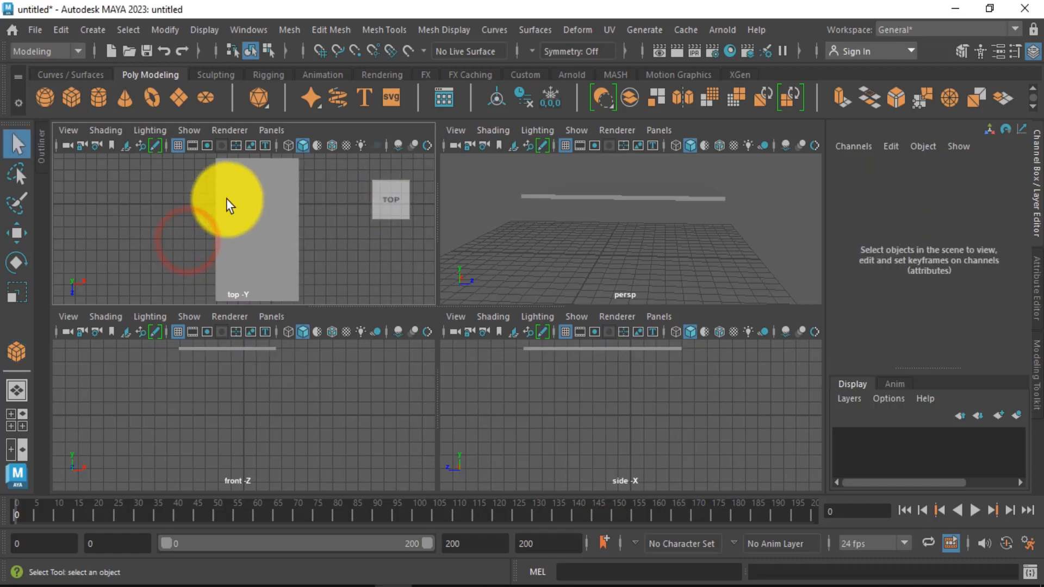
# Compare wireframe and shaded display of the tabletop in the maximized top view, selecting it while in wireframe
pyautogui.press('space')
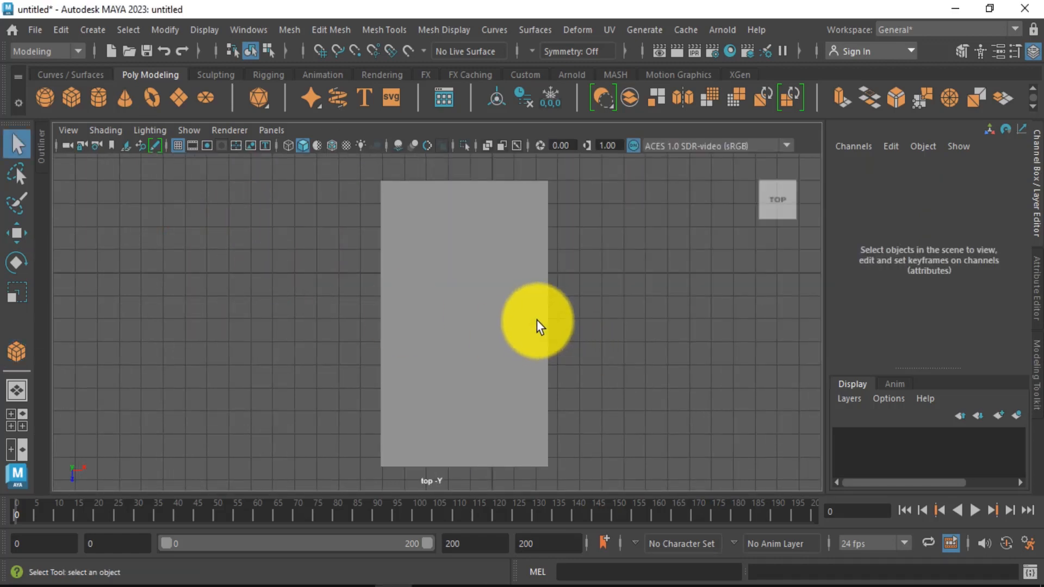
pyautogui.press('4')
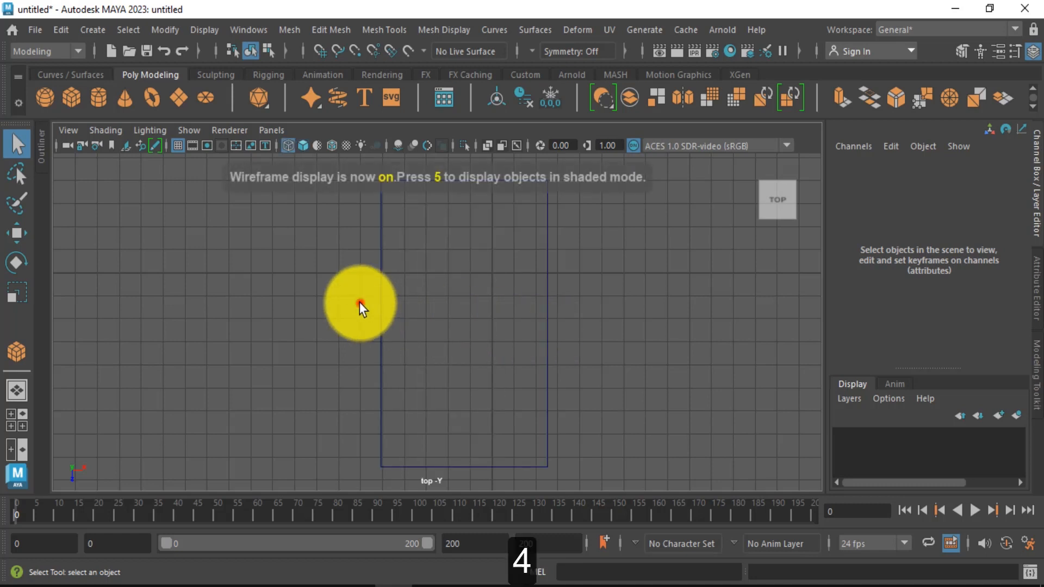
pyautogui.moveTo(360, 303); pyautogui.dragTo(476, 339)
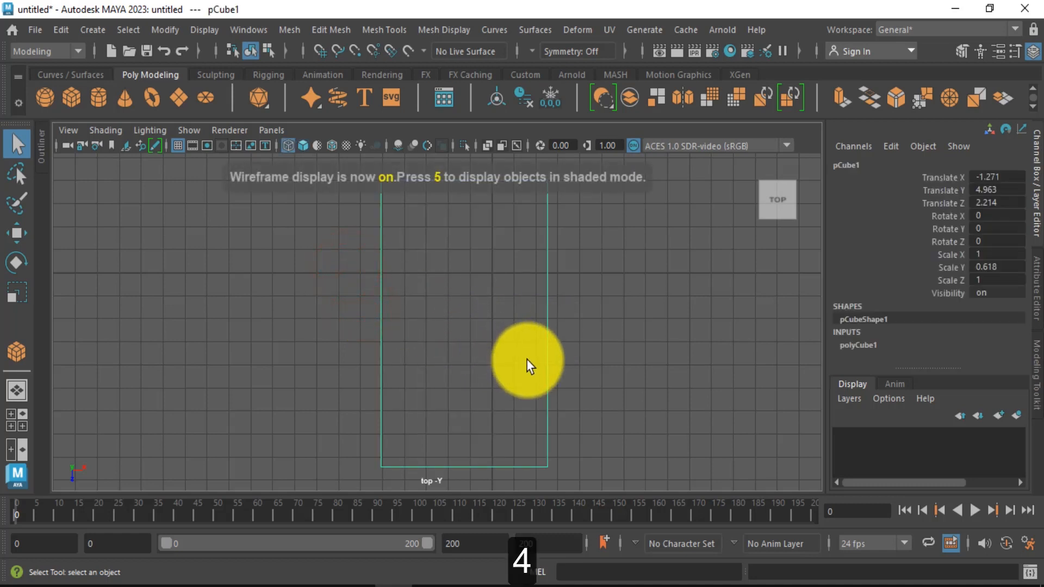
pyautogui.press('5')
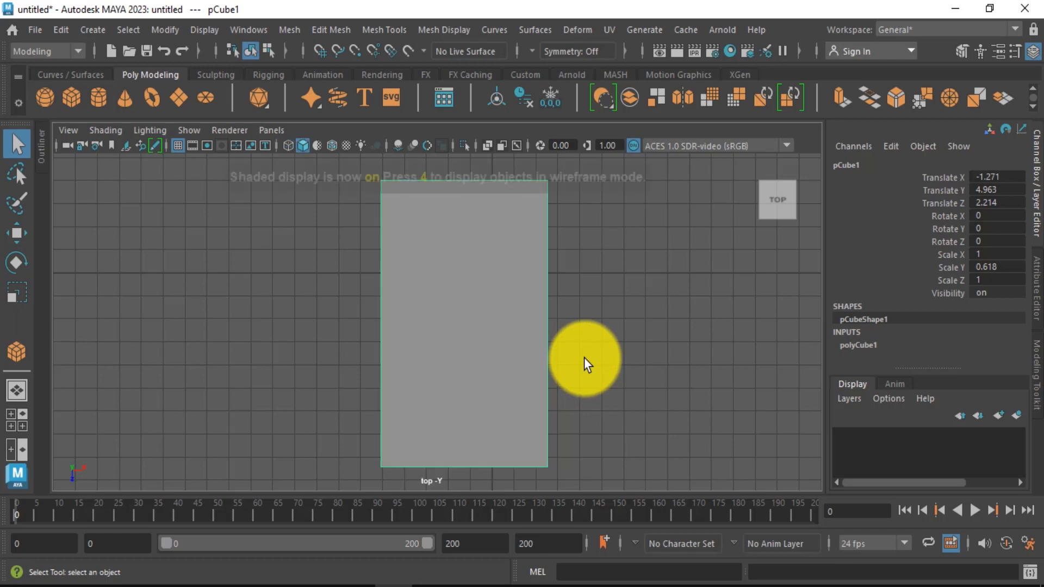
pyautogui.press('F5')
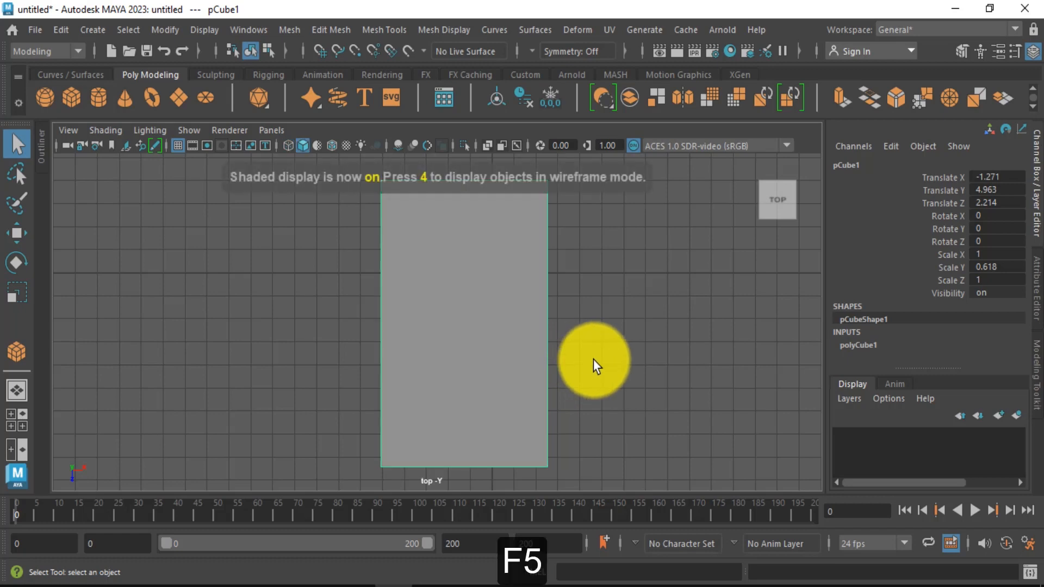
# Compare wireframe and shaded display of the tabletop in the maximized perspective view from different angles
pyautogui.press('space')
pyautogui.press('space')
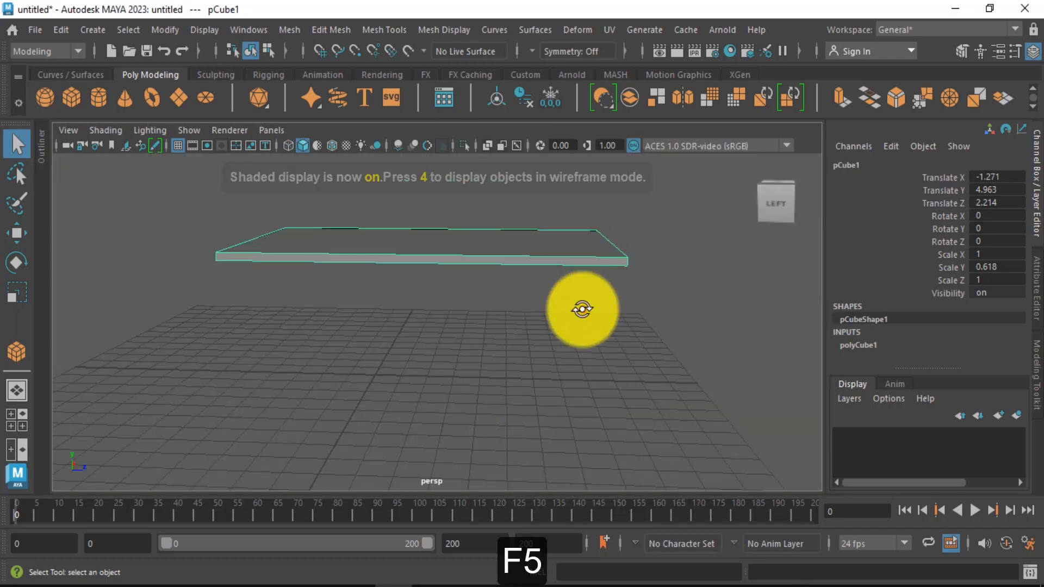
pyautogui.moveTo(582, 307)
pyautogui.keyDown('alt'); pyautogui.mouseDown()
pyautogui.moveTo(548, 331)
pyautogui.moveTo(592, 285)
pyautogui.moveTo(578, 333)
pyautogui.mouseUp(); pyautogui.keyUp('alt')
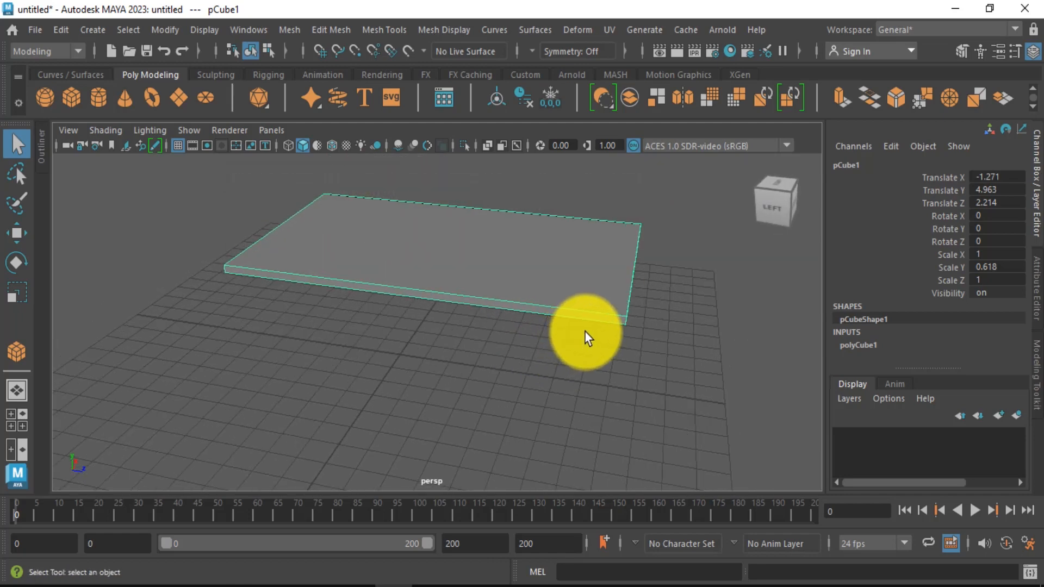
pyautogui.press('4')
pyautogui.moveTo(533, 286)
pyautogui.keyDown('alt'); pyautogui.mouseDown()
pyautogui.moveTo(440, 294)
pyautogui.moveTo(461, 268)
pyautogui.moveTo(475, 272)
pyautogui.moveTo(459, 304)
pyautogui.mouseUp(); pyautogui.keyUp('alt')
pyautogui.press('5')
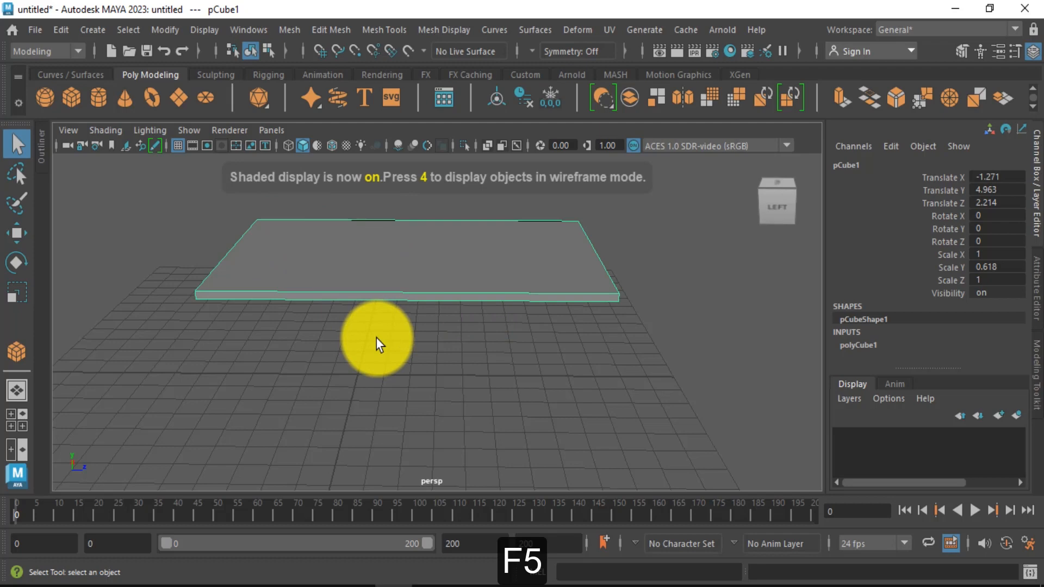
# Set the maximized top view to wireframe and draw a small square cube base inside the tabletop's negative X, negative Z corner
pyautogui.press('space')
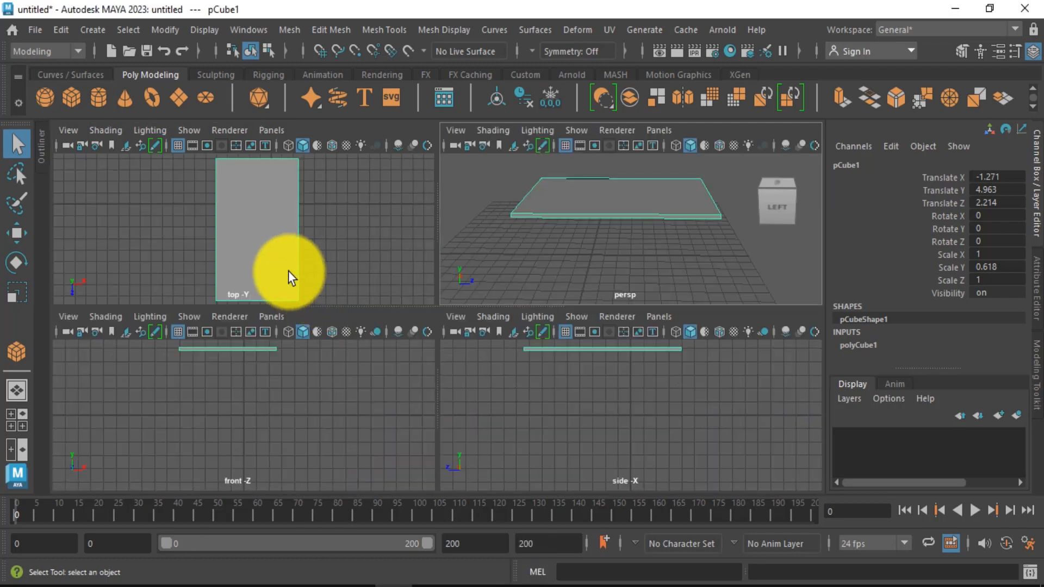
pyautogui.press('space')
pyautogui.press('4')
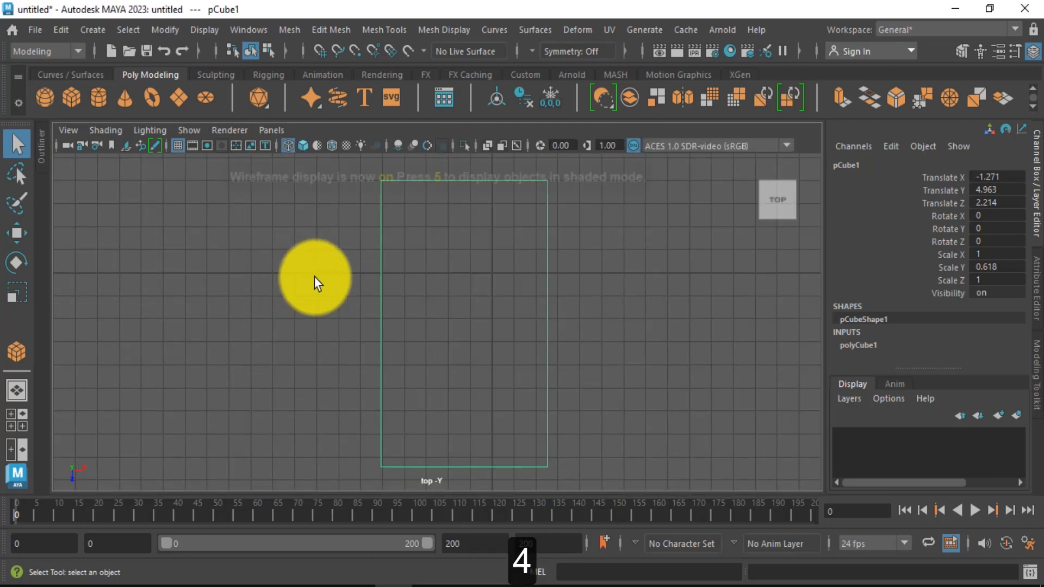
pyautogui.click(68, 99)
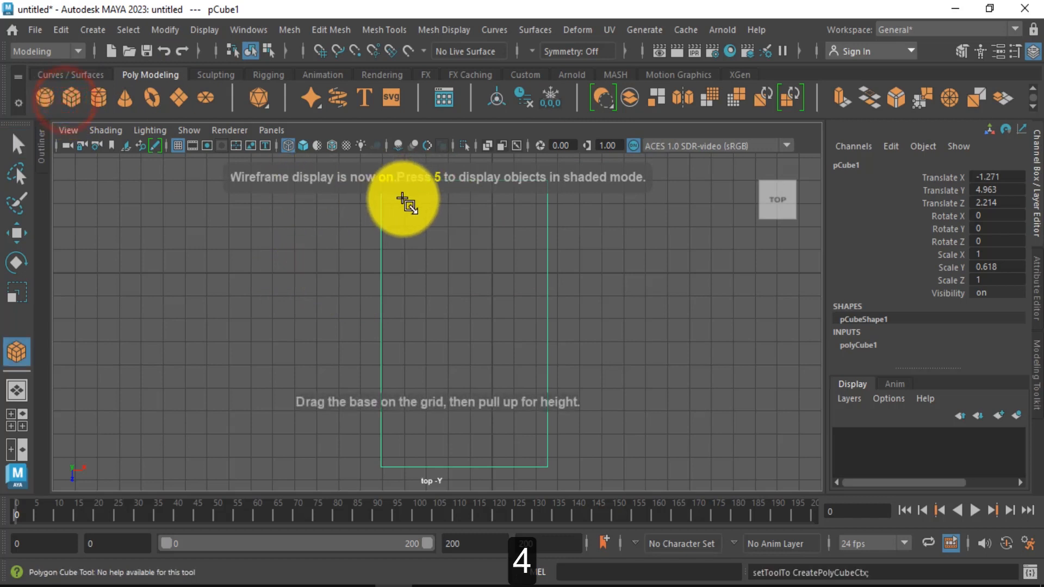
pyautogui.click(403, 201)
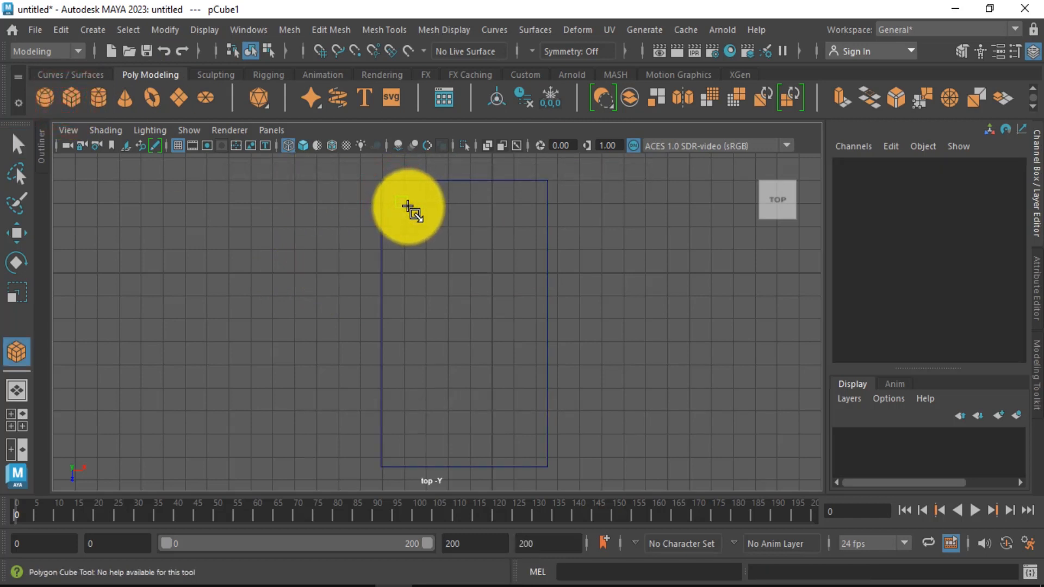
pyautogui.moveTo(408, 206); pyautogui.dragTo(408, 207)
# Pull the square base up in the perspective view to form a table leg reaching the tabletop
pyautogui.press('space')
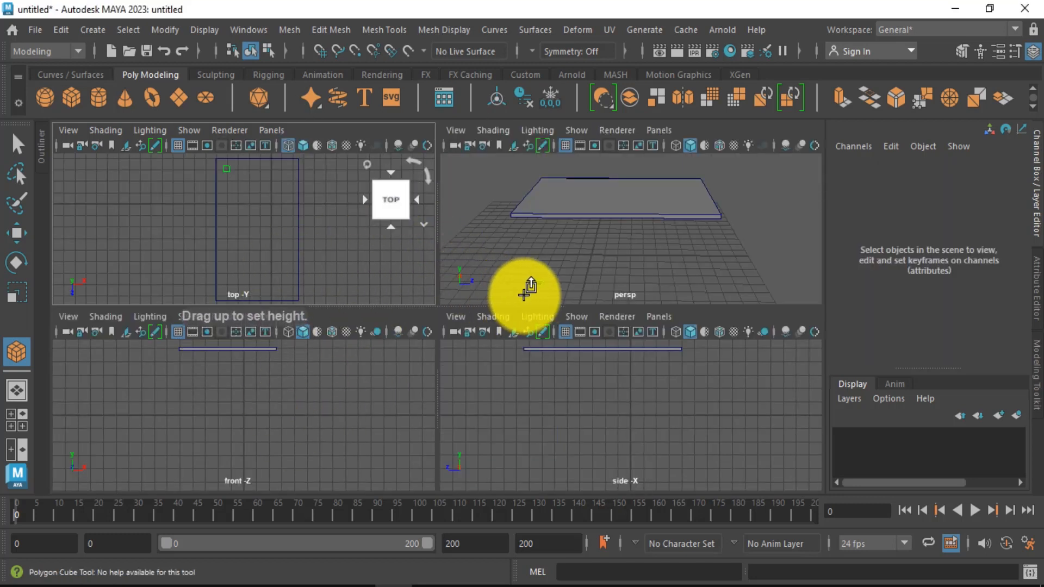
pyautogui.moveTo(531, 290); pyautogui.dragTo(524, 215)
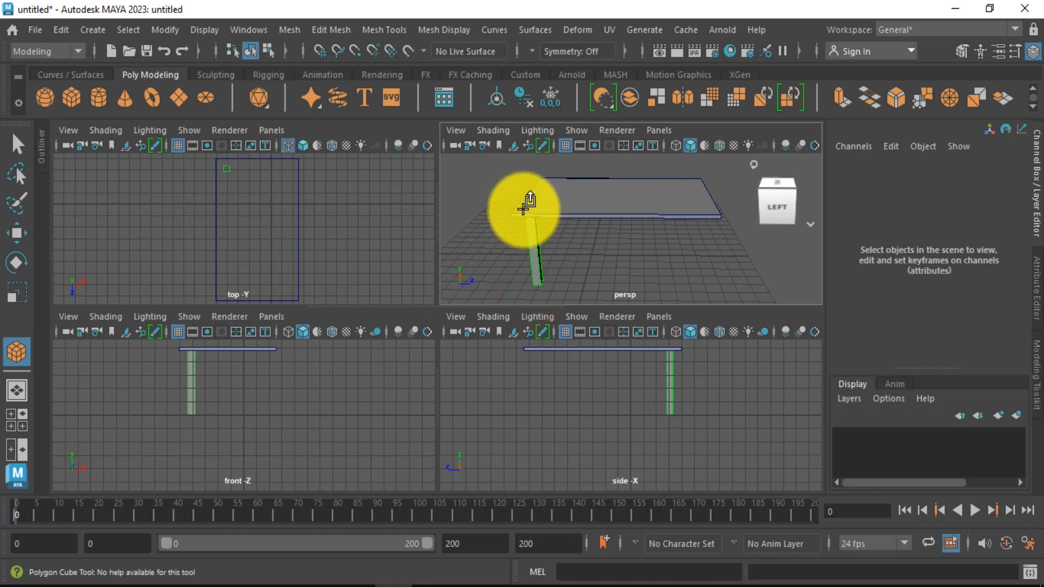
pyautogui.moveTo(523, 205); pyautogui.dragTo(523, 207)
# Scale the leg to about 0.978 in Y and lower it to about 2.492 on Y beneath the tabletop
pyautogui.keyDown('alt'); pyautogui.moveTo(586, 227); pyautogui.dragTo(607, 212); pyautogui.keyUp('alt')
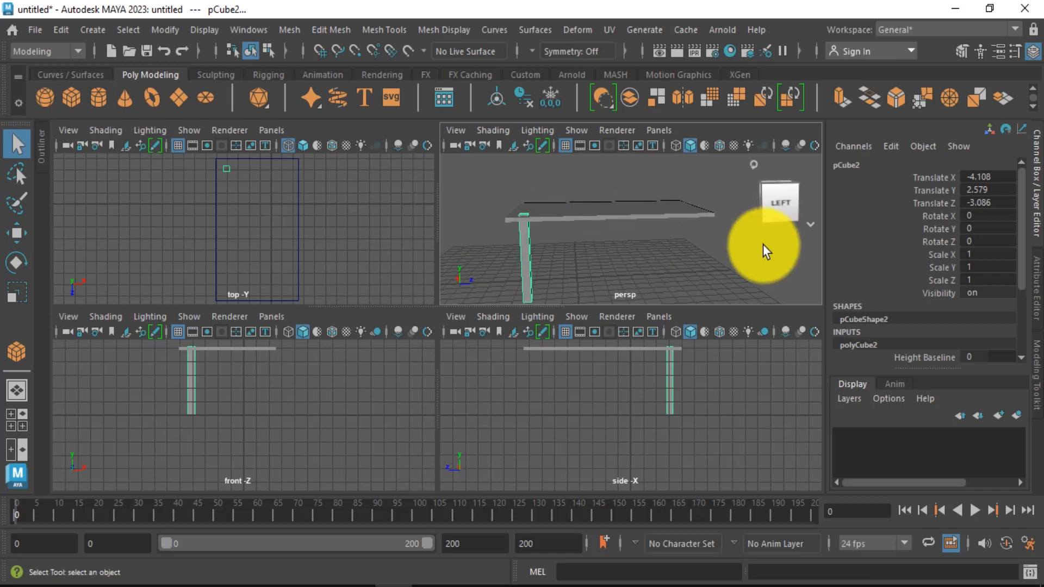
pyautogui.scroll(3, 492, 232)
pyautogui.press('w')
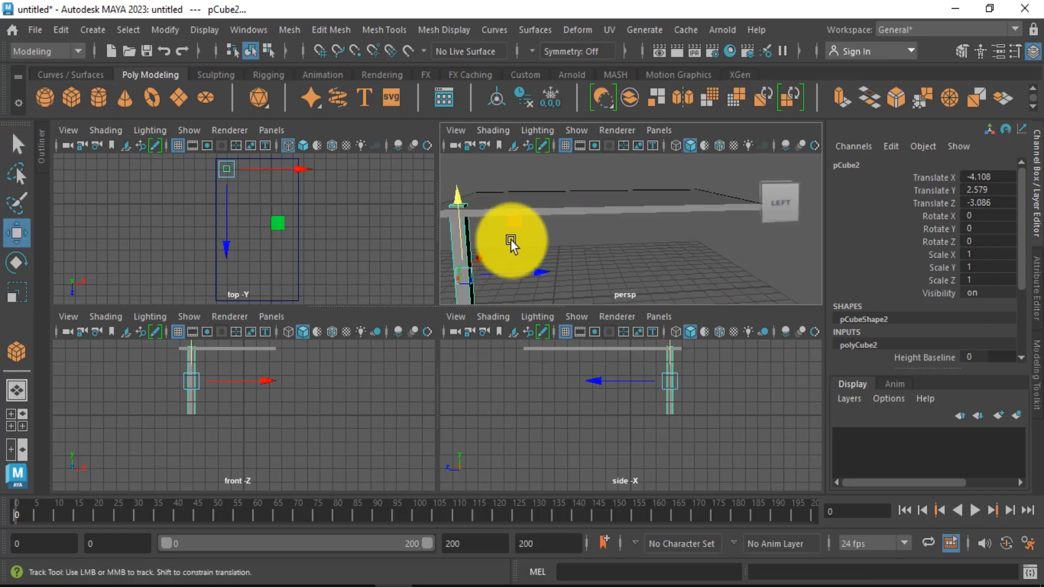
pyautogui.keyDown('alt'); pyautogui.moveTo(511, 239); pyautogui.dragTo(545, 224, button='middle'); pyautogui.keyUp('alt')
pyautogui.press('space')
pyautogui.keyDown('alt'); pyautogui.moveTo(423, 266); pyautogui.dragTo(517, 216, button='middle'); pyautogui.keyUp('alt')
pyautogui.press('r')
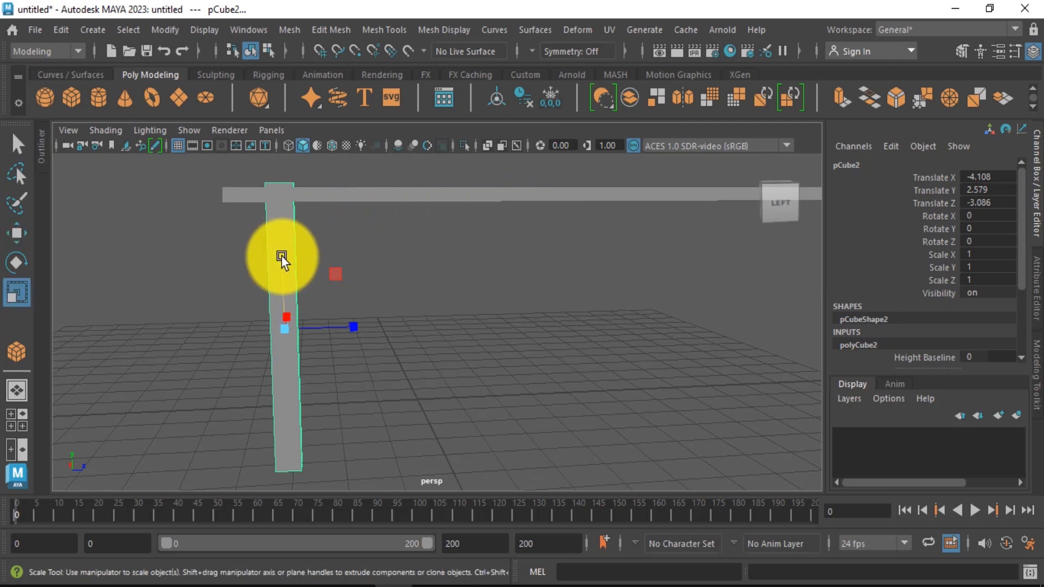
pyautogui.moveTo(284, 259); pyautogui.dragTo(466, 345)
pyautogui.press('w')
# Duplicate the leg in the top view along the X axis to the tabletop's adjacent corner, at about X 1.48
pyautogui.press('space')
pyautogui.press('space')
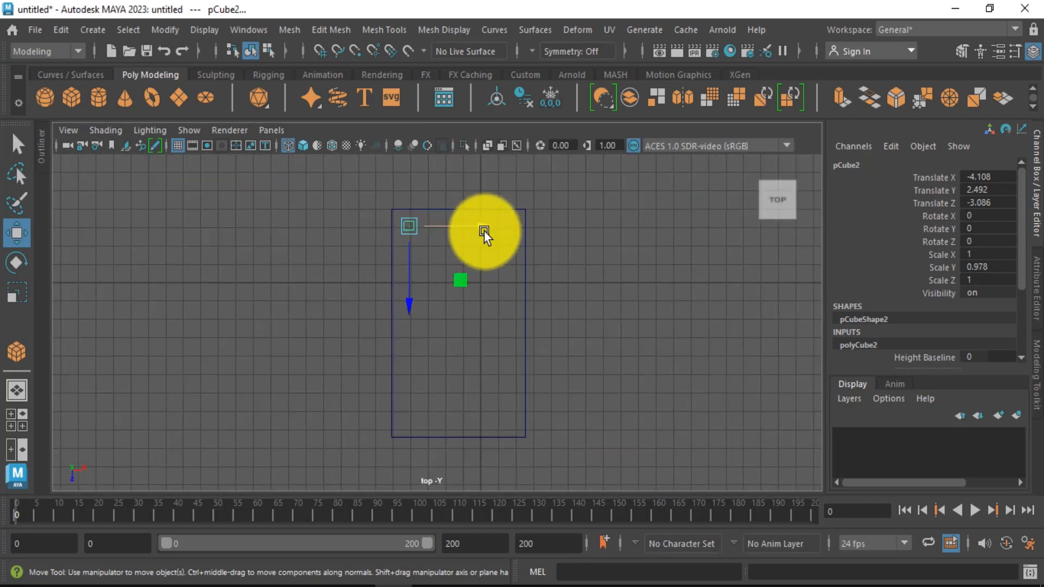
pyautogui.keyDown('shift'); pyautogui.moveTo(484, 230); pyautogui.dragTo(577, 223); pyautogui.keyUp('shift')
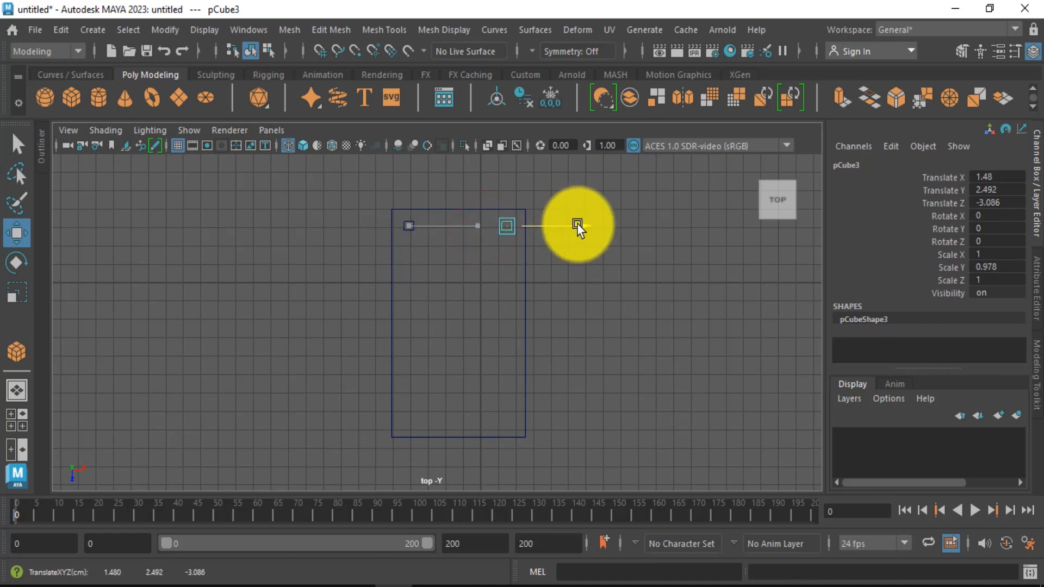
# Select both legs, duplicate them and move the copies along Z to about 7.61 at the tabletop's opposite end
pyautogui.click(408, 227)
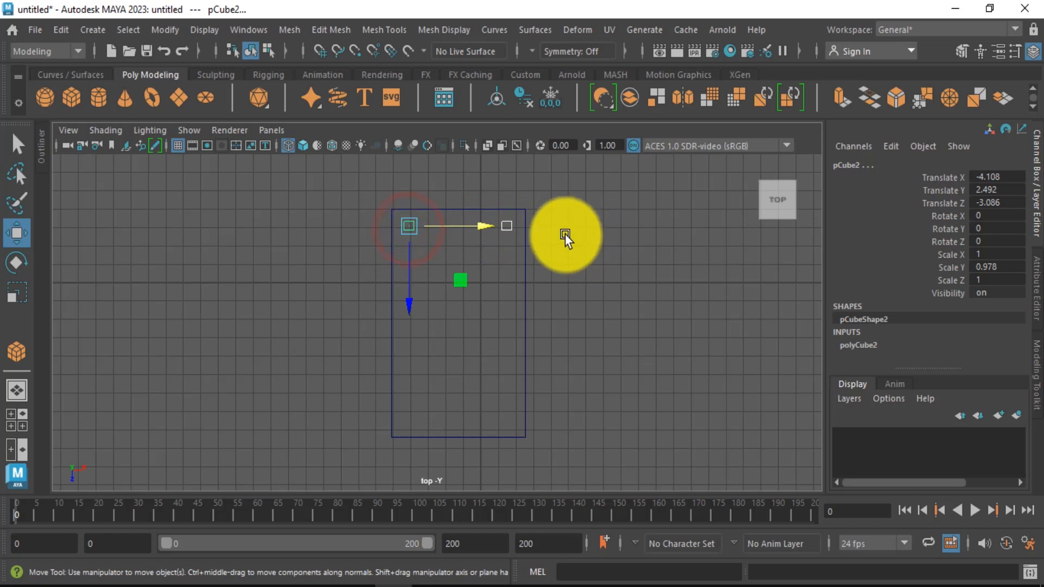
pyautogui.hotkey('ctrl', 'd')
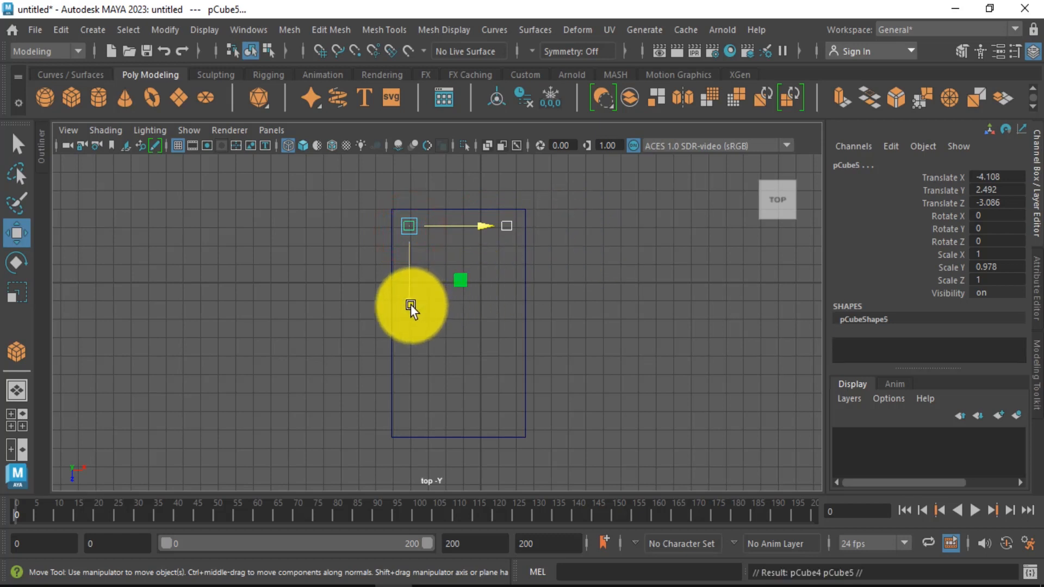
pyautogui.moveTo(410, 308); pyautogui.dragTo(410, 310)
pyautogui.moveTo(420, 481); pyautogui.dragTo(422, 502)
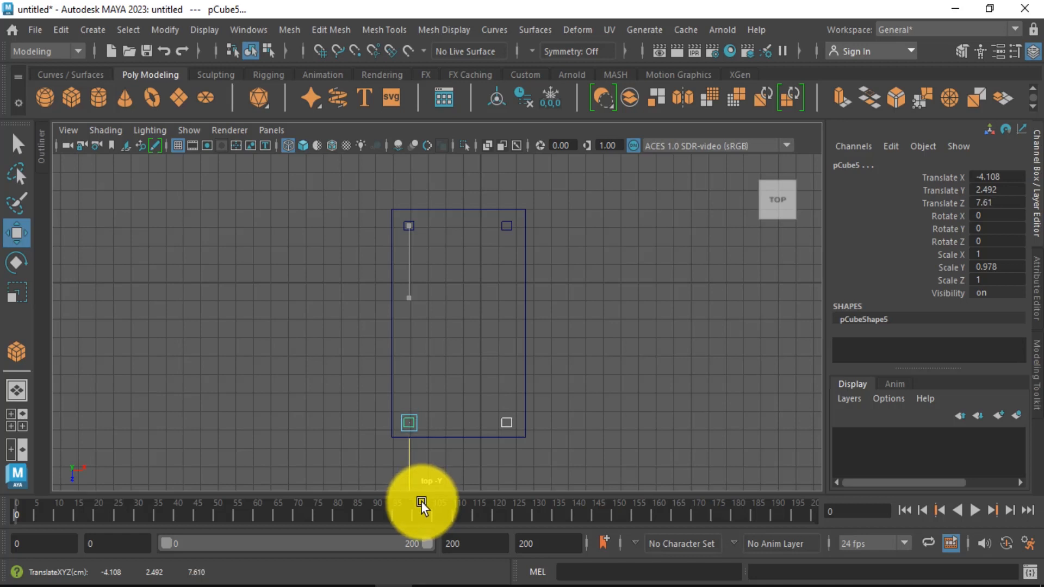
# Examine the finished table and its four legs in the side and perspective views, and clear the selection
pyautogui.press('space')
pyautogui.press('space')
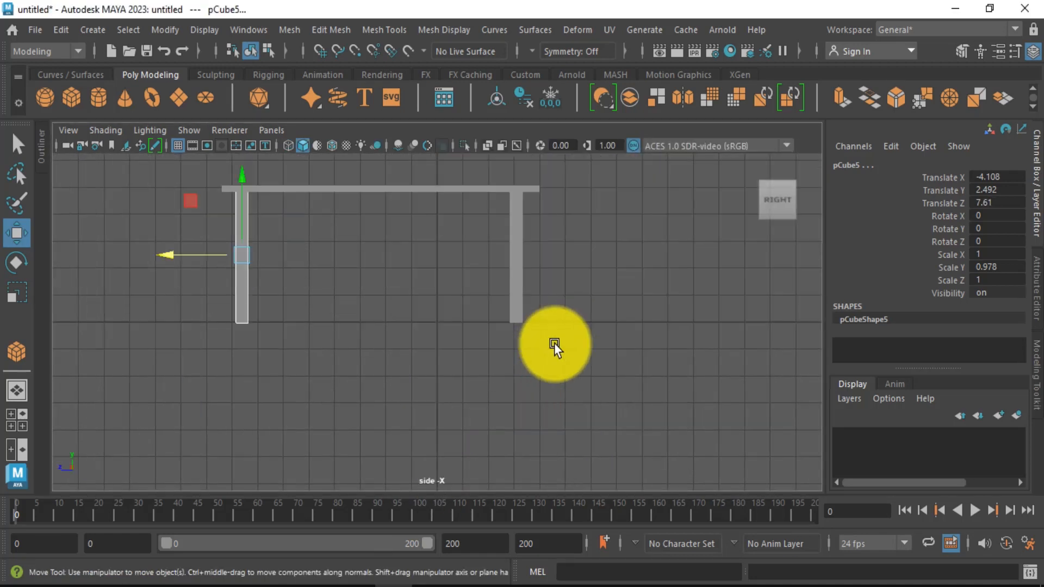
pyautogui.keyDown('alt'); pyautogui.click(592, 312); pyautogui.keyUp('alt')
pyautogui.press('space')
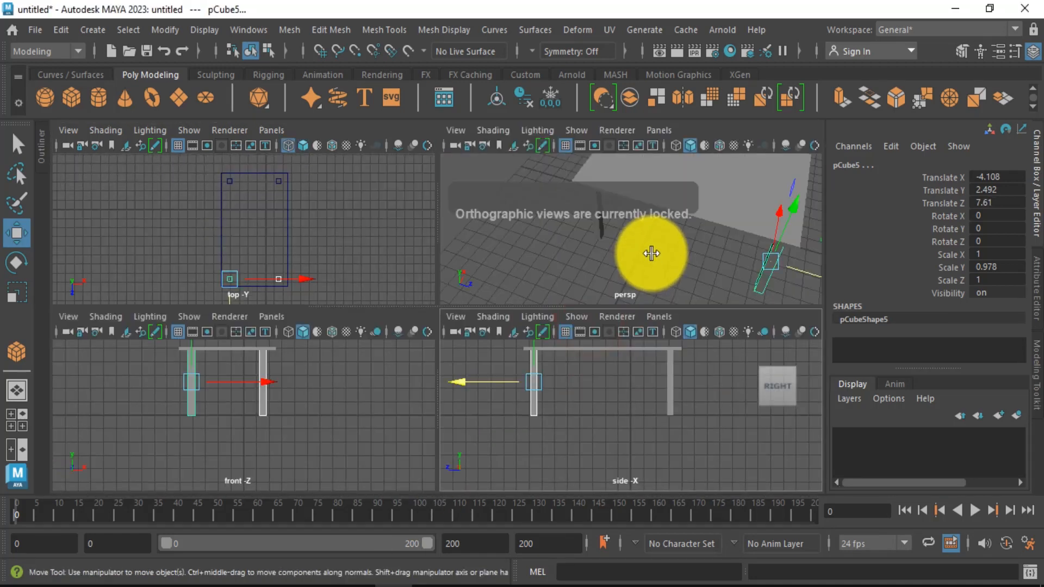
pyautogui.press('space')
pyautogui.keyDown('alt'); pyautogui.moveTo(578, 303); pyautogui.dragTo(603, 328); pyautogui.keyUp('alt')
pyautogui.click(580, 360)
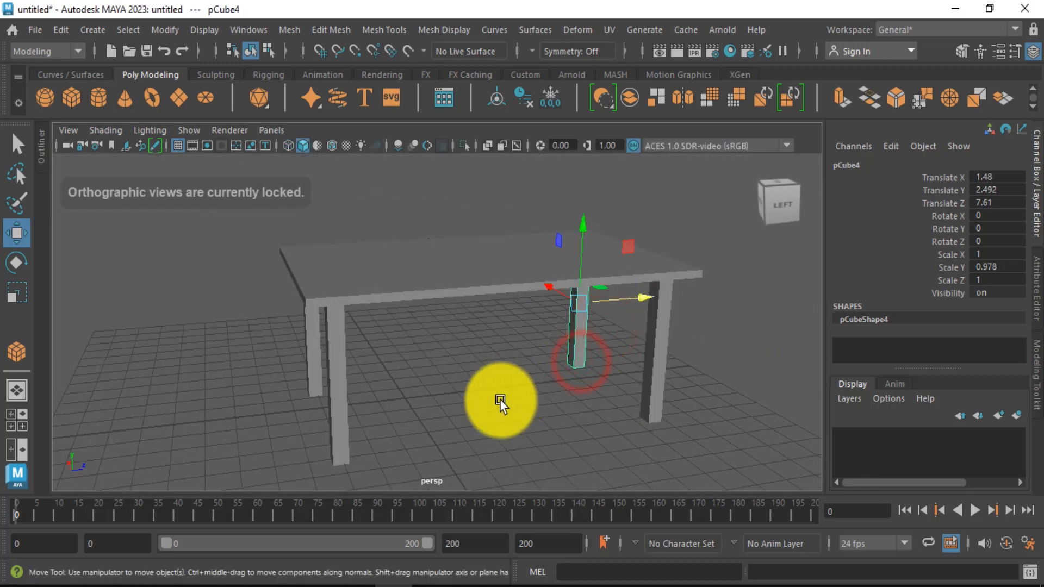
pyautogui.click(500, 399)
pyautogui.keyDown('alt'); pyautogui.moveTo(503, 357); pyautogui.dragTo(445, 344); pyautogui.keyUp('alt')
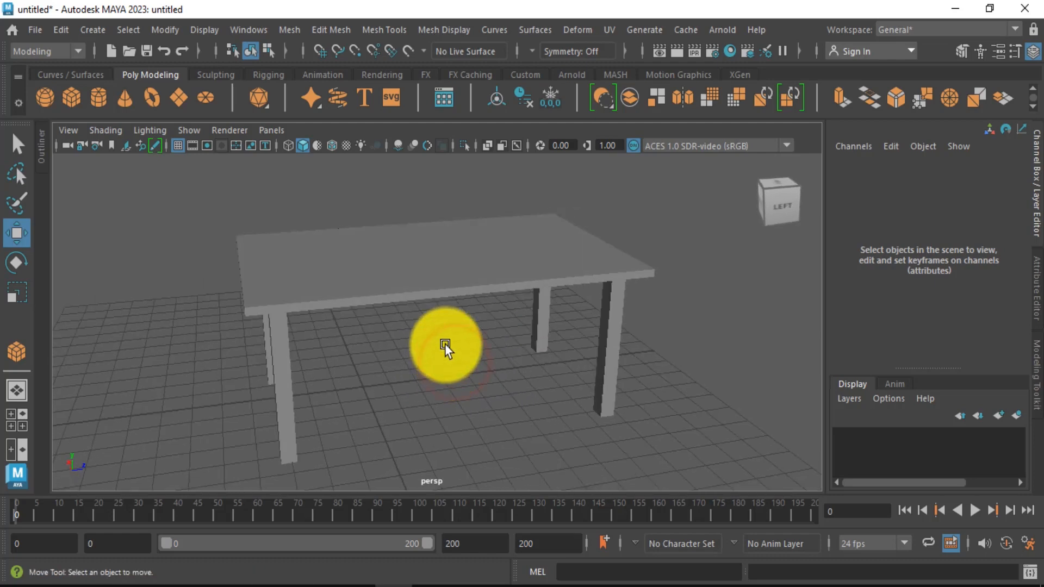
pyautogui.click(439, 276)
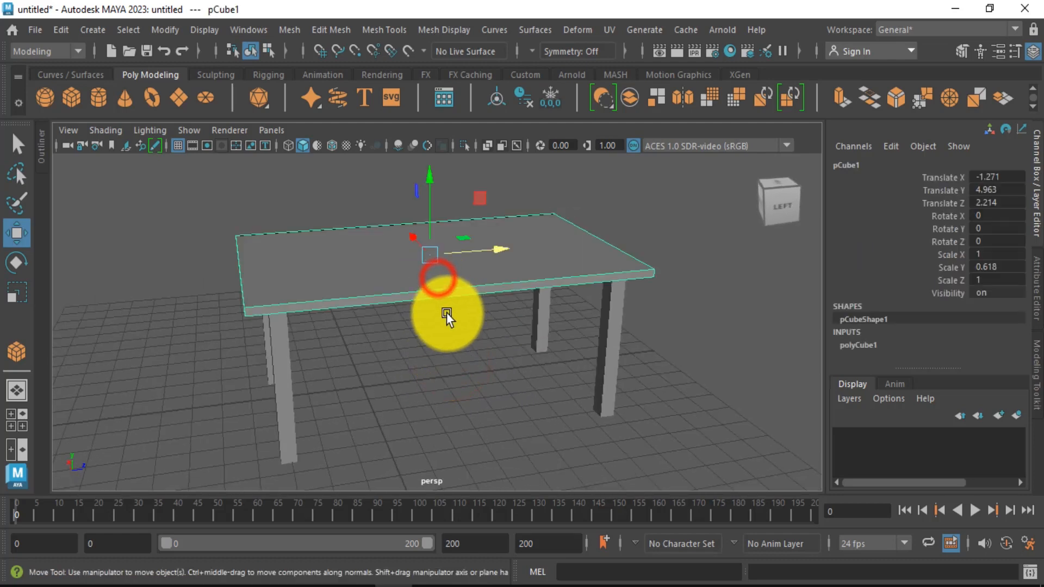
pyautogui.rightClick(429, 270)
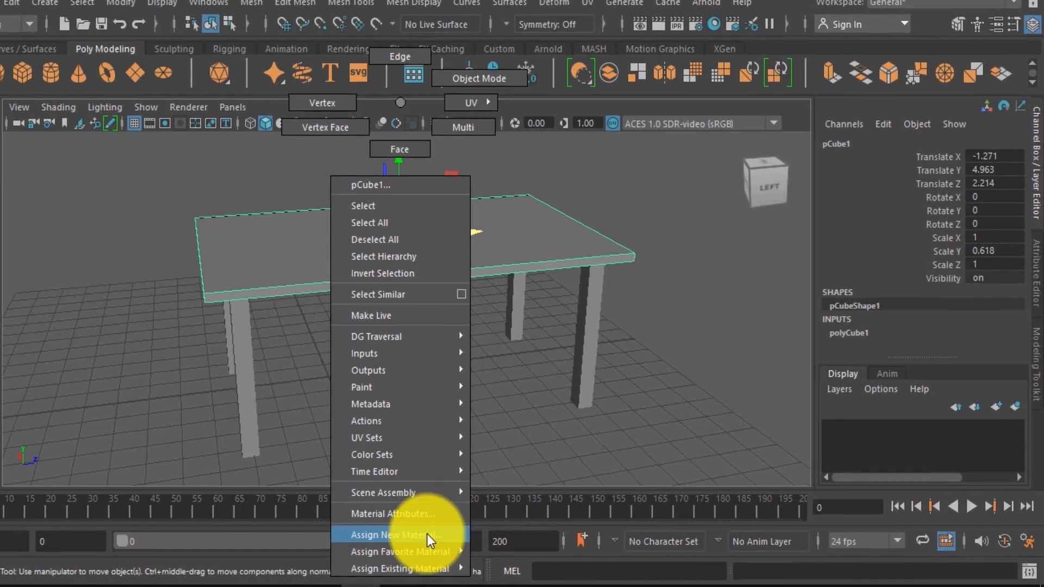
pyautogui.click(502, 350)
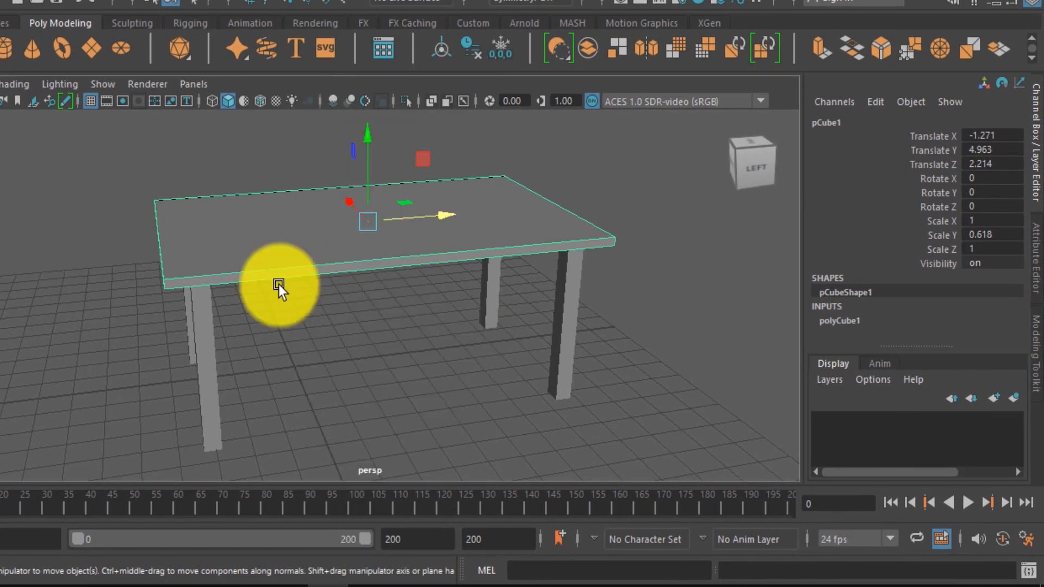
# Select the tabletop and all four legs, assign them a new Lambert material and show the material's attributes
pyautogui.moveTo(144, 187); pyautogui.dragTo(651, 345)
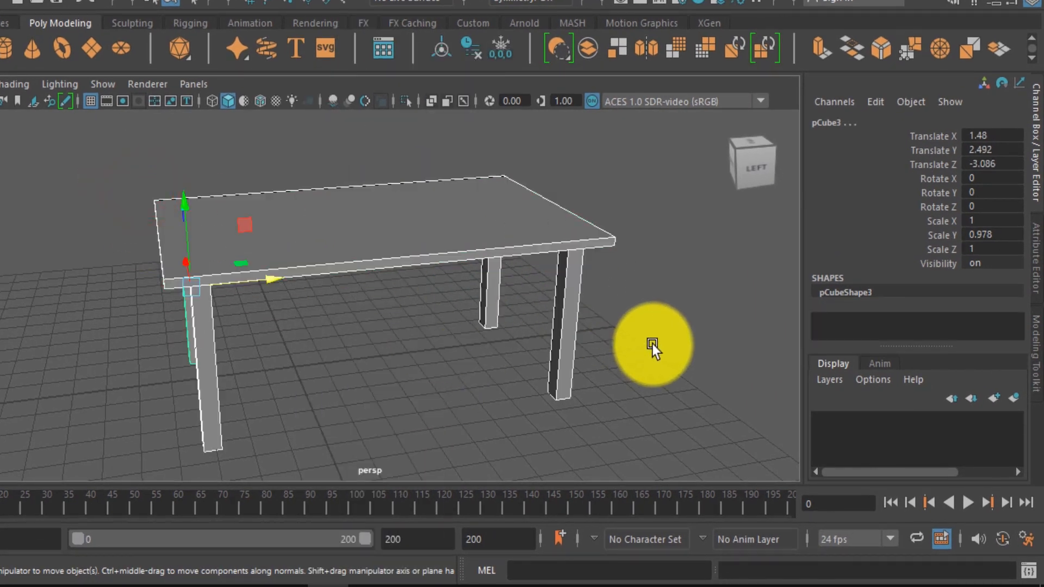
pyautogui.rightClick(353, 232)
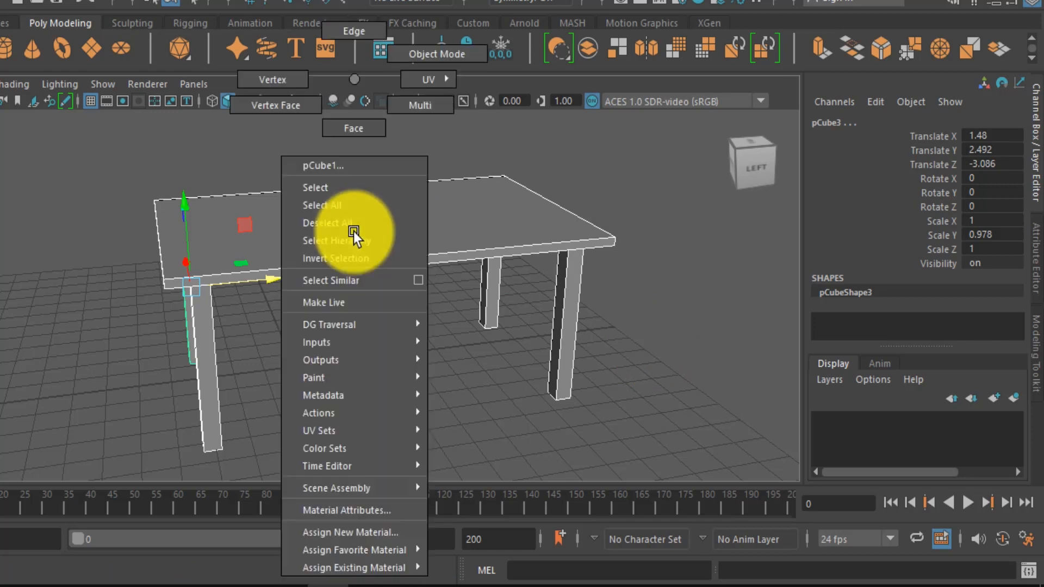
pyautogui.click(387, 533)
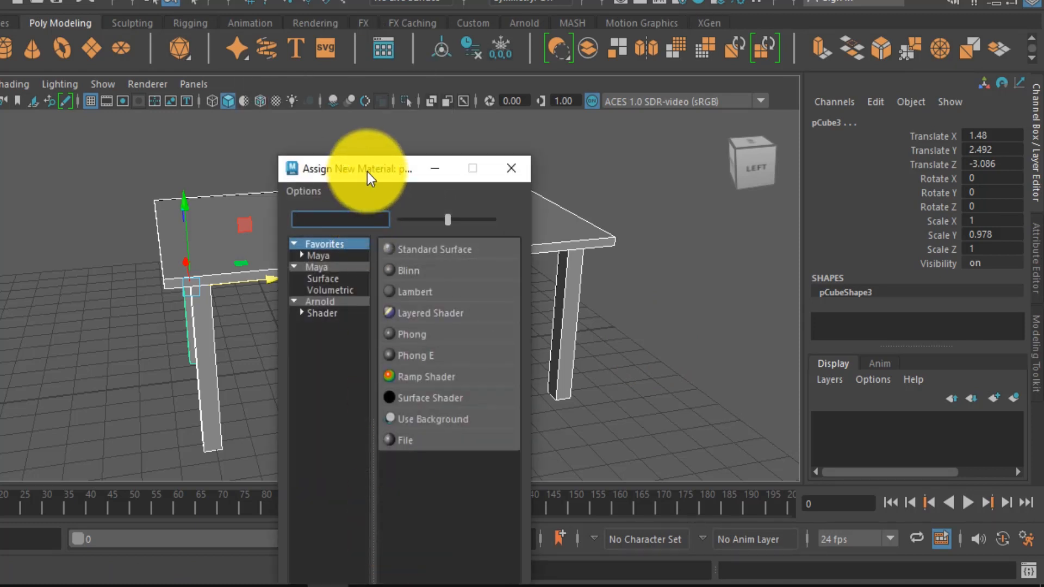
pyautogui.moveTo(369, 172); pyautogui.dragTo(553, 77)
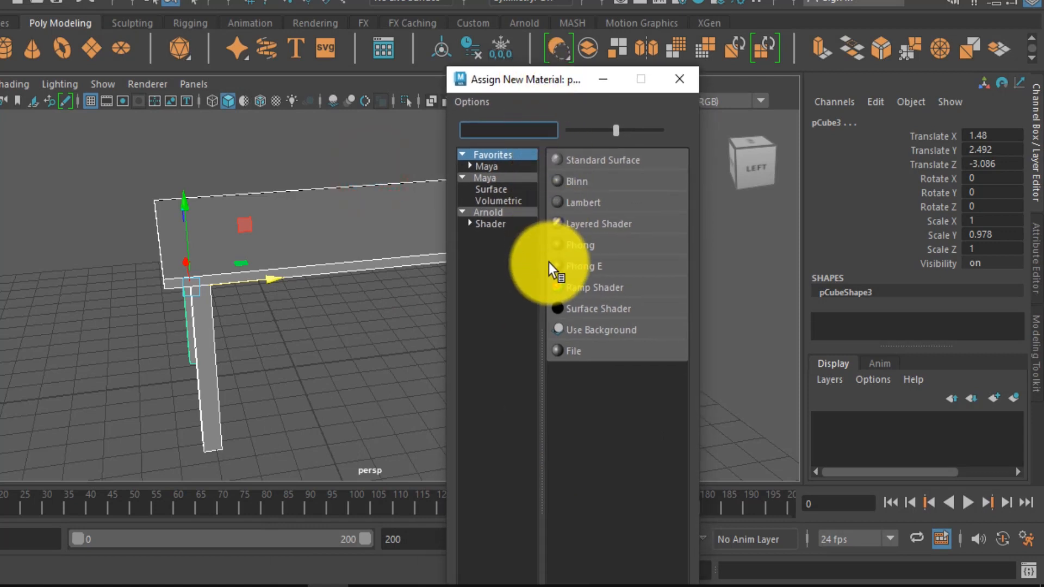
pyautogui.click(572, 202)
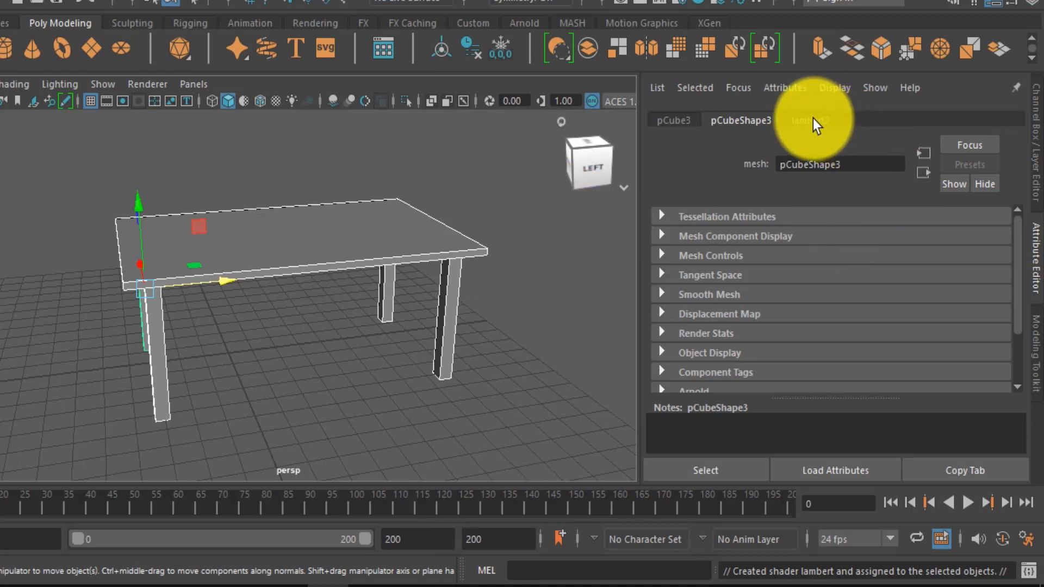
pyautogui.click(812, 119)
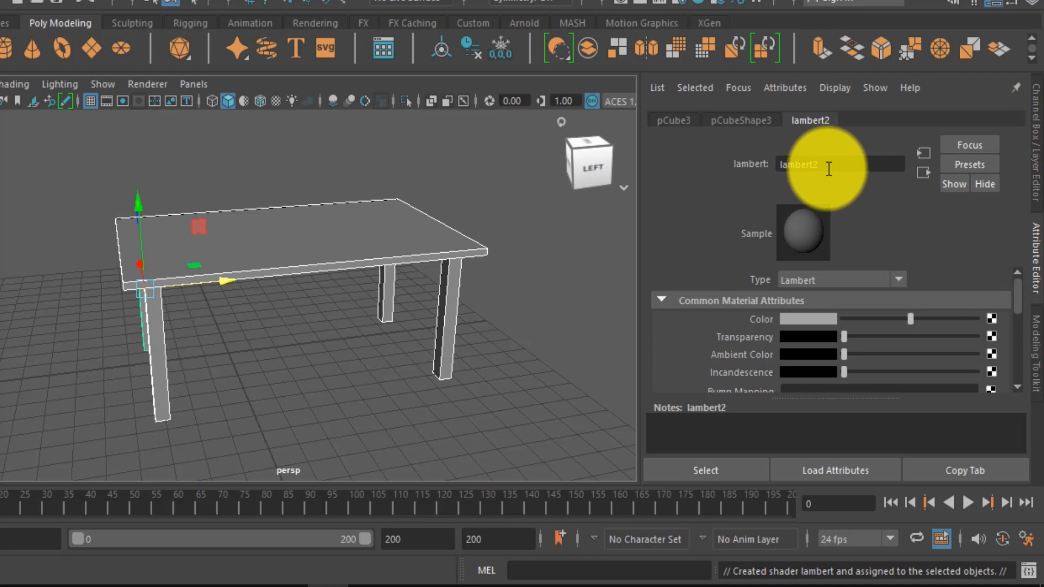
# Try several preset colours on the table's Lambert material, ending with magenta
pyautogui.click(796, 318)
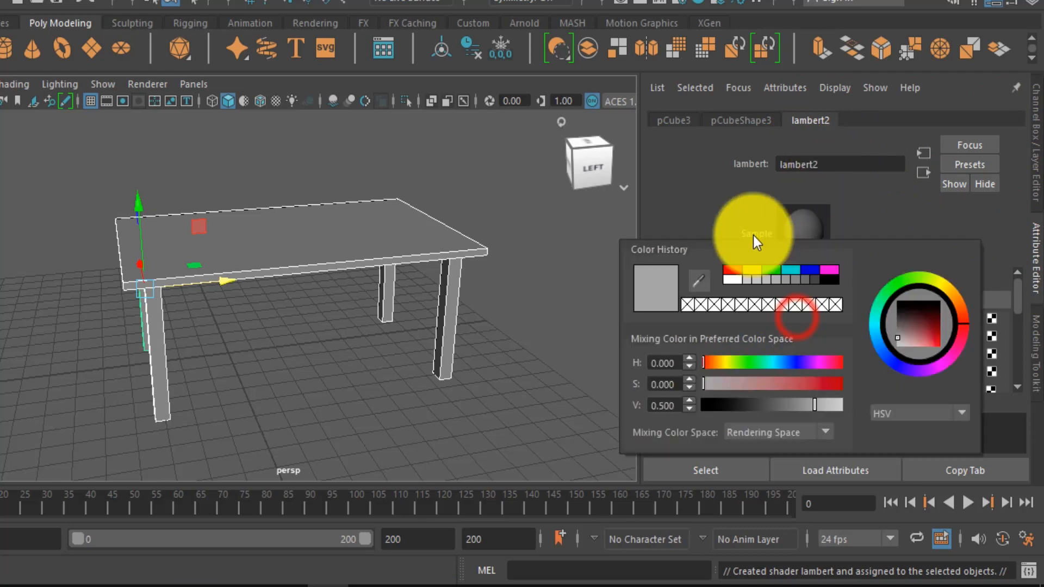
pyautogui.click(753, 270)
pyautogui.click(768, 271)
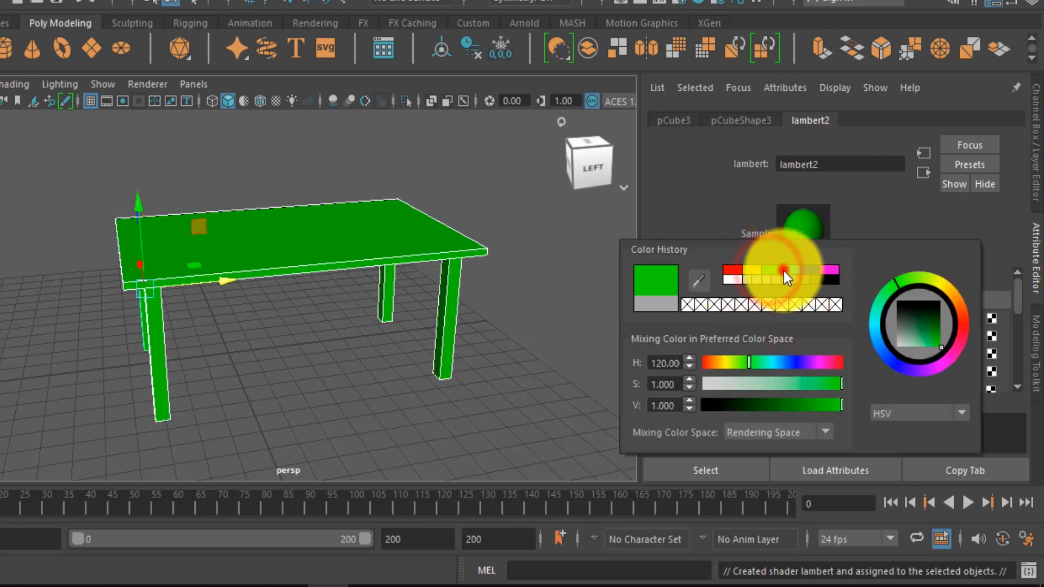
pyautogui.click(784, 270)
pyautogui.click(810, 271)
pyautogui.click(826, 270)
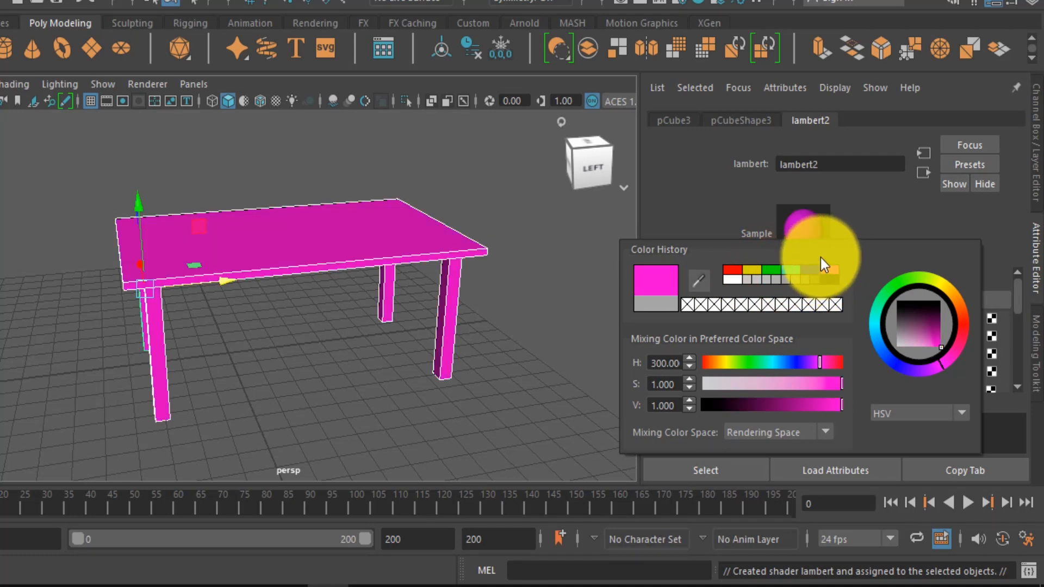
pyautogui.click(869, 210)
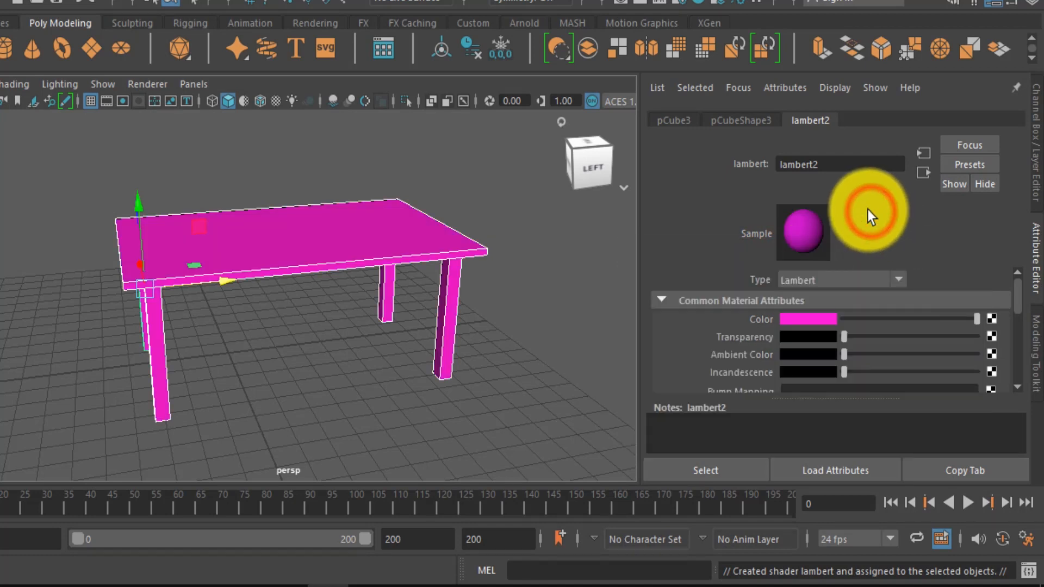
# Map a File texture to the Color attribute of the table's Lambert material
pyautogui.click(993, 319)
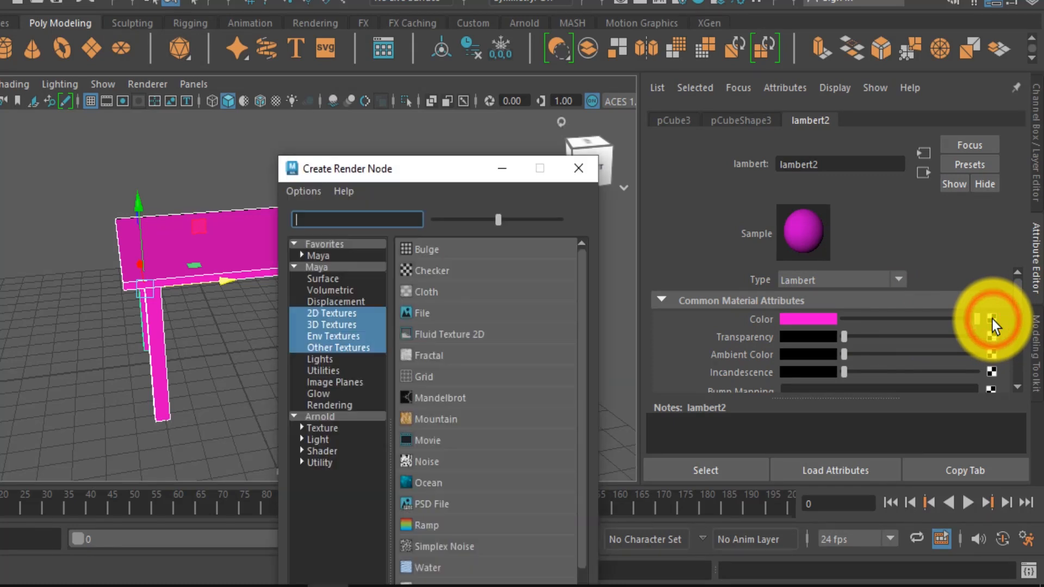
pyautogui.moveTo(447, 179); pyautogui.dragTo(608, 120)
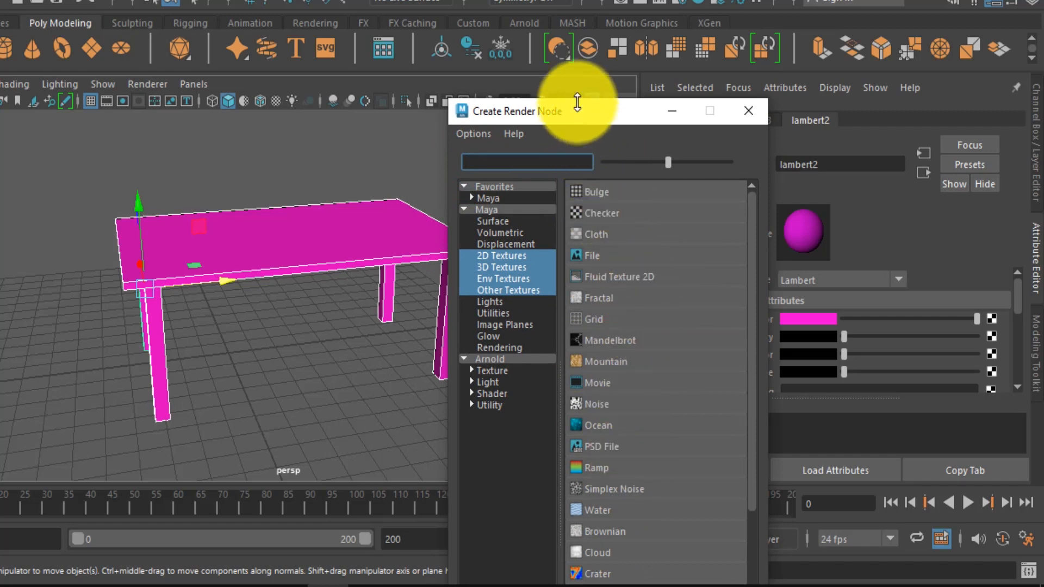
pyautogui.moveTo(588, 112); pyautogui.dragTo(590, 94)
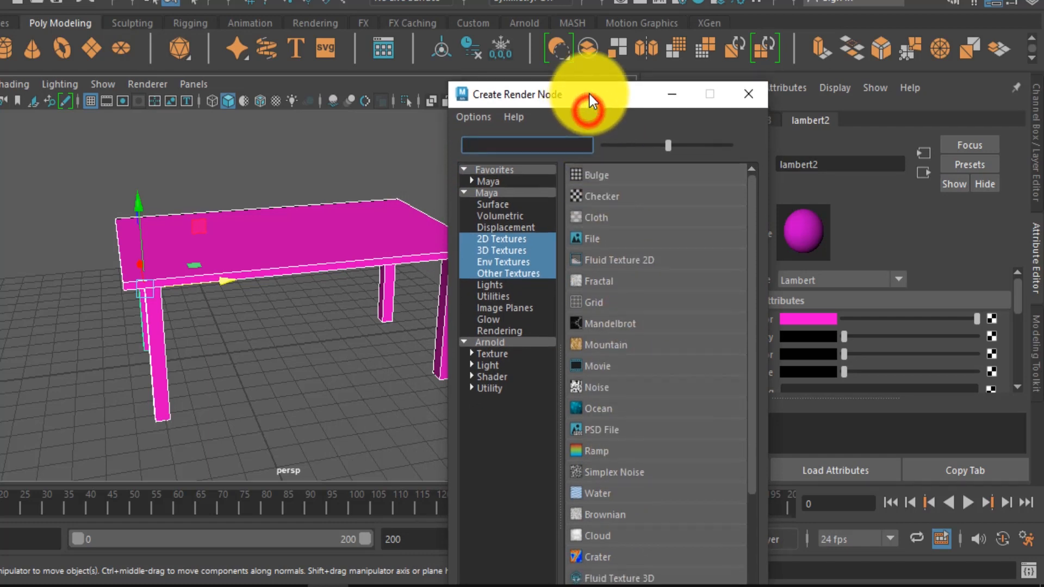
pyautogui.click(589, 242)
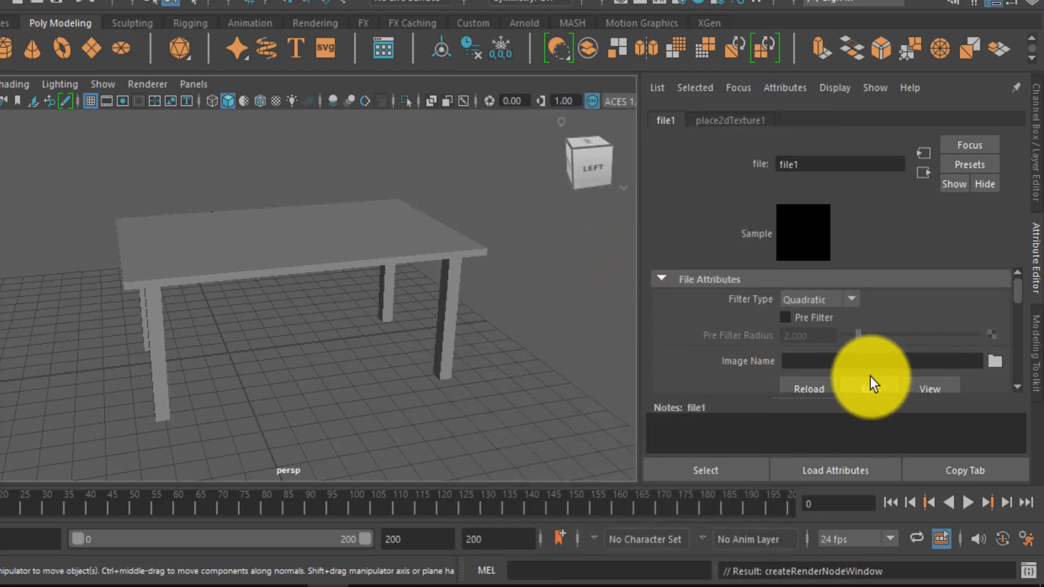
# Browse for the texture image in D:\Multimedia Ref\3d work\Texture_Bule Prient_Intiror & Extiror\maps\Wood
pyautogui.click(992, 361)
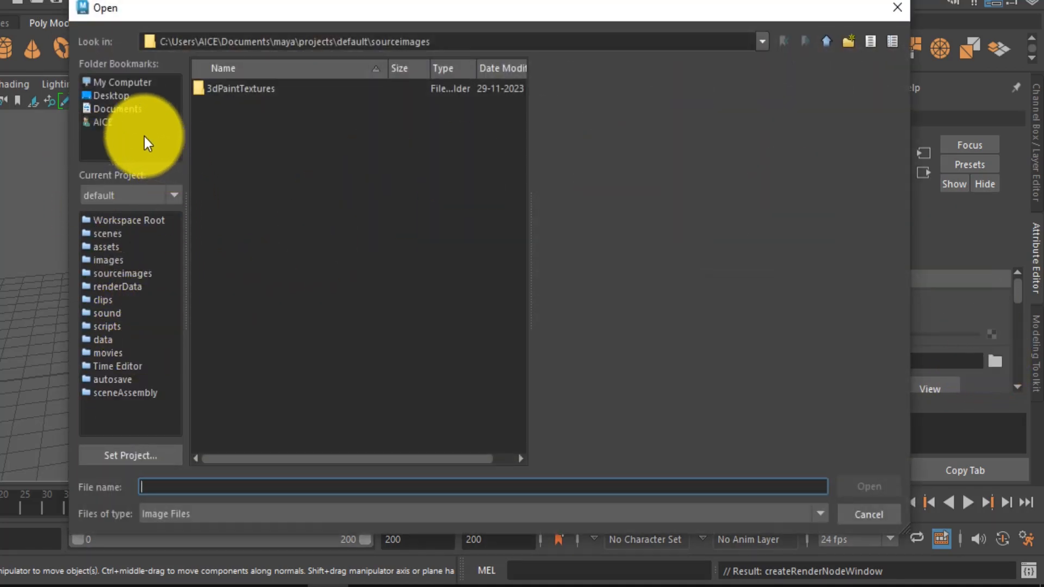
pyautogui.click(115, 82)
pyautogui.doubleClick(217, 102)
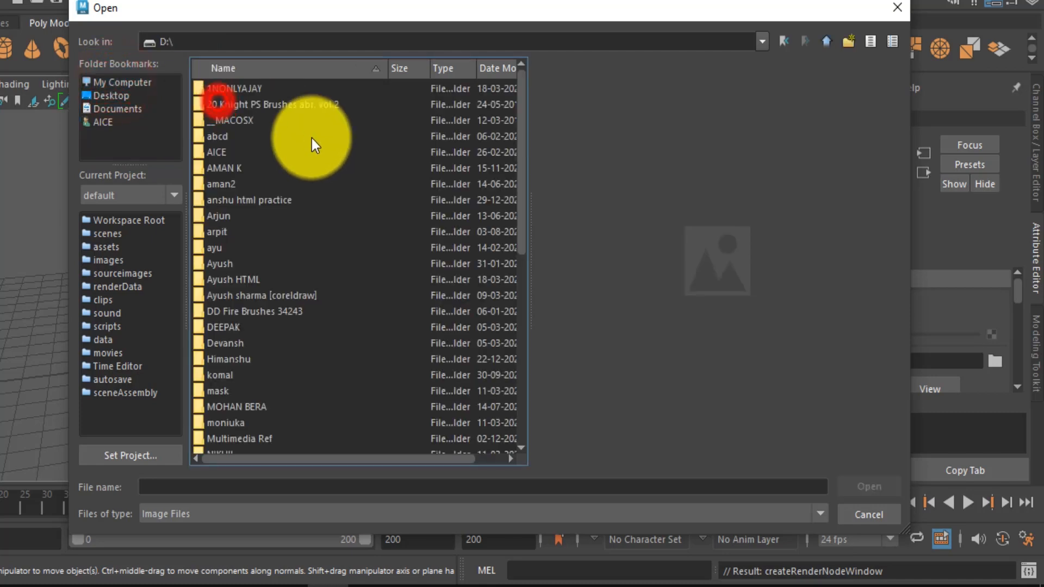
pyautogui.write('mu')
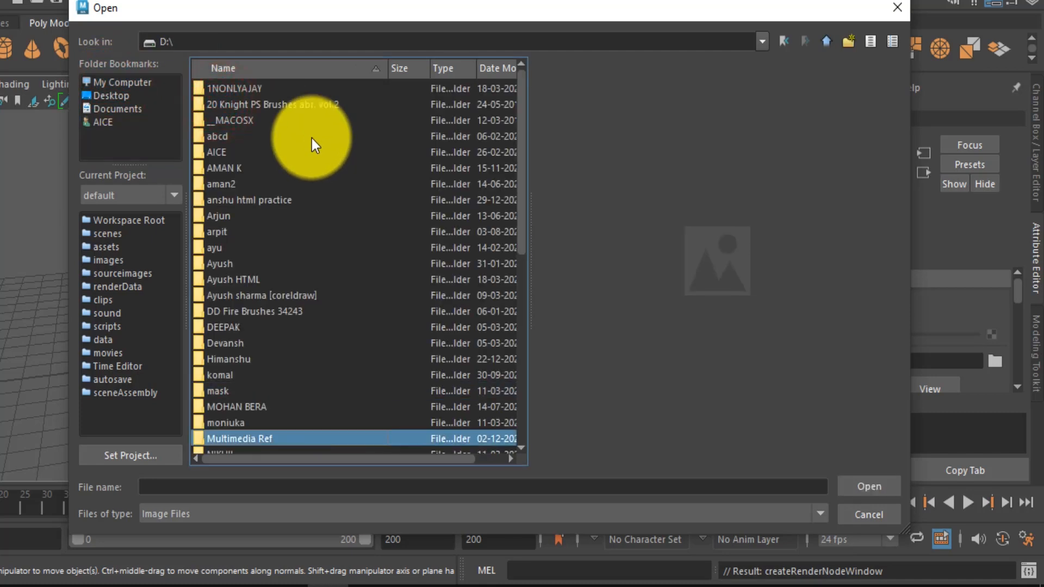
pyautogui.press('Return')
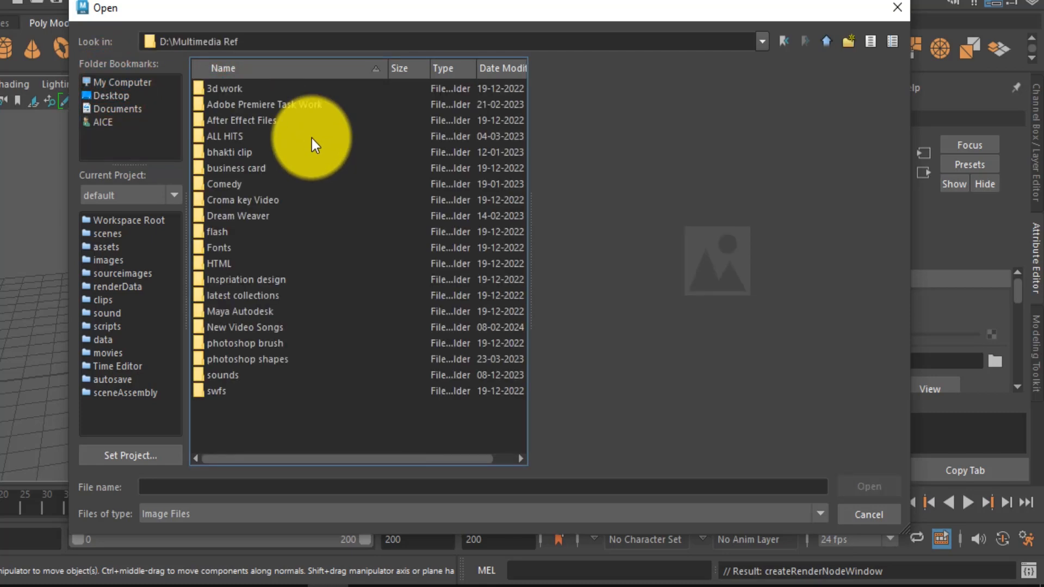
pyautogui.click(226, 90)
pyautogui.doubleClick(226, 90)
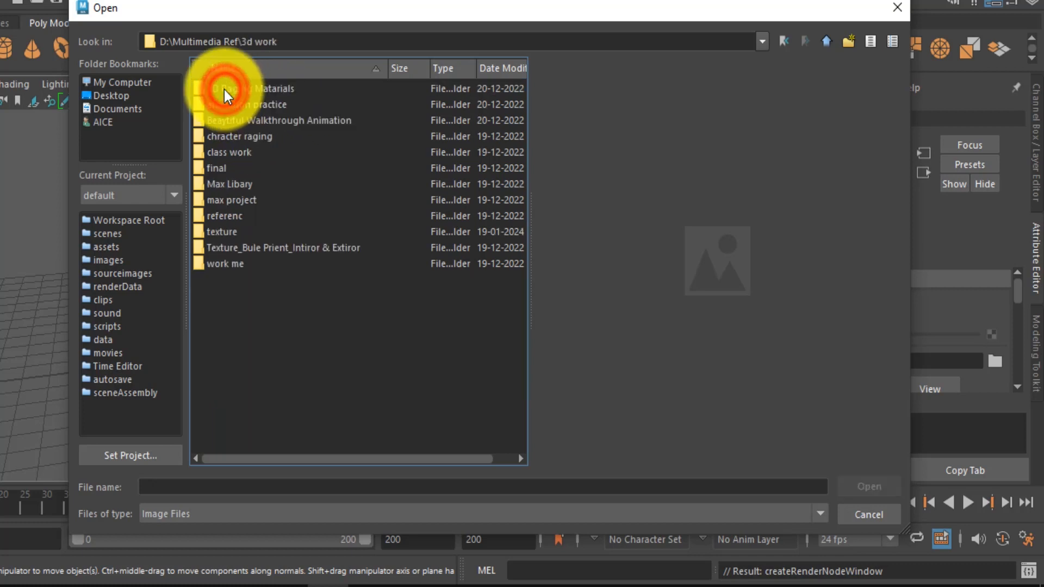
pyautogui.doubleClick(279, 243)
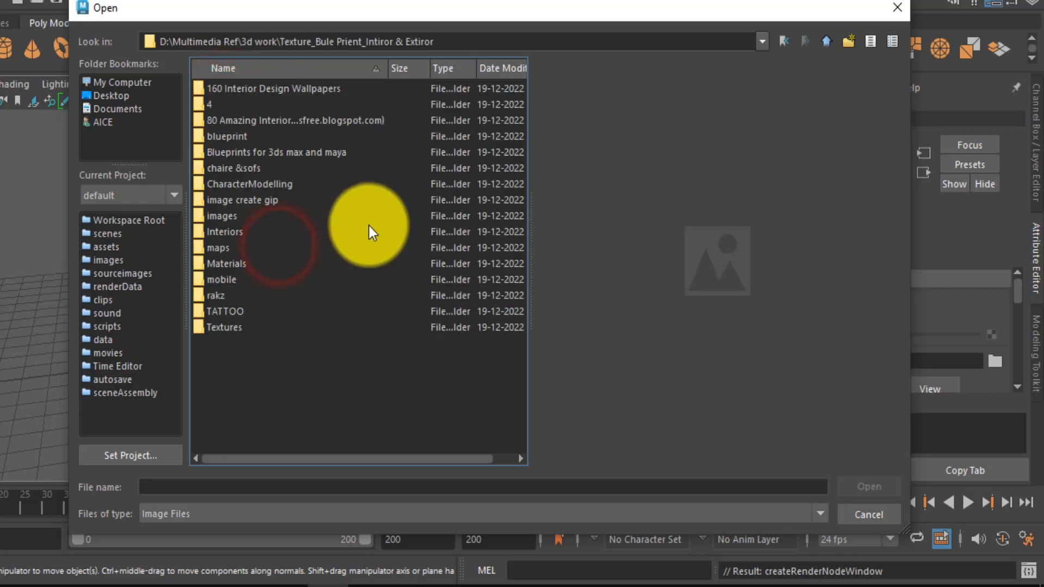
pyautogui.doubleClick(229, 247)
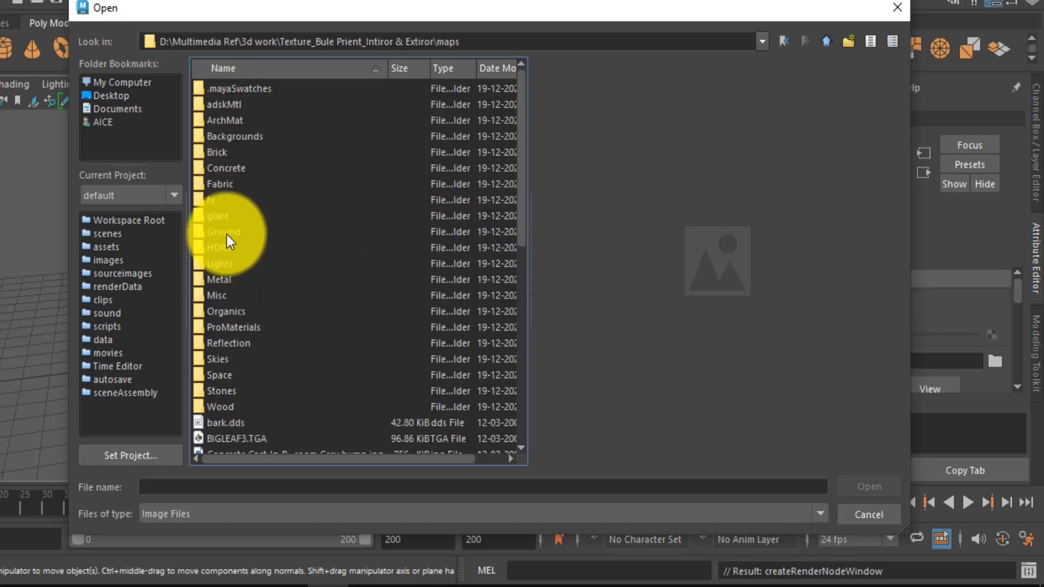
pyautogui.click(226, 364)
pyautogui.press('w')
pyautogui.doubleClick(229, 408)
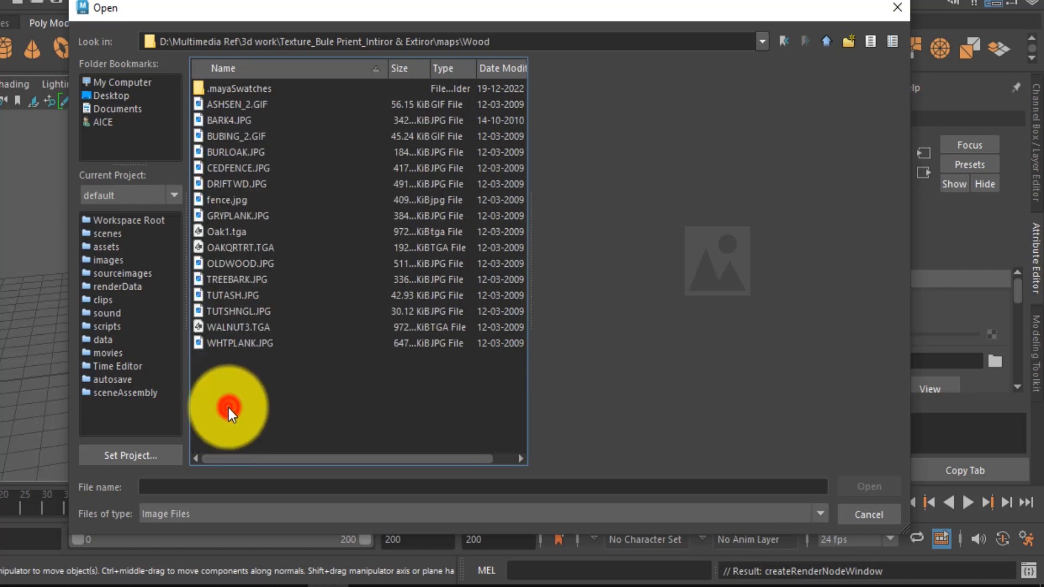
# Preview the wood images, load Oak1.tga as the texture and turn on textured display in the perspective view
pyautogui.click(228, 104)
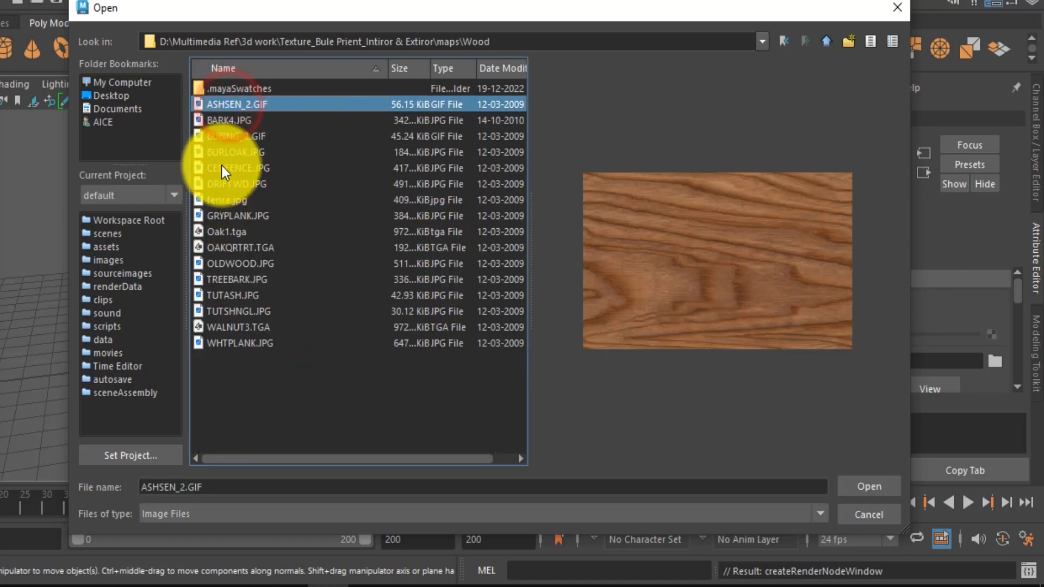
pyautogui.press('Down')
pyautogui.press('Down')
pyautogui.press('Down')
pyautogui.press('Down')
pyautogui.press('Down')
pyautogui.press('Down')
pyautogui.press('Down')
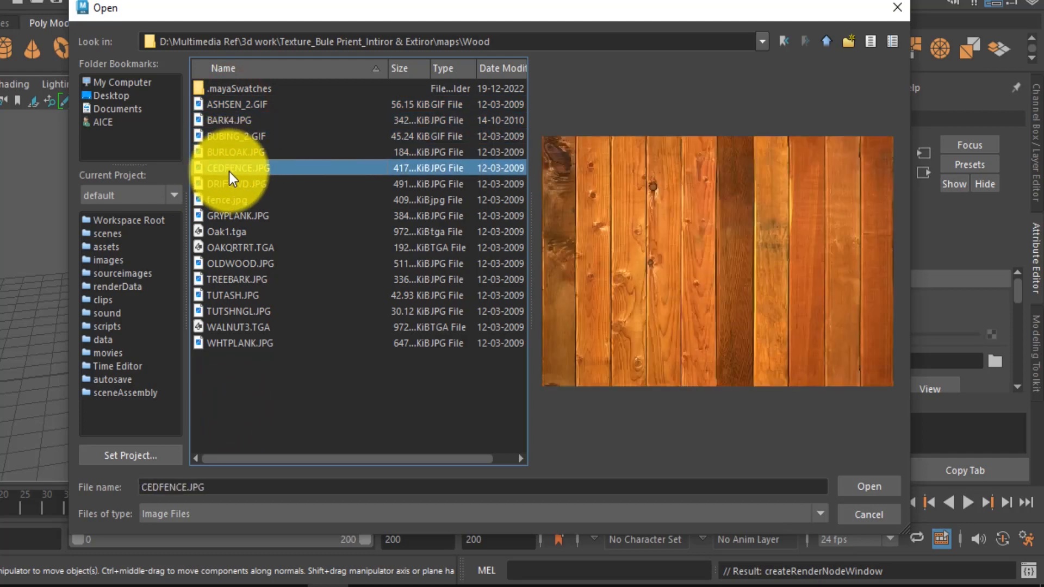
pyautogui.press('Down')
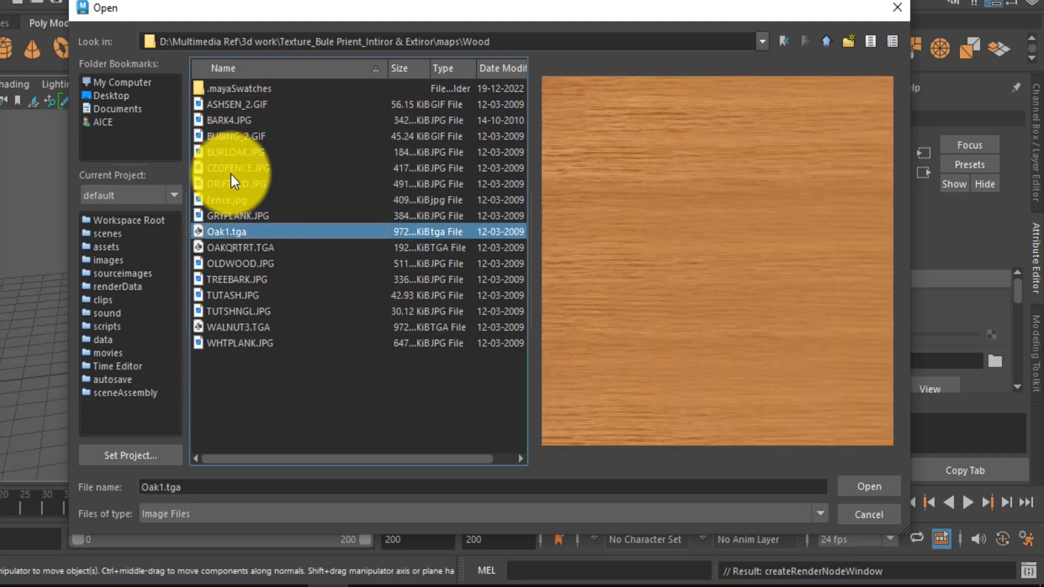
pyautogui.click(860, 488)
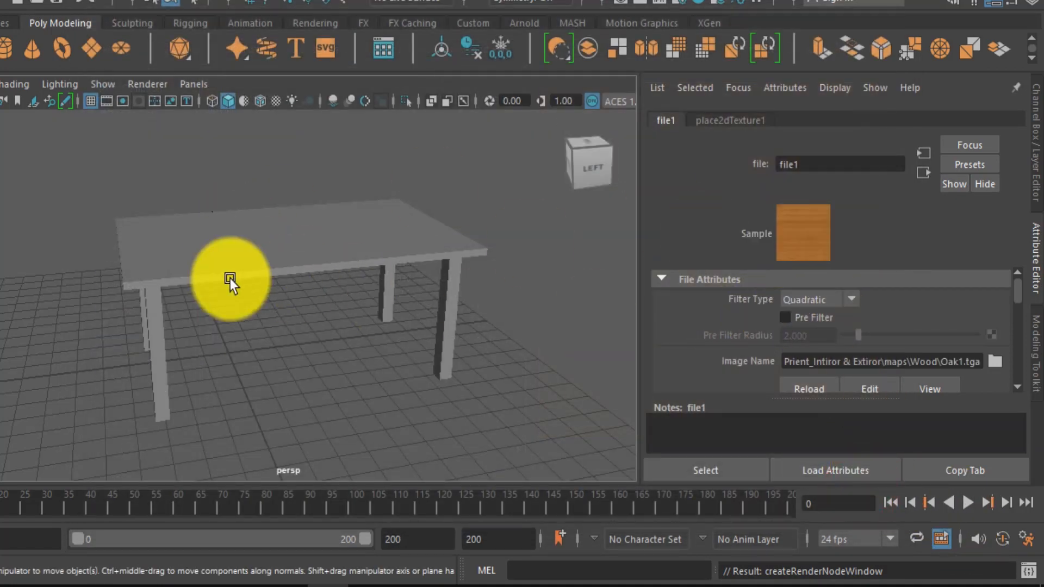
pyautogui.click(277, 101)
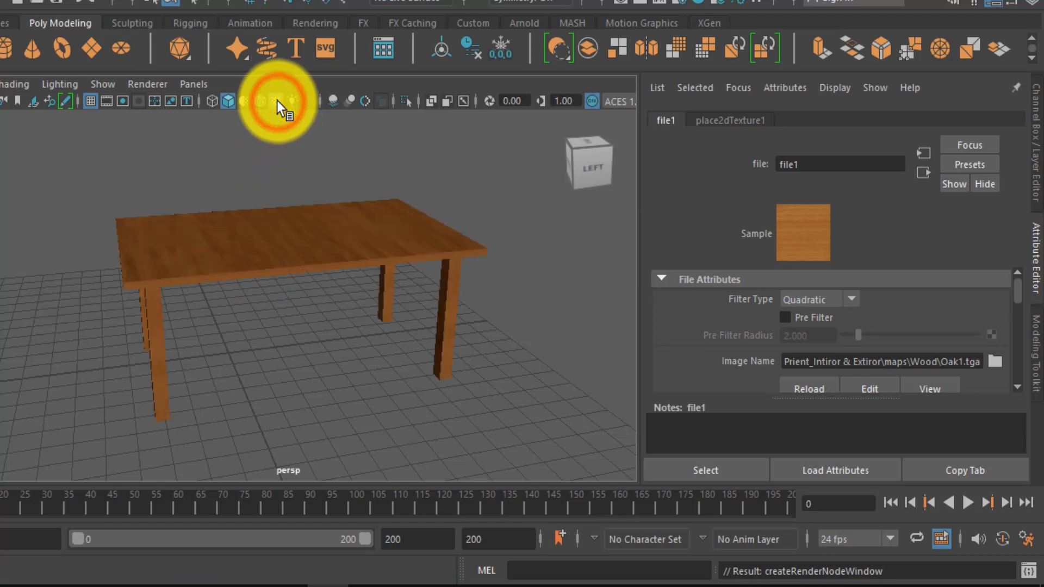
# Examine the wood grain on the tabletop and legs from several angles and distances, clearing the selection
pyautogui.keyDown('alt'); pyautogui.moveTo(296, 310); pyautogui.dragTo(358, 349); pyautogui.keyUp('alt')
pyautogui.keyDown('alt'); pyautogui.moveTo(415, 369); pyautogui.dragTo(373, 326); pyautogui.keyUp('alt')
pyautogui.keyDown('alt'); pyautogui.moveTo(375, 299); pyautogui.dragTo(430, 435, button='middle'); pyautogui.keyUp('alt')
pyautogui.scroll(3, 414, 389)
pyautogui.keyDown('alt'); pyautogui.moveTo(440, 396); pyautogui.dragTo(517, 389); pyautogui.keyUp('alt')
pyautogui.keyDown('alt'); pyautogui.moveTo(441, 351); pyautogui.dragTo(405, 327, button='middle'); pyautogui.keyUp('alt')
pyautogui.click(428, 422)
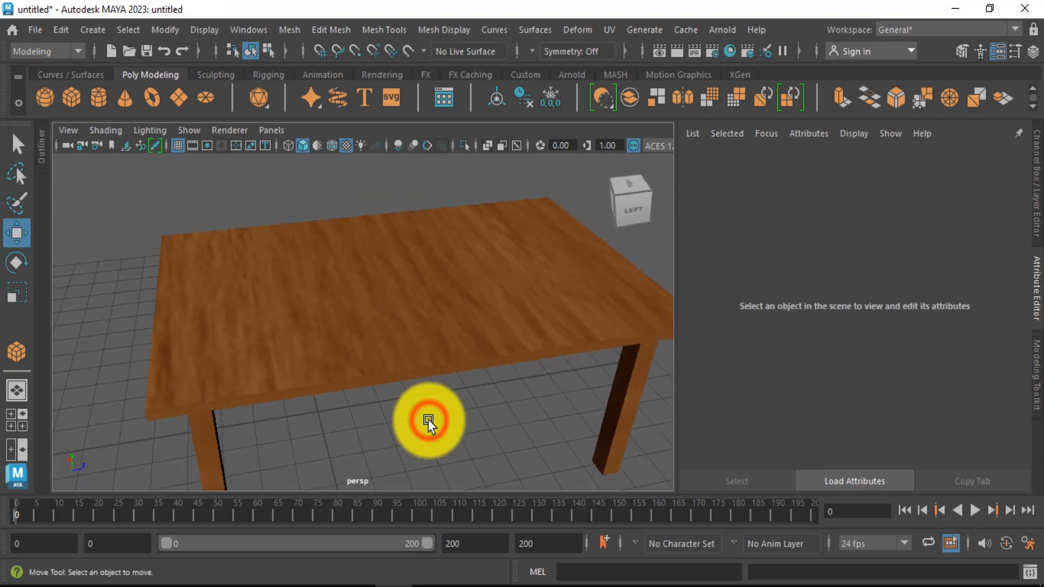
pyautogui.scroll(-2, 362, 343)
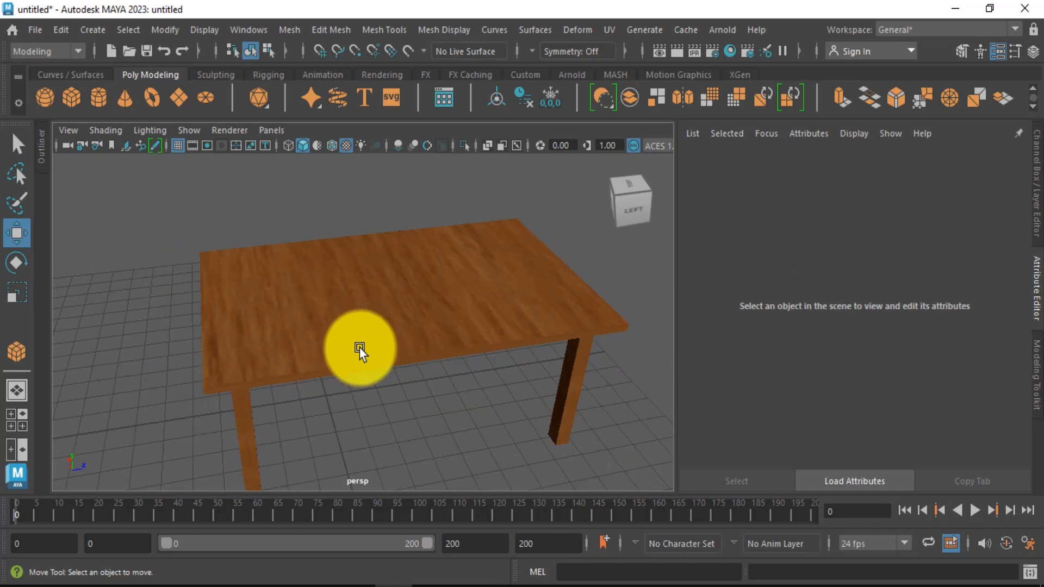
pyautogui.moveTo(398, 377)
pyautogui.keyDown('alt'); pyautogui.mouseDown()
pyautogui.moveTo(361, 363)
pyautogui.moveTo(399, 360)
pyautogui.mouseUp(); pyautogui.keyUp('alt')
pyautogui.keyDown('alt'); pyautogui.moveTo(398, 361); pyautogui.dragTo(381, 340, button='middle'); pyautogui.keyUp('alt')
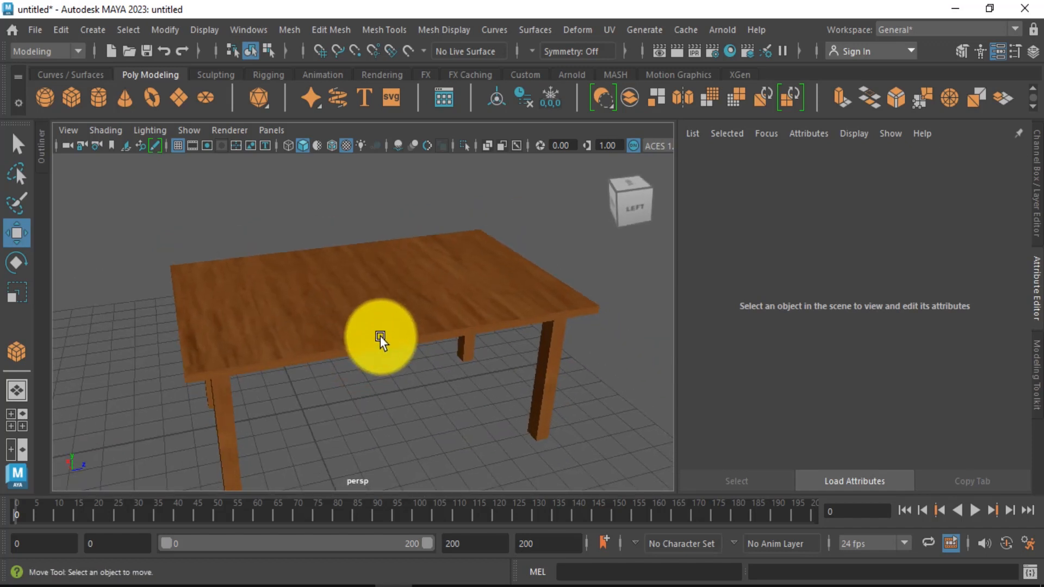